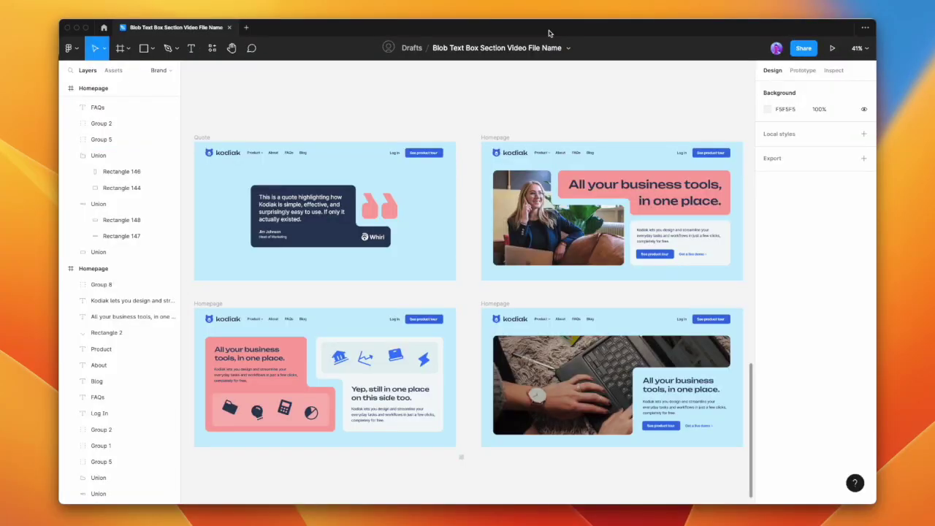
# - Draw a rectangle about 568 by 438 in the empty canvas above the frames and overlap it with a shorter copy beside it
pyautogui.scroll(5, 463, 131)
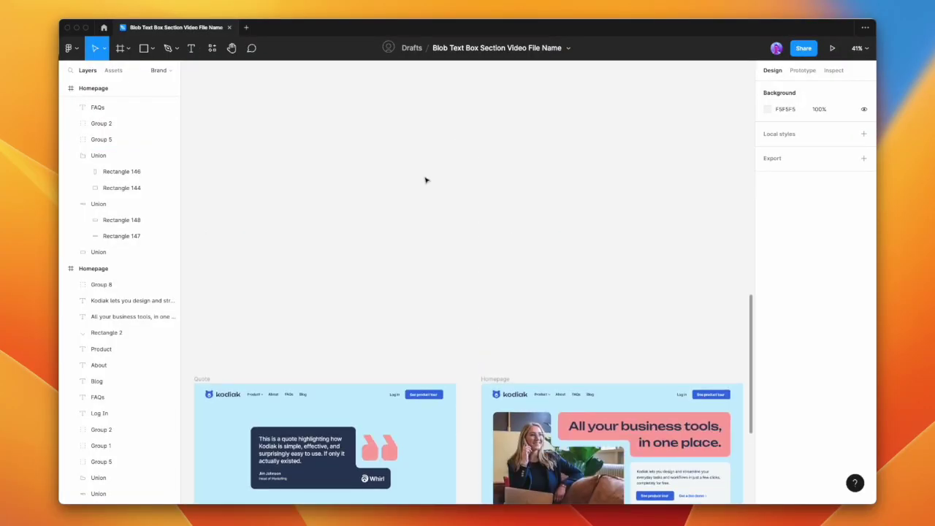
pyautogui.press('r')
pyautogui.moveTo(348, 183); pyautogui.dragTo(463, 269)
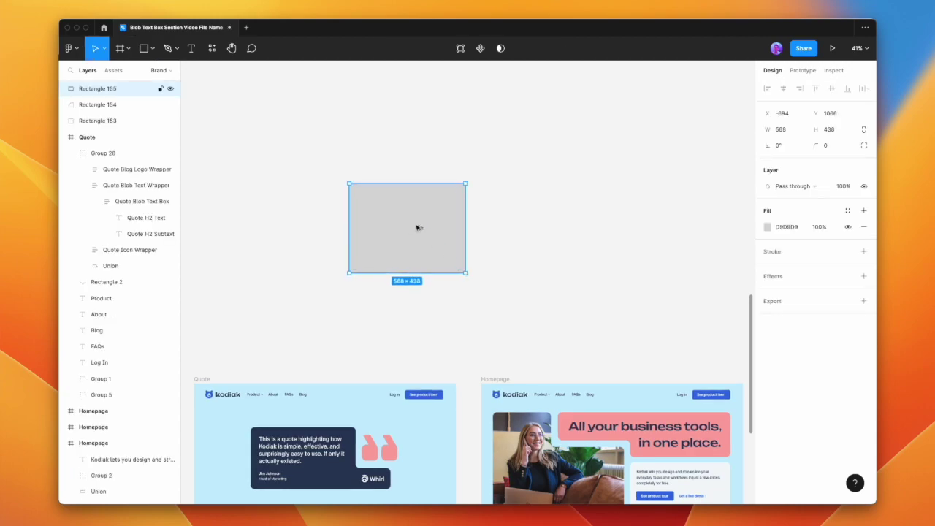
pyautogui.moveTo(417, 225); pyautogui.dragTo(509, 234)
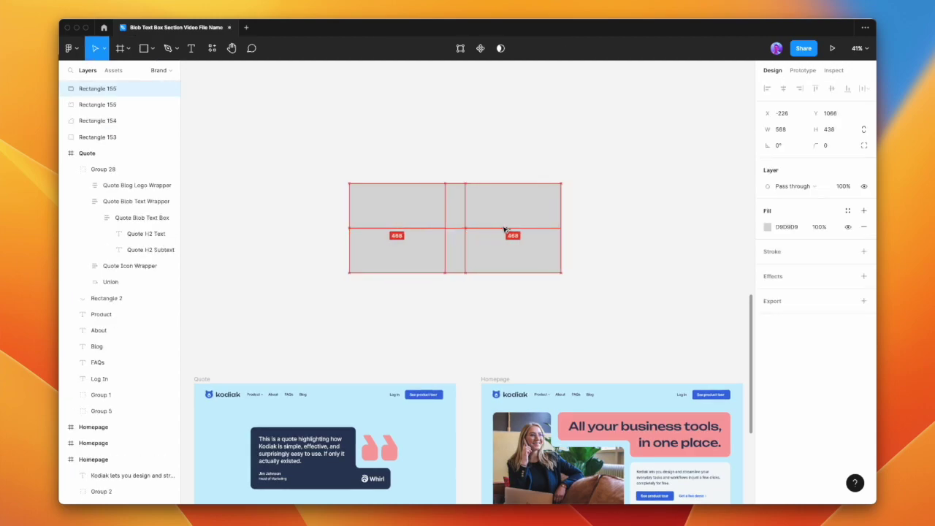
pyautogui.moveTo(503, 182); pyautogui.dragTo(500, 233)
# - Combine the two overlapping rectangles into one L-shaped union and give it a corner radius
pyautogui.click(645, 229)
pyautogui.moveTo(690, 241); pyautogui.dragTo(418, 208)
pyautogui.click(499, 48)
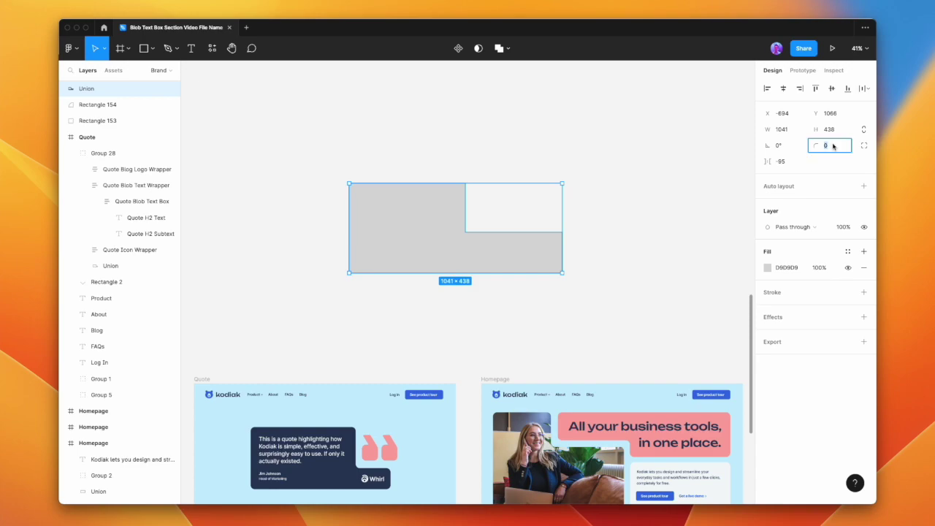
pyautogui.press('Return')
pyautogui.click(613, 122)
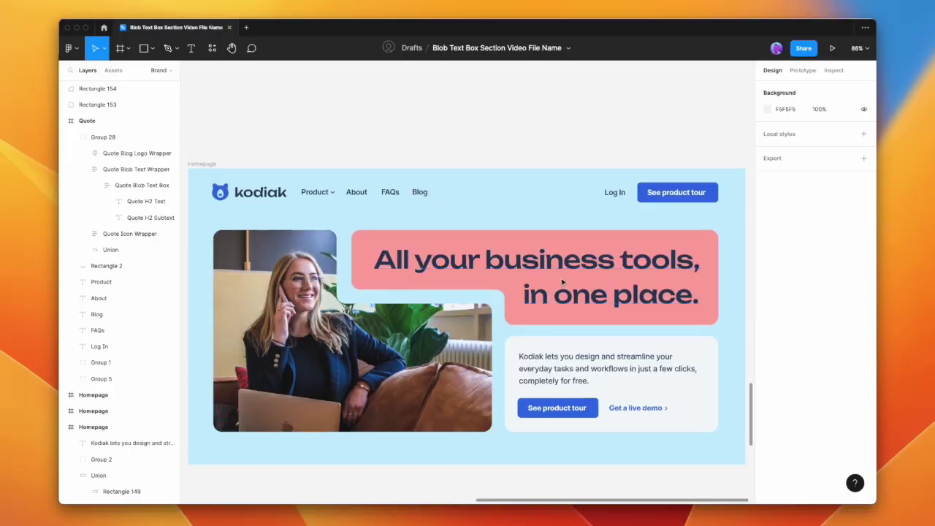
pyautogui.scroll(-1, 563, 282)
pyautogui.scroll(-1, 562, 287)
pyautogui.scroll(-1, 562, 282)
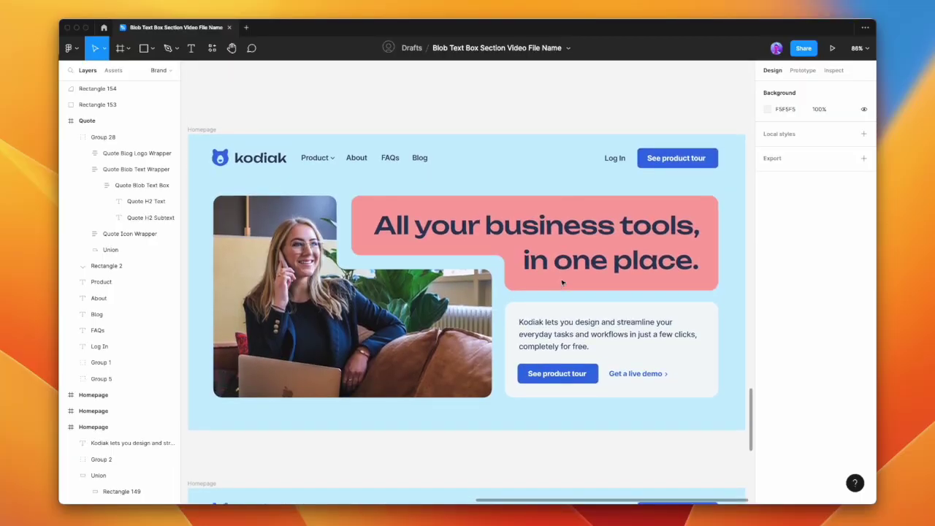
pyautogui.scroll(-1, 562, 282)
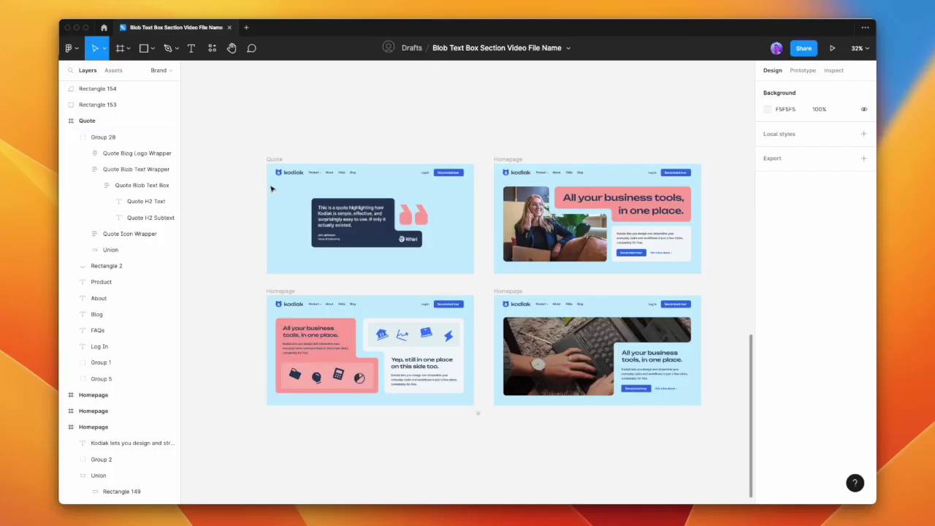
# - Cover the quote card's text box, quote icon and logo areas with three placeholder rectangles, the text one about 516 by 303
pyautogui.scroll(5, 332, 217)
pyautogui.scroll(1, 439, 270)
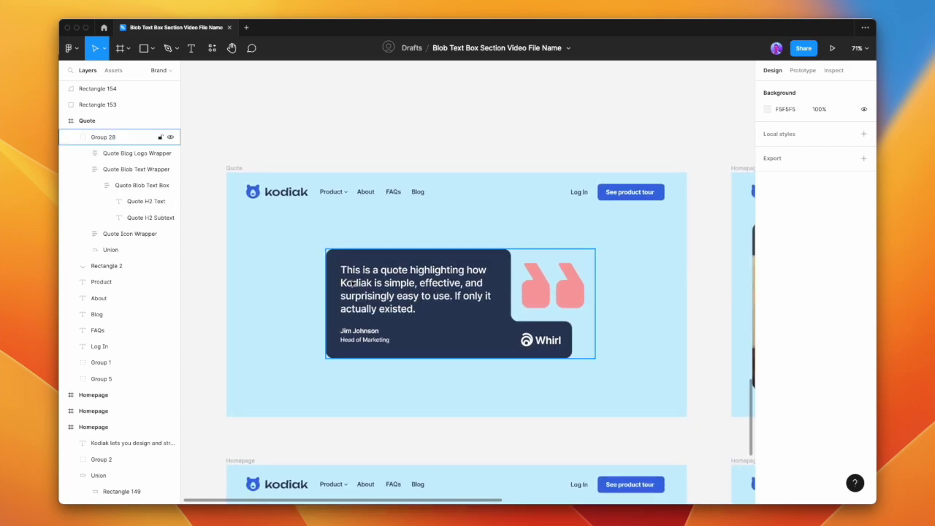
pyautogui.press('r')
pyautogui.moveTo(325, 249)
pyautogui.mouseDown()
pyautogui.moveTo(504, 321)
pyautogui.moveTo(512, 353)
pyautogui.mouseUp()
pyautogui.press('r')
pyautogui.moveTo(514, 248)
pyautogui.mouseDown()
pyautogui.moveTo(607, 317)
pyautogui.moveTo(576, 330)
pyautogui.mouseUp()
pyautogui.moveTo(547, 289); pyautogui.dragTo(549, 322)
pyautogui.keyDown('shift'); pyautogui.click(492, 313); pyautogui.keyUp('shift')
pyautogui.press('super+g')
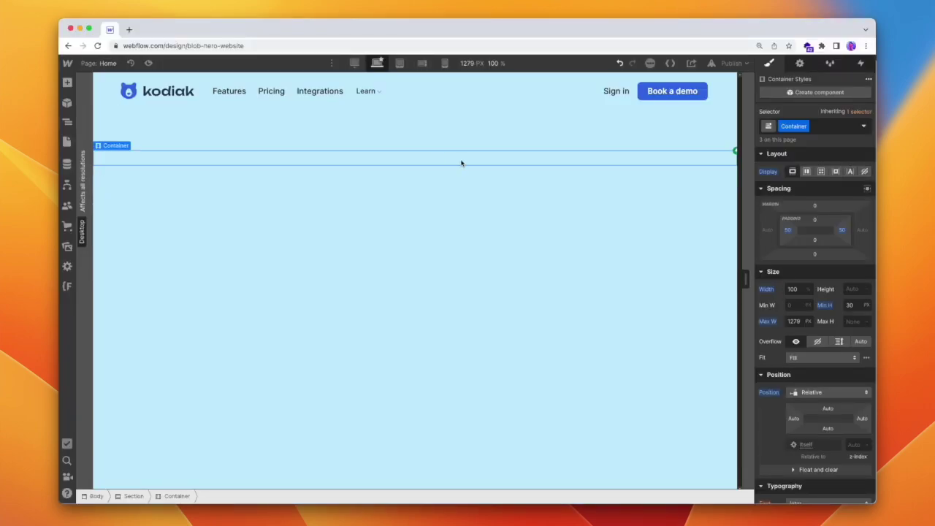
# - Add a two-by-two grid to the container in Webflow and set its first column's width to 2 FR
pyautogui.click(67, 84)
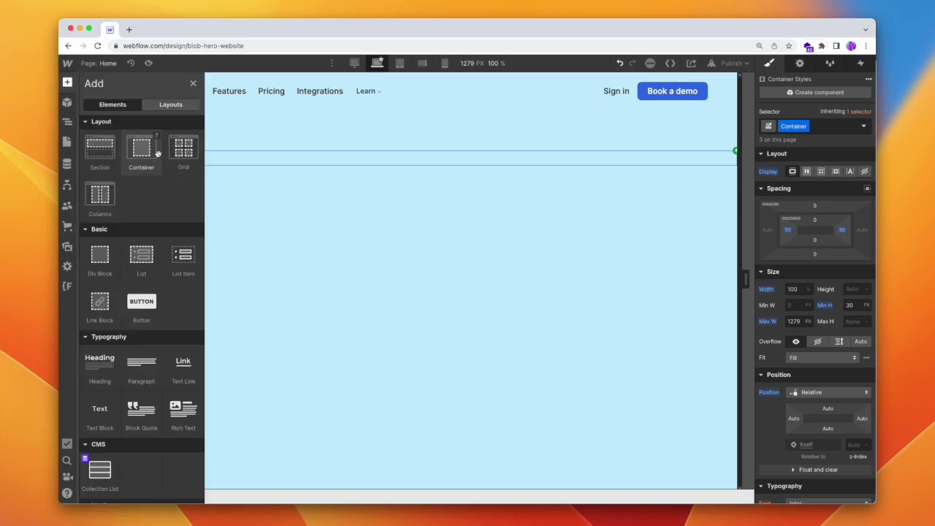
pyautogui.click(184, 149)
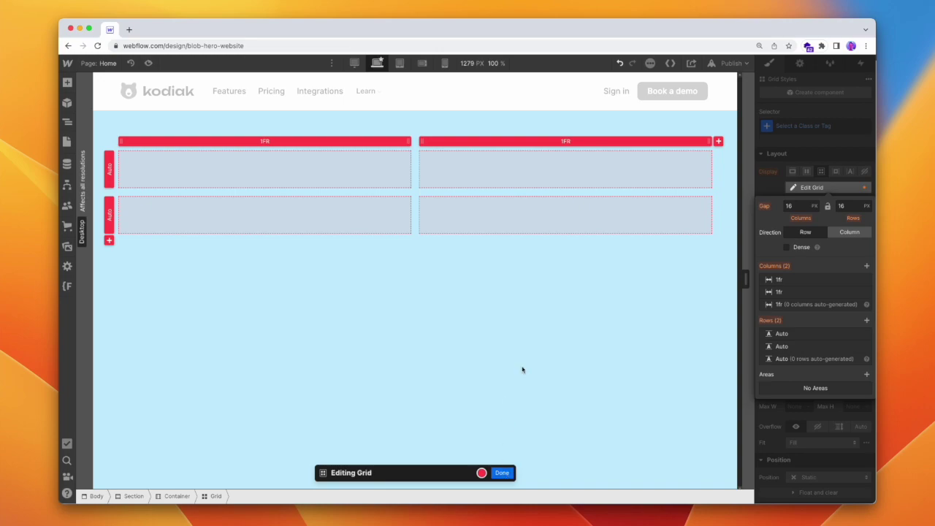
pyautogui.click(803, 292)
pyautogui.click(807, 284)
pyautogui.click(808, 284)
pyautogui.write('2')
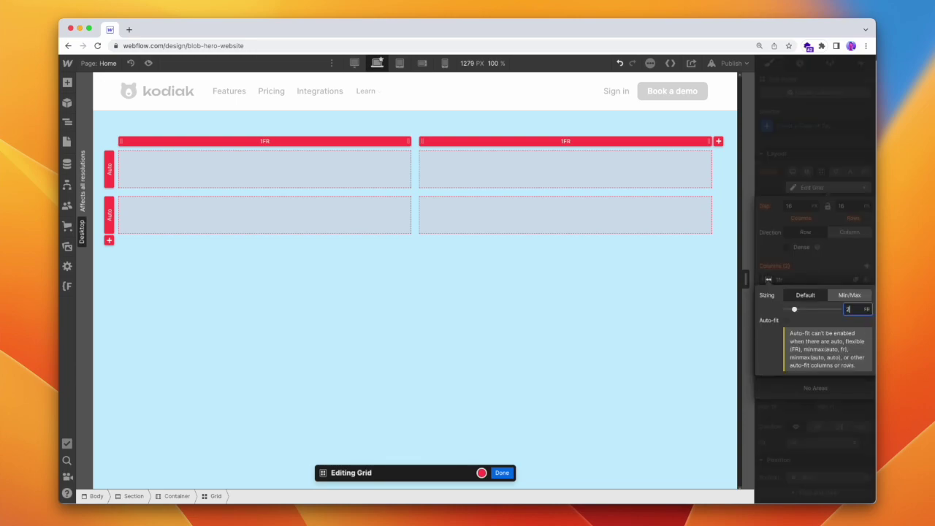
pyautogui.press('Return')
pyautogui.click(501, 473)
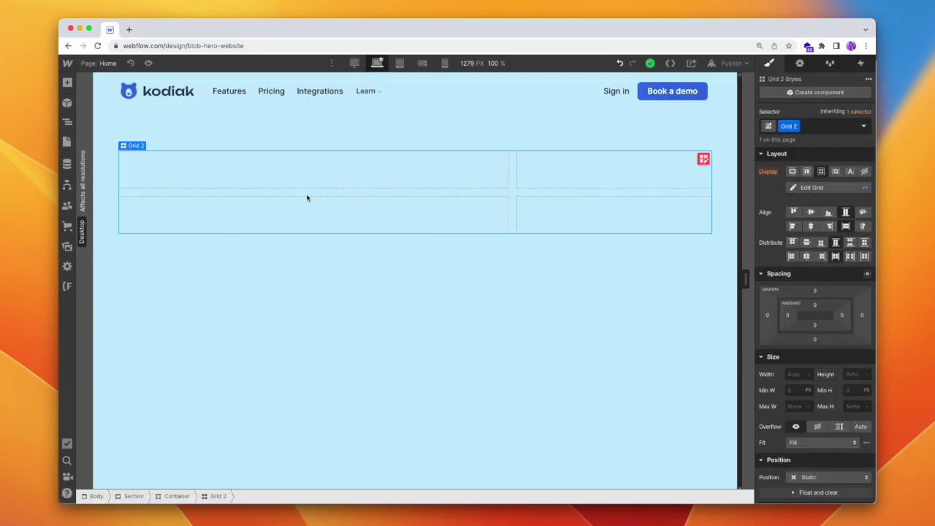
# - Limit the grid's maximum width to 750 px and center it with automatic side margins
pyautogui.click(787, 406)
pyautogui.write('700')
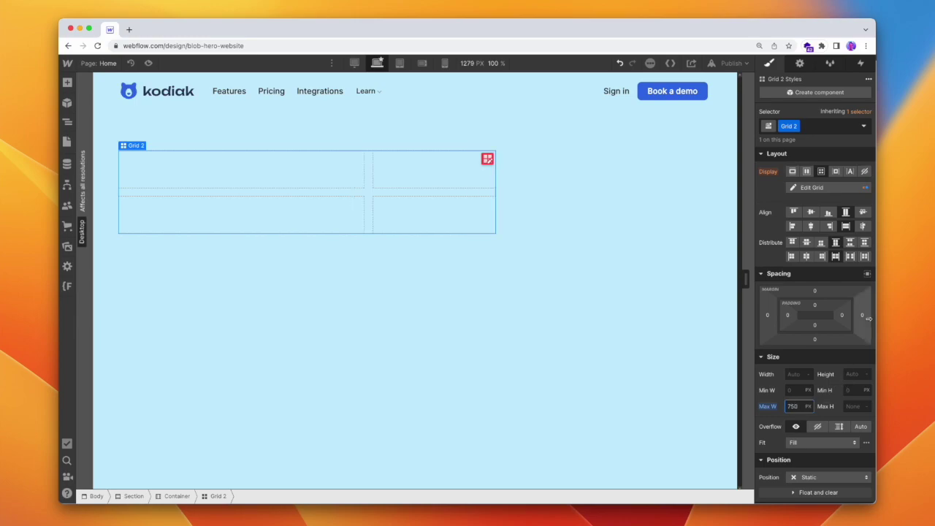
pyautogui.click(868, 274)
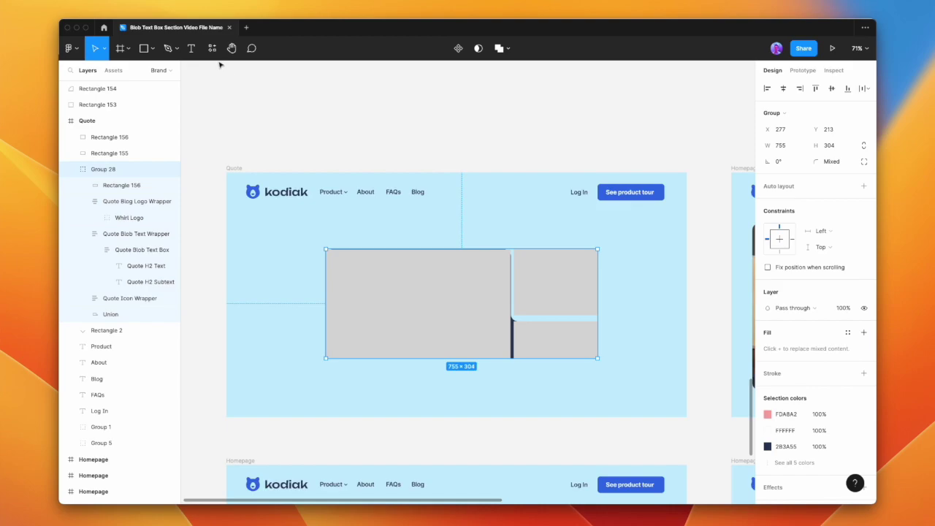
# - Launch the Figma to Webflow plugin in Figma
pyautogui.click(212, 48)
pyautogui.click(265, 157)
pyautogui.click(213, 70)
pyautogui.click(345, 143)
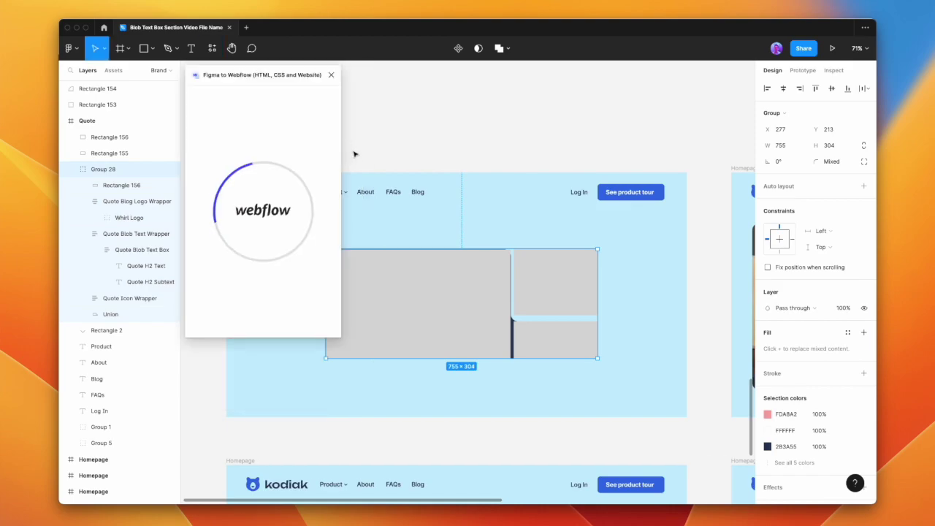
# - Undo the placeholder rectangles drawn over the quote card
pyautogui.click(504, 288)
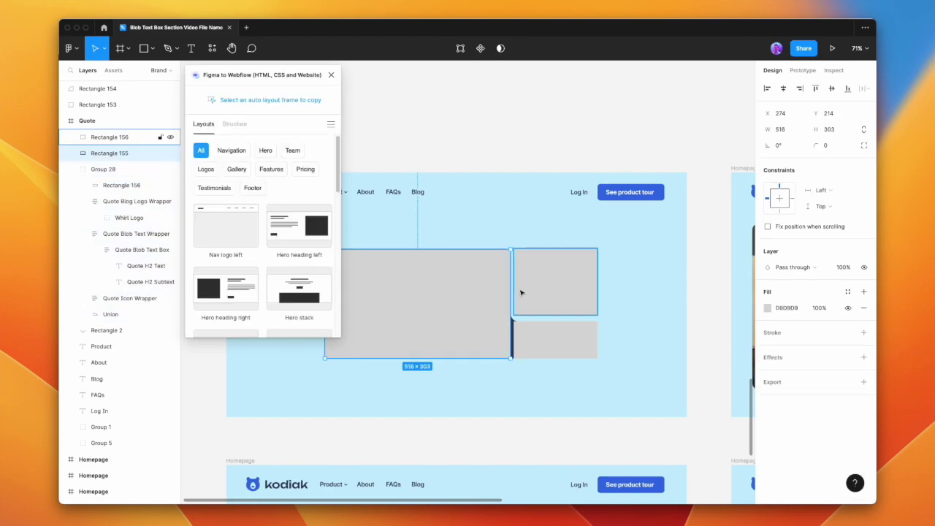
pyautogui.hotkey('ctrl', 'z')
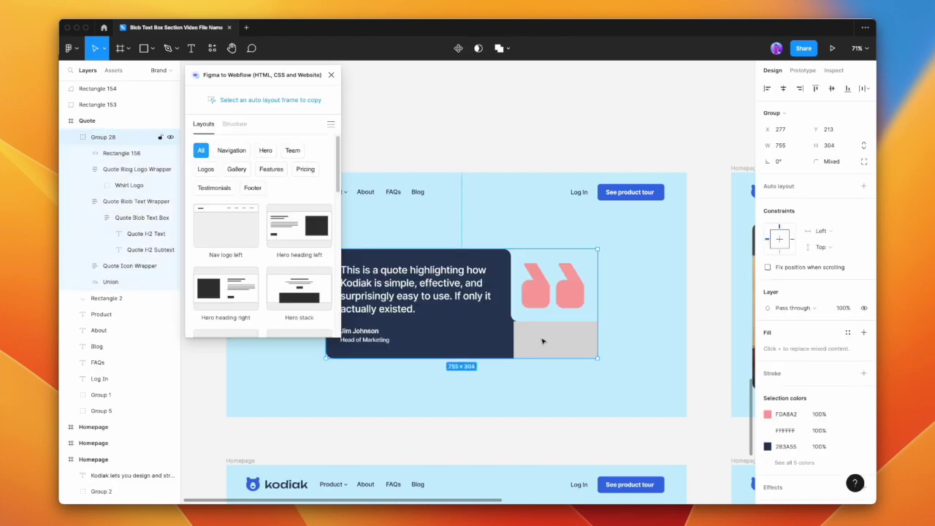
pyautogui.hotkey('ctrl', 'z')
# - Copy the Quote Blob Text Wrapper with the Figma to Webflow plugin and paste it into the grid in Webflow
pyautogui.doubleClick(409, 256)
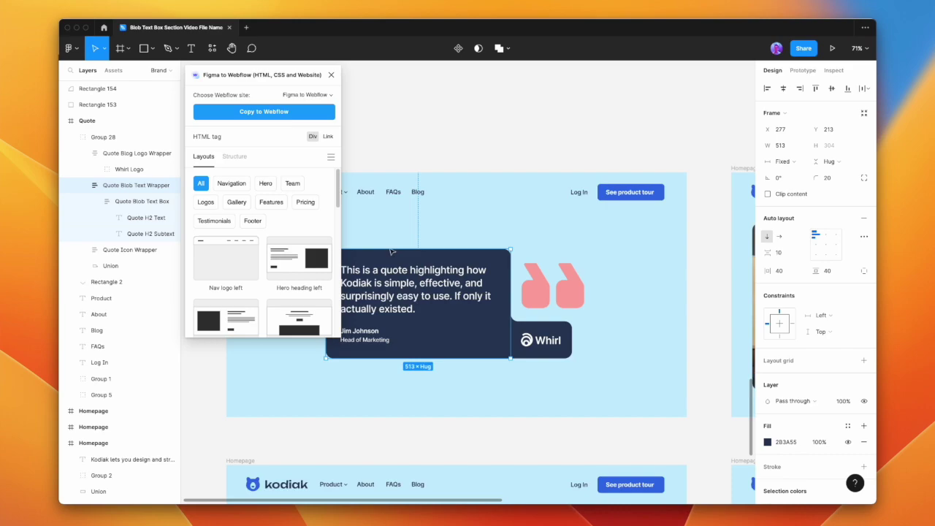
pyautogui.click(292, 114)
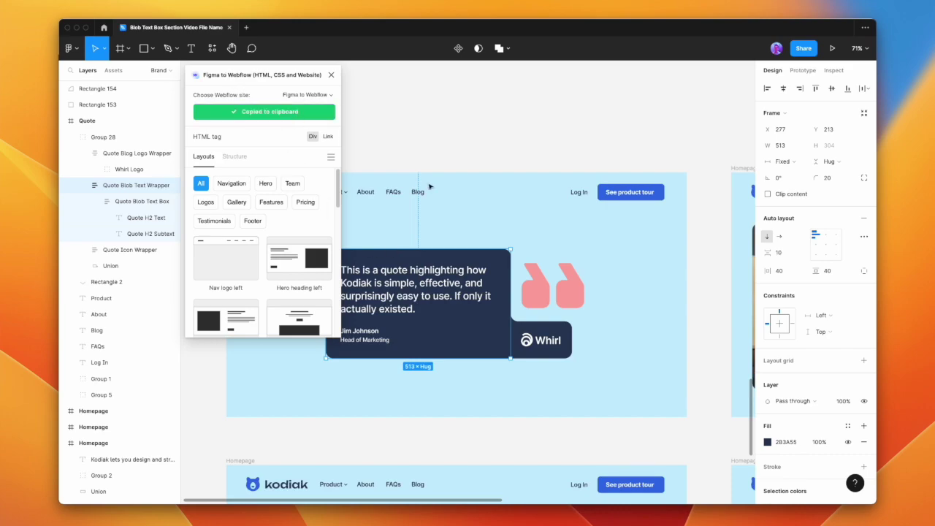
pyautogui.press('super+Tab')
pyautogui.press('super+v')
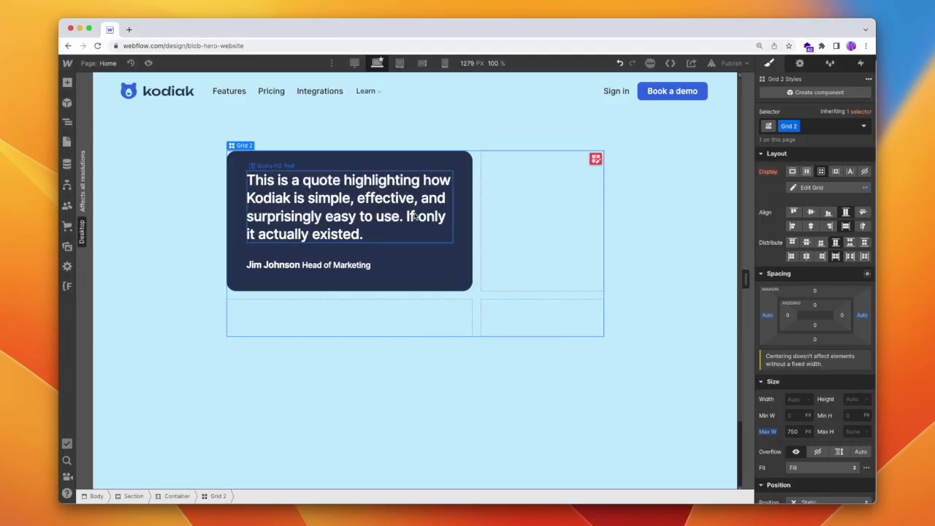
# - Stretch the pasted Quote Blob Text Wrap over two grid rows in the first column
pyautogui.click(445, 278)
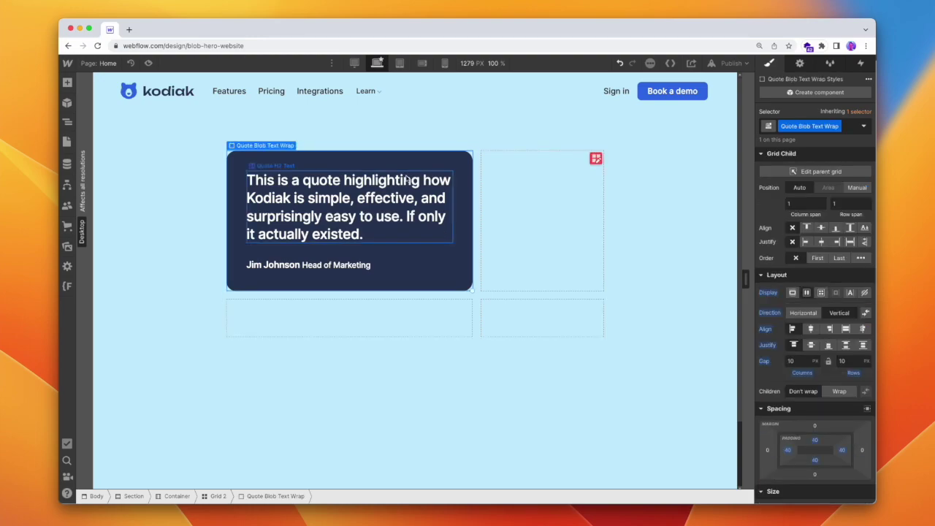
pyautogui.moveTo(471, 292); pyautogui.dragTo(469, 342)
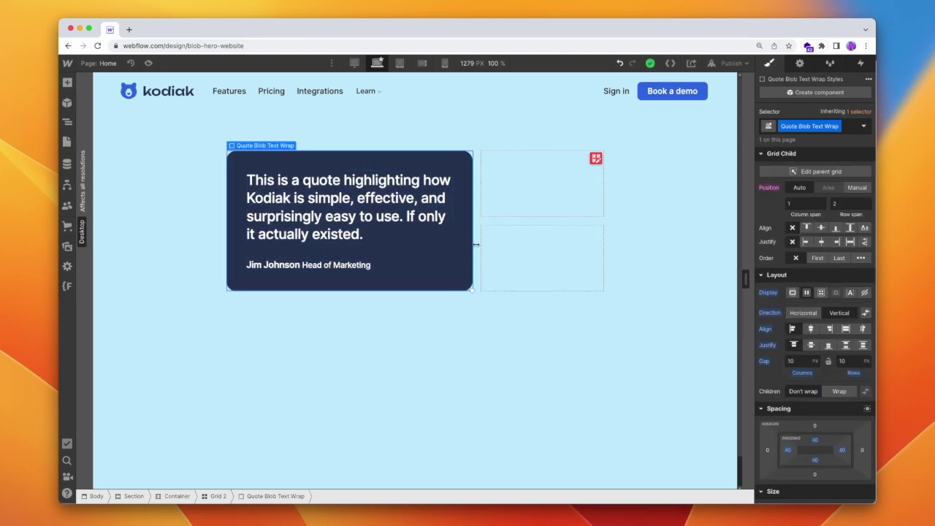
pyautogui.scroll(-10, 817, 248)
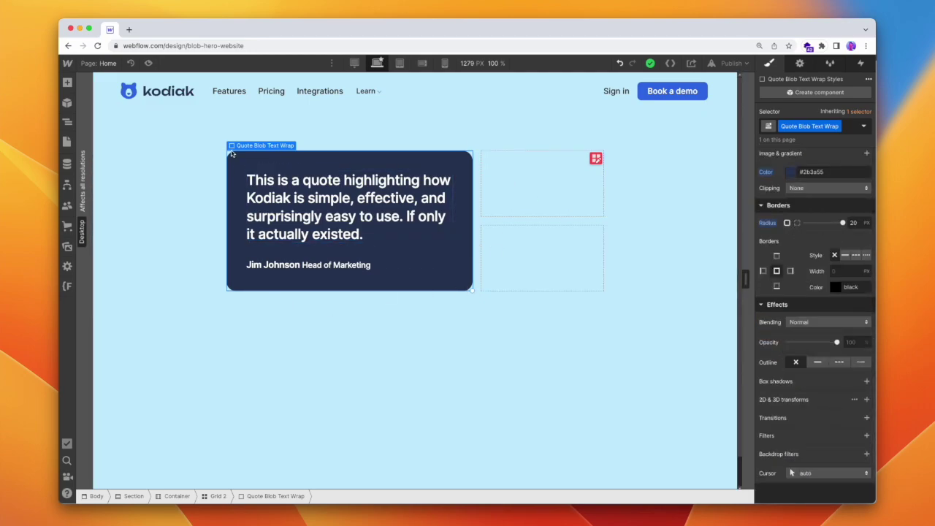
pyautogui.scroll(10, 785, 287)
pyautogui.scroll(-3, 818, 401)
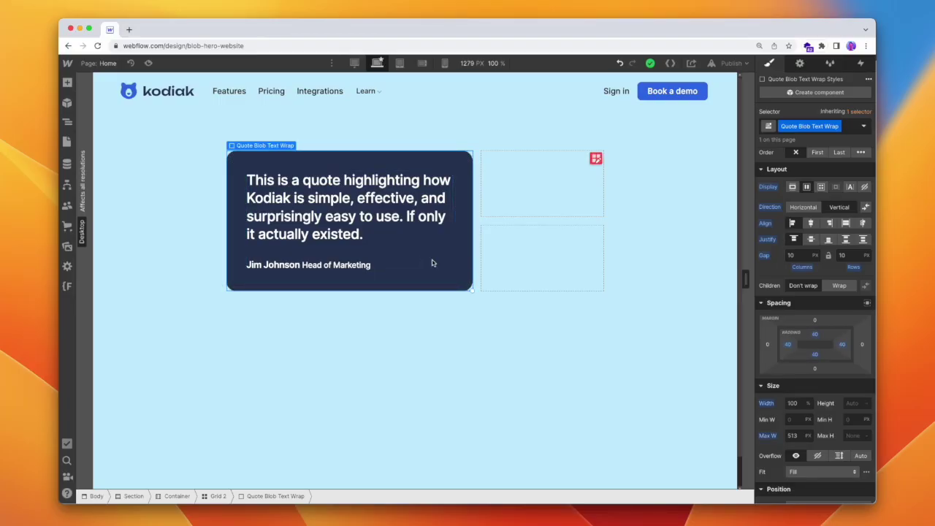
pyautogui.click(432, 263)
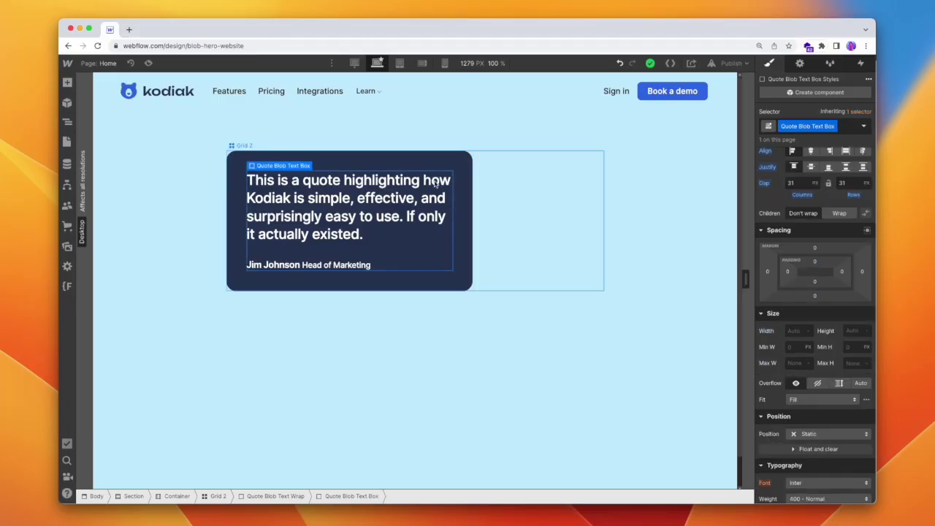
# - Copy the Quote Icon Wrapper from Figma with the plugin and paste it into the Webflow grid beside the quote text
pyautogui.click(564, 187)
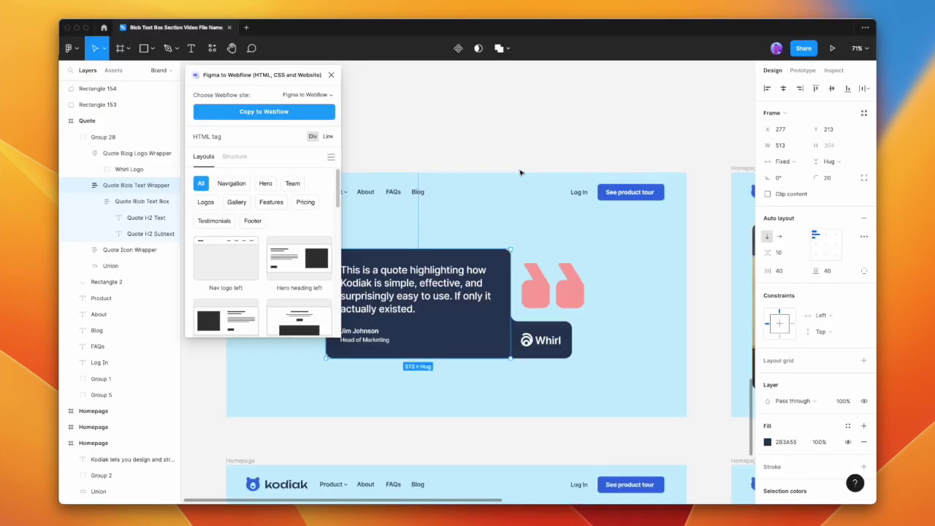
pyautogui.click(534, 284)
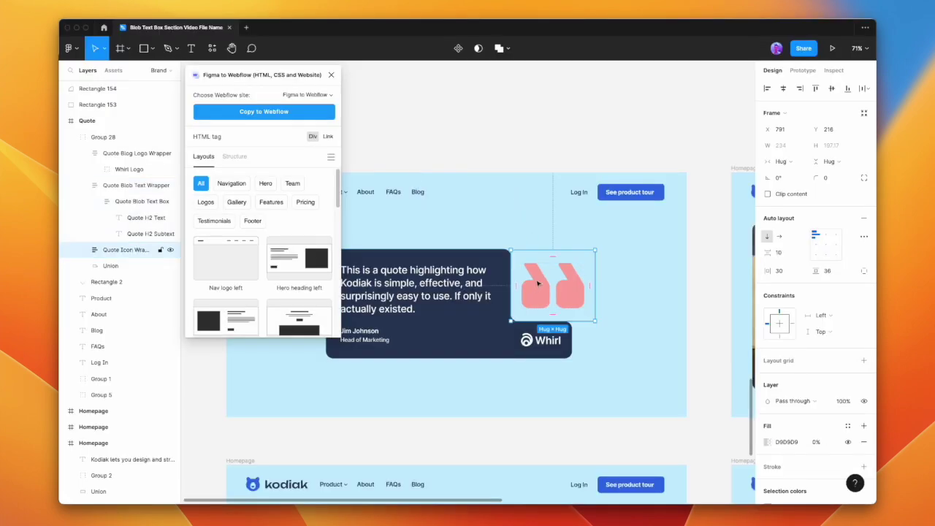
pyautogui.click(303, 112)
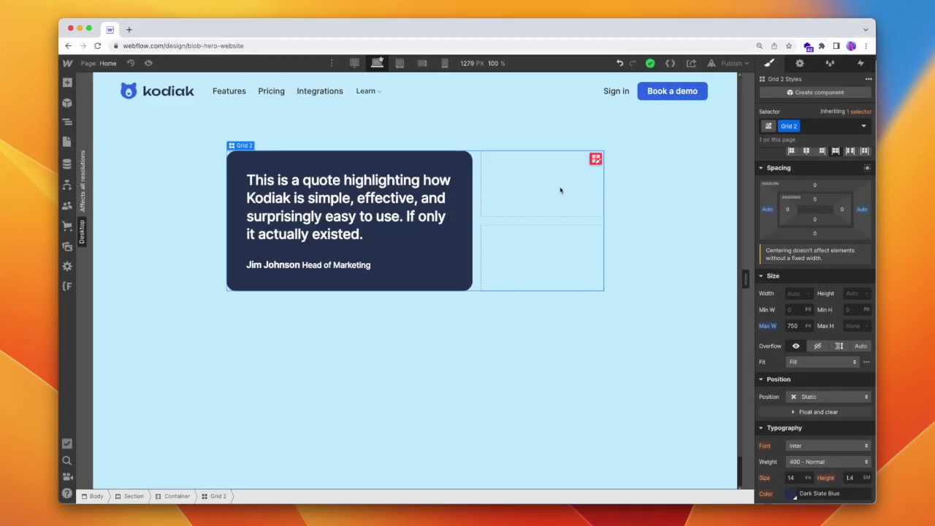
pyautogui.press('super+v')
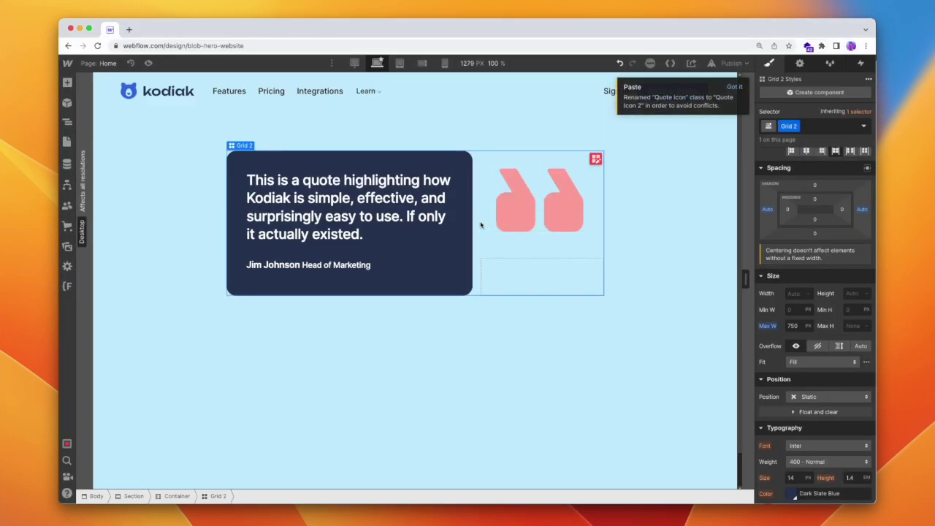
pyautogui.click(485, 225)
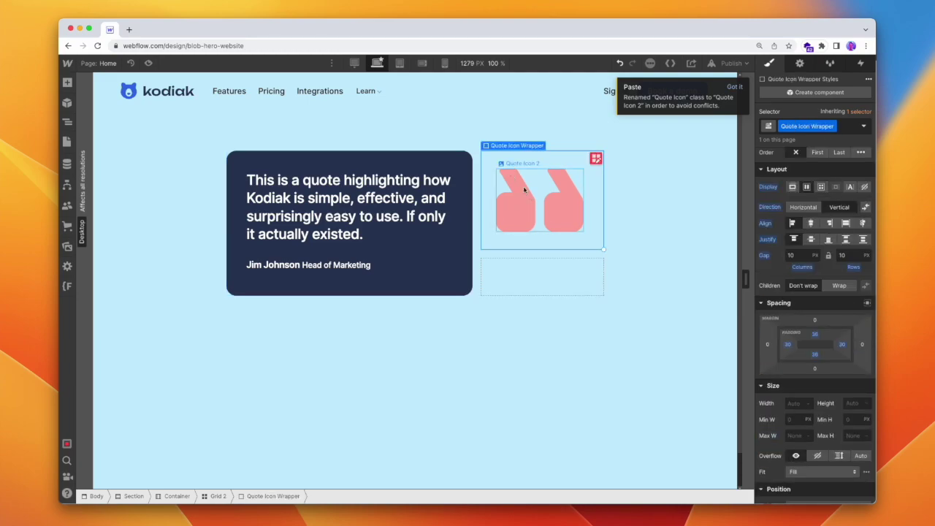
# - Copy the Quote Blog Logo Wrapper from Figma with the Figma to Webflow plugin and paste it into the empty Webflow grid cell
pyautogui.press('super+Tab')
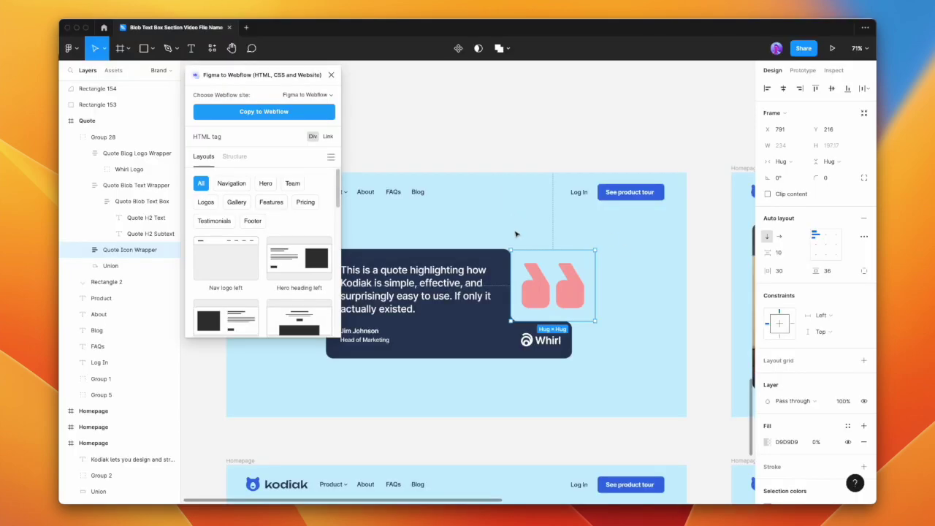
pyautogui.click(519, 338)
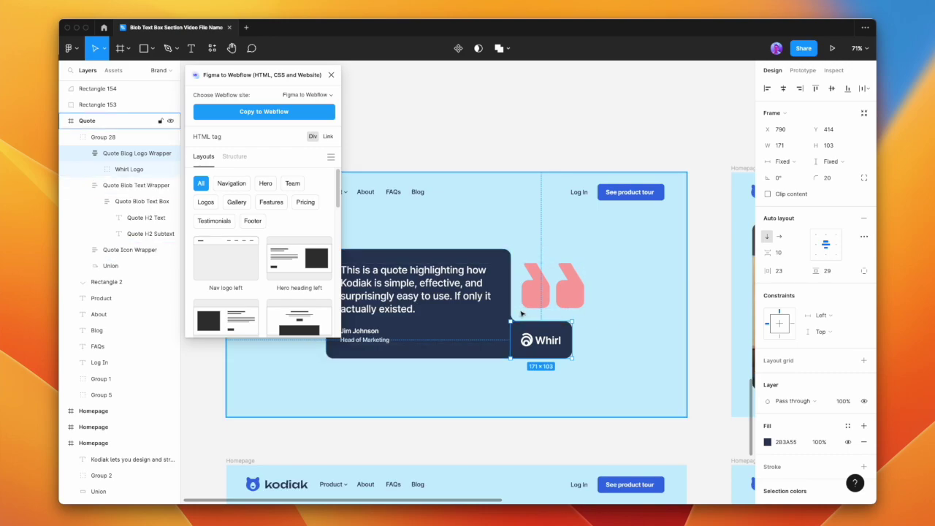
pyautogui.press('super+Tab')
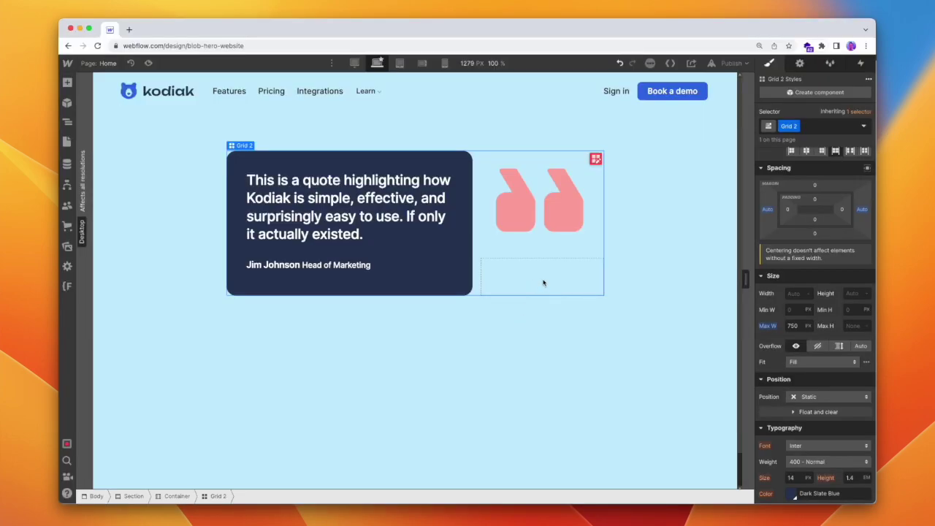
pyautogui.press('super+v')
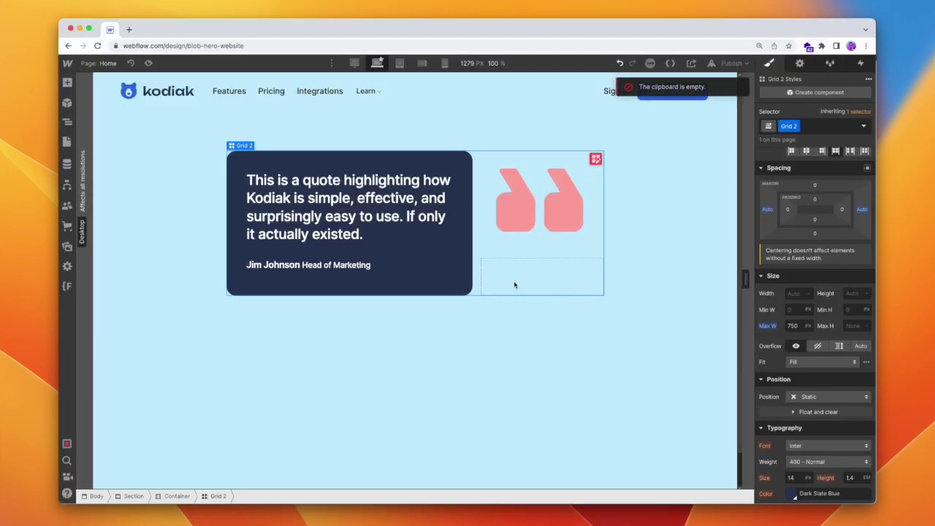
pyautogui.press('super+Tab')
pyautogui.click(253, 116)
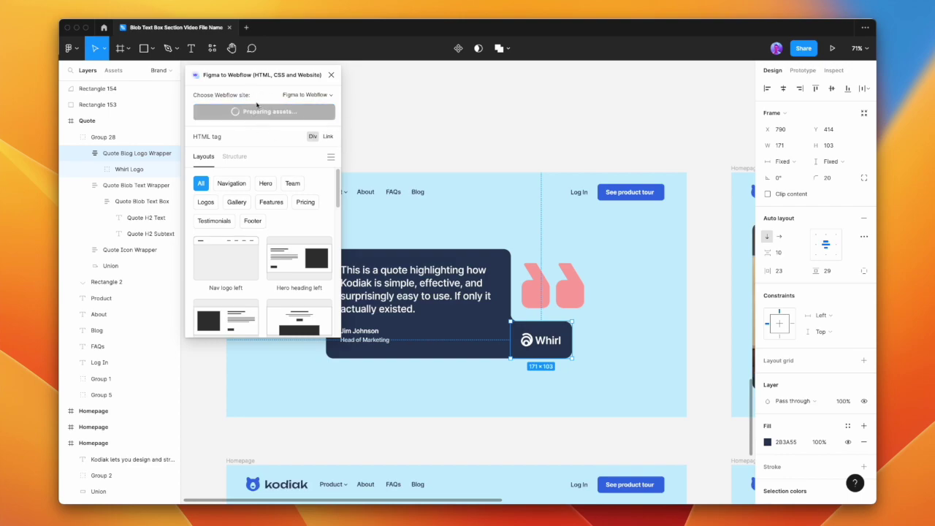
pyautogui.press('super+Tab')
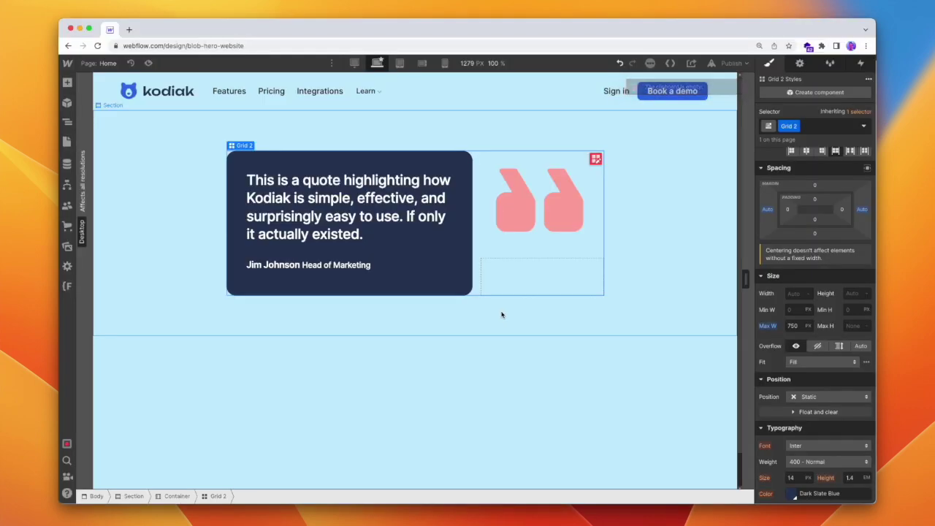
pyautogui.press('super+v')
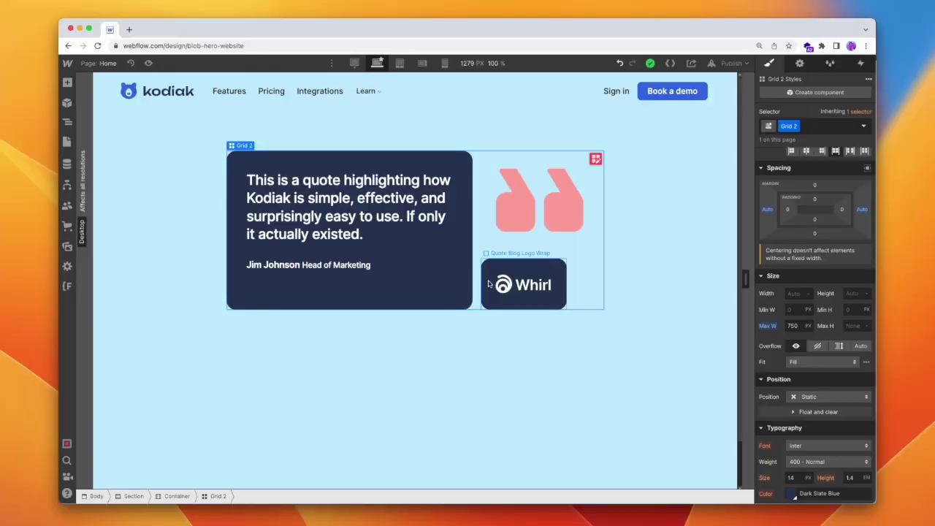
# - Give the pasted Quote Blog Logo Wrap a left margin of -20 px so it meets the quote text card
pyautogui.click(489, 283)
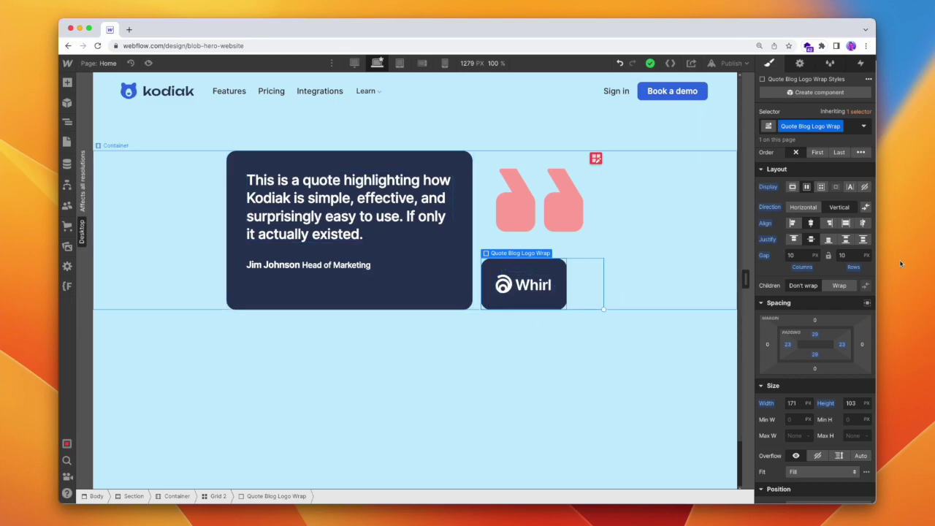
pyautogui.click(767, 344)
pyautogui.write('-22')
pyautogui.press('Return')
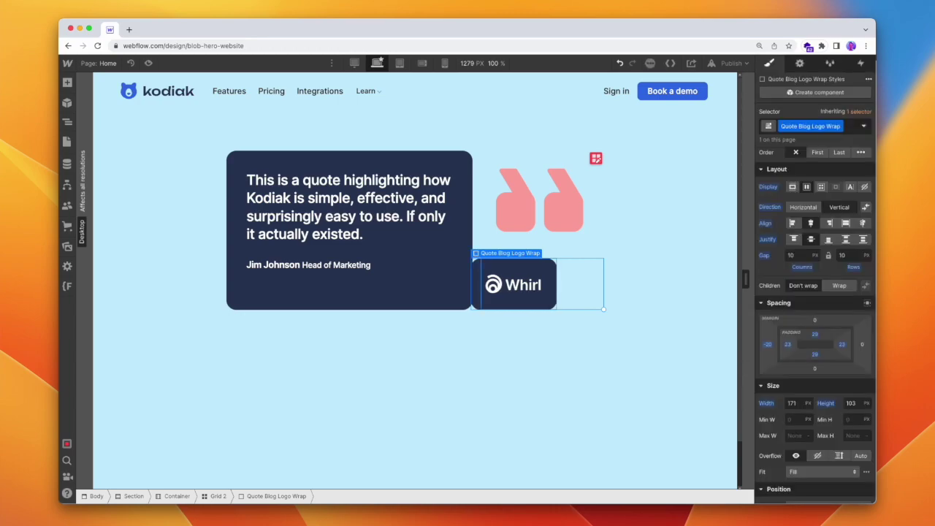
# - Set both the column gap and the row gap of Grid 2 to 20 px and finish editing the grid
pyautogui.click(561, 287)
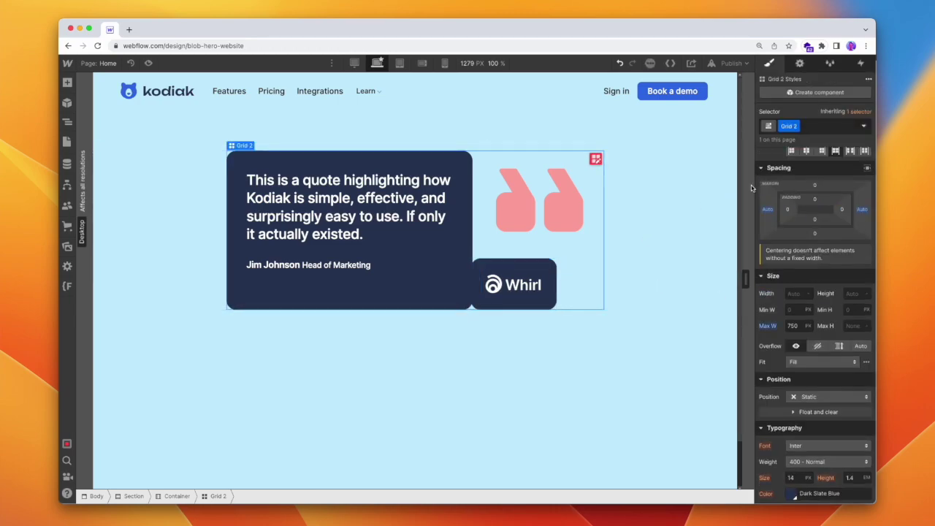
pyautogui.click(836, 188)
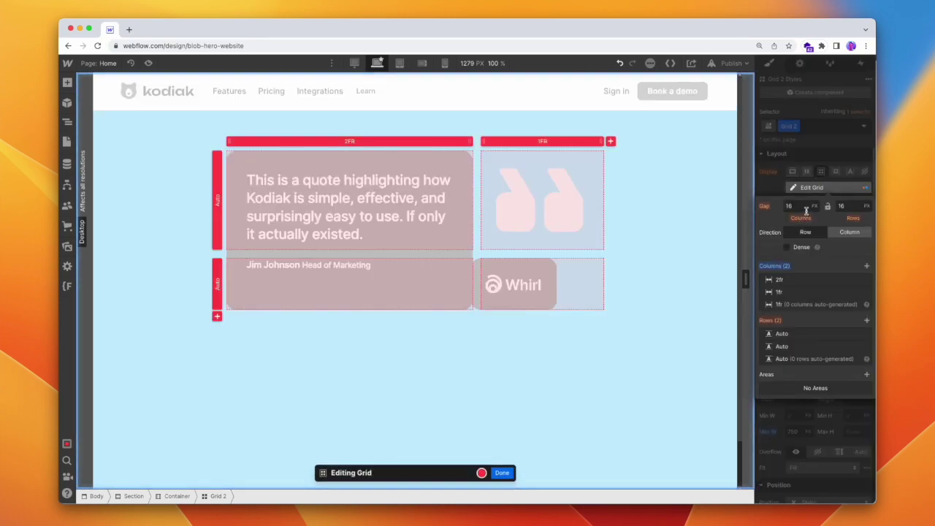
pyautogui.write('20')
pyautogui.click(851, 208)
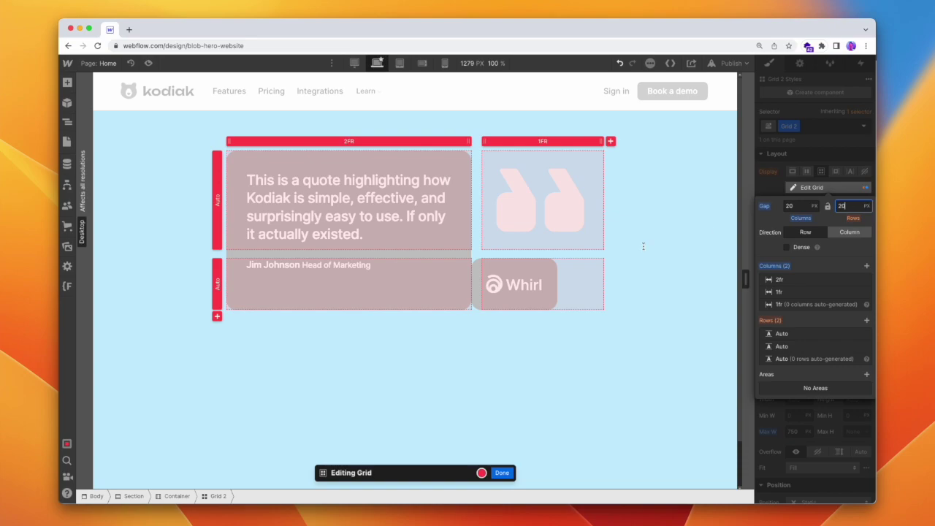
pyautogui.click(502, 473)
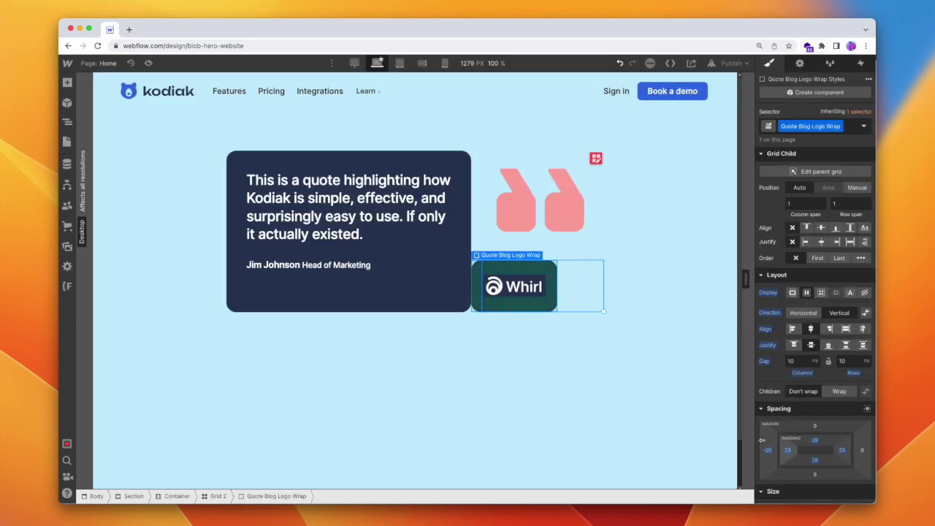
# - Set the top-left and bottom-left corner radii of the Quote Blog Logo Wrap to 0
pyautogui.scroll(-10, 840, 386)
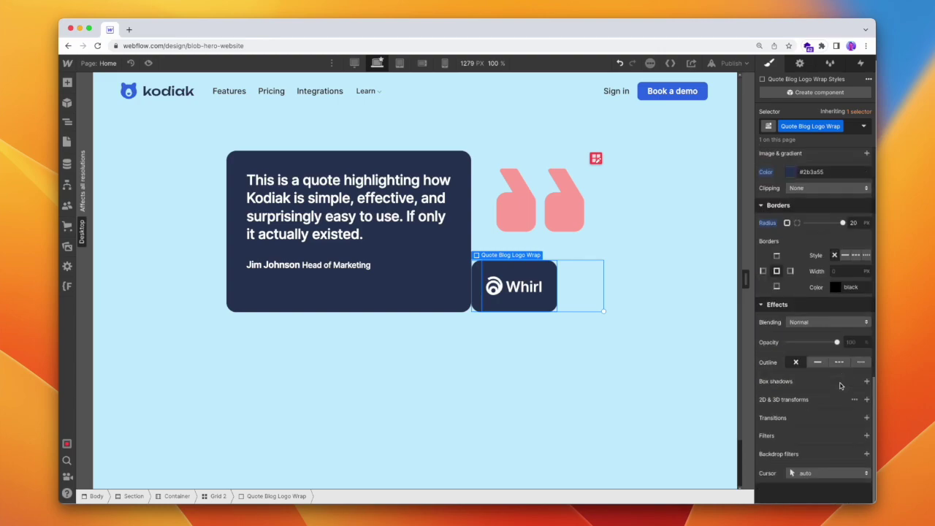
pyautogui.click(796, 223)
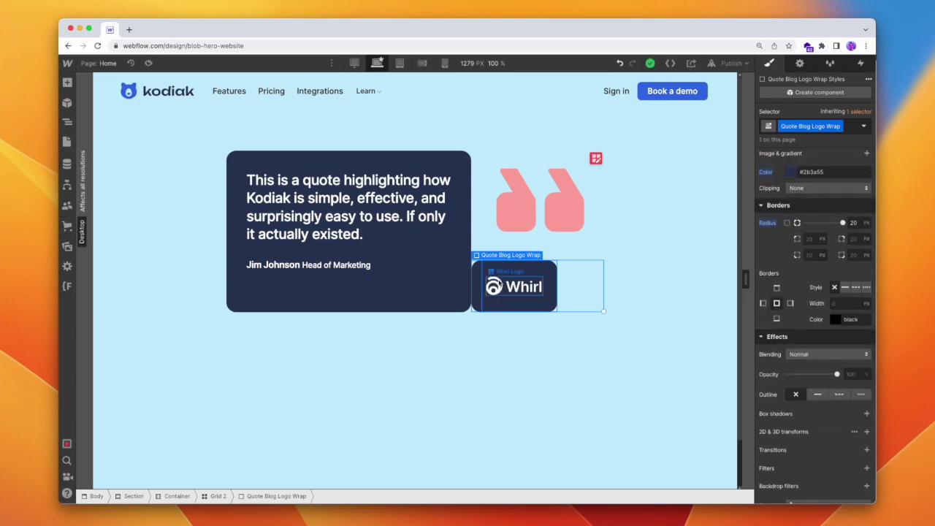
pyautogui.click(812, 256)
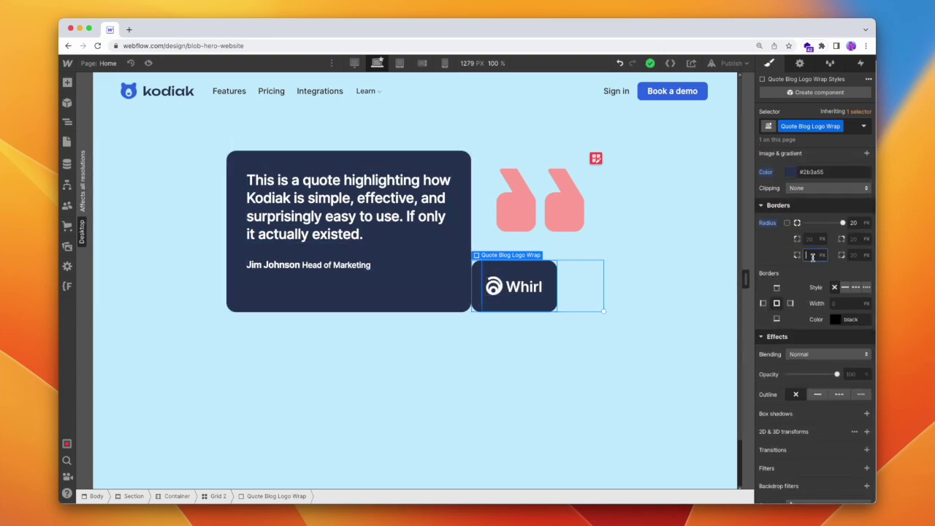
pyautogui.write('0')
pyautogui.click(808, 239)
pyautogui.write('0')
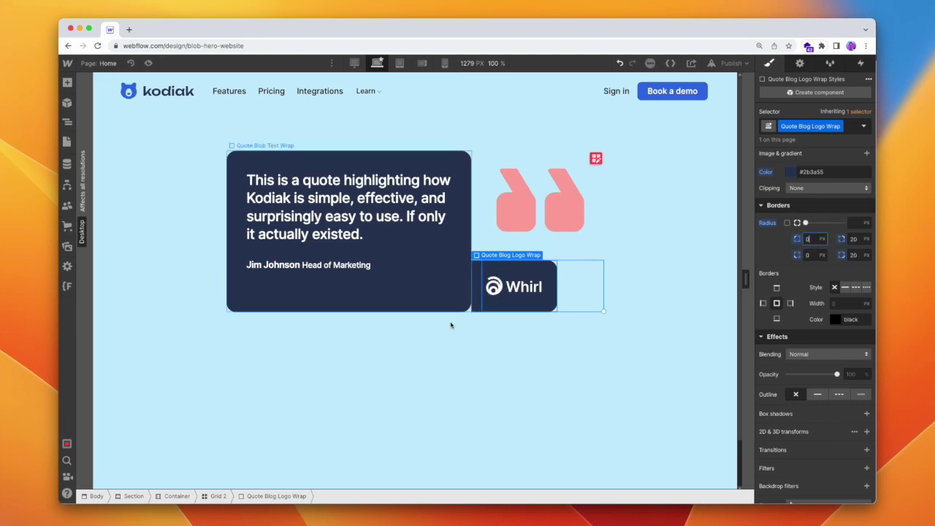
# - Remove the rounding from the bottom-right corner of the Quote Blob Text Wrap
pyautogui.click(464, 306)
pyautogui.click(858, 255)
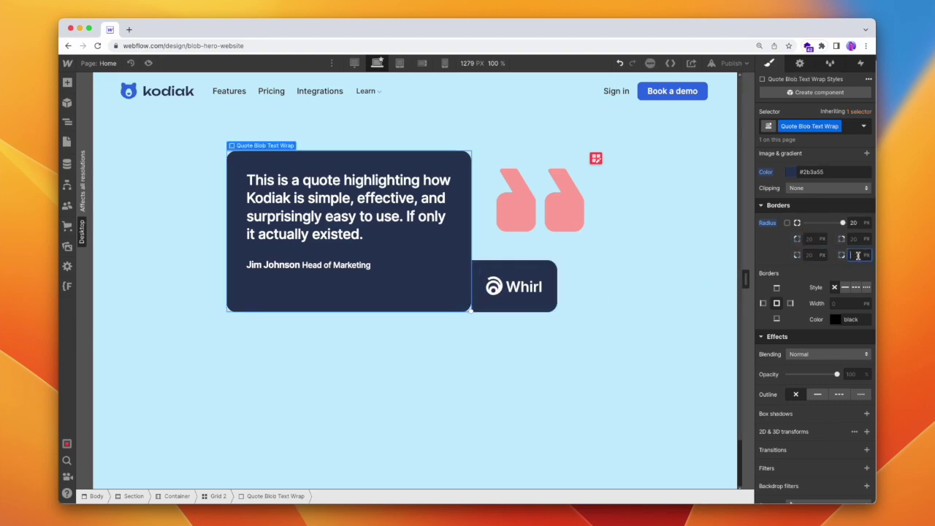
pyautogui.click(590, 282)
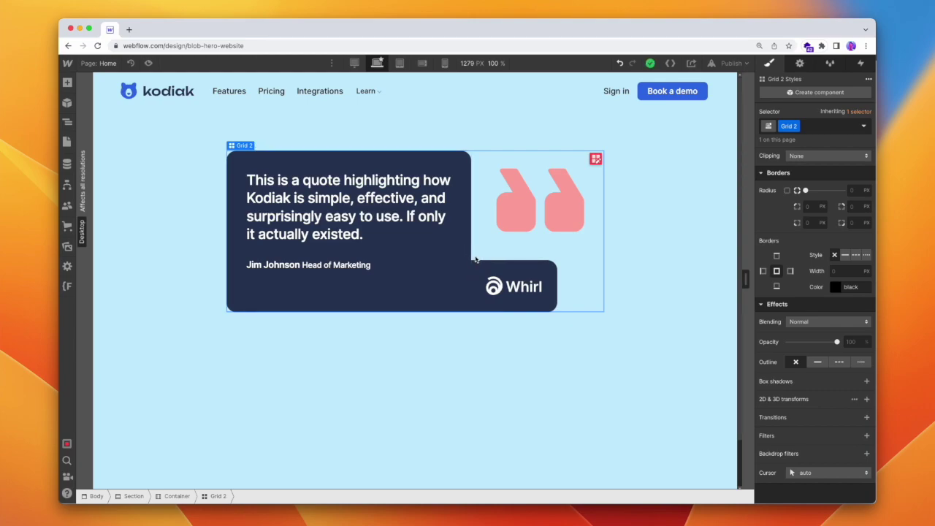
# - Set the position of the Quote Blog Logo Wrap to Relative
pyautogui.click(485, 264)
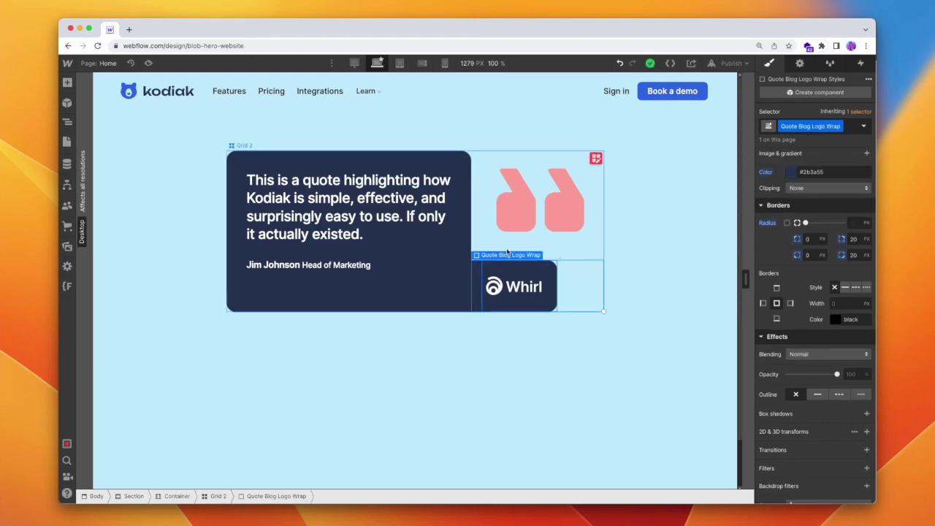
pyautogui.scroll(5, 810, 292)
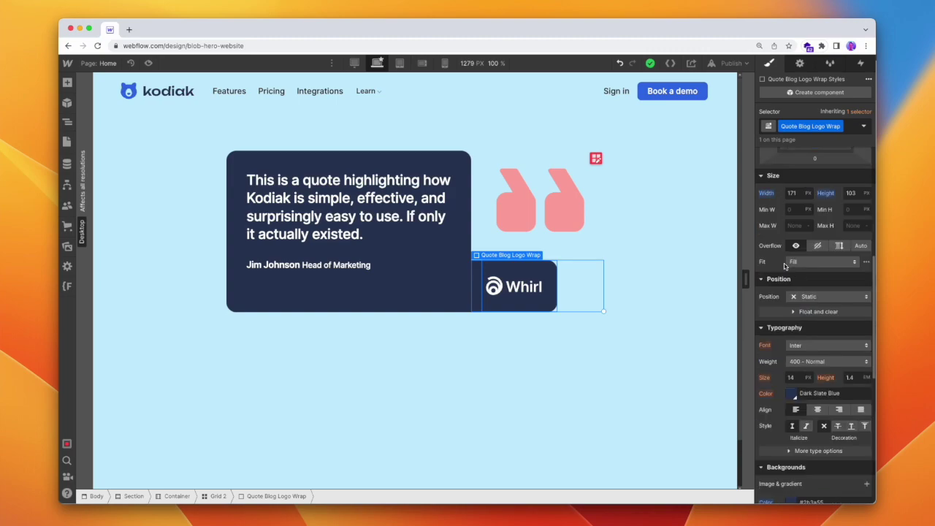
pyautogui.click(803, 298)
pyautogui.click(811, 309)
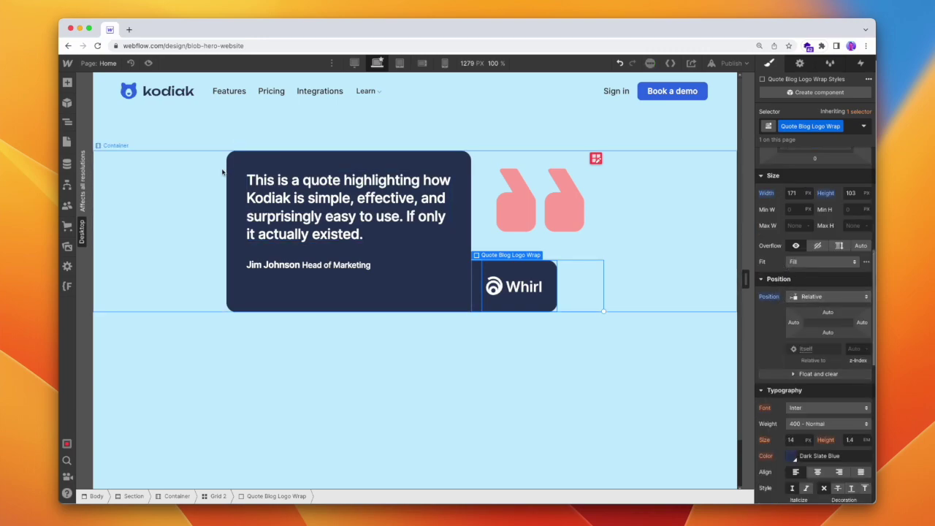
# - Add a Div Block inside the Quote Blog Logo Wrap and set its position to Absolute
pyautogui.click(68, 82)
pyautogui.moveTo(99, 269); pyautogui.dragTo(541, 294)
pyautogui.scroll(2, 818, 266)
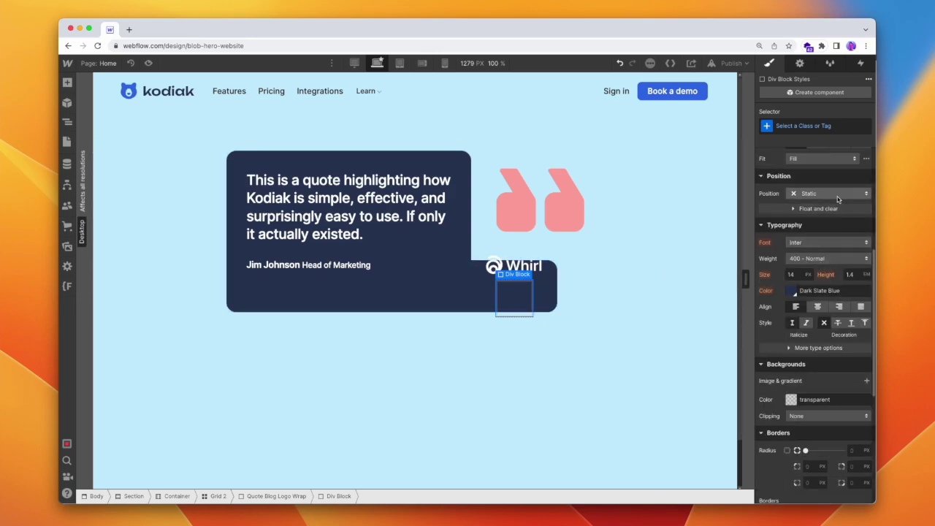
pyautogui.click(829, 192)
pyautogui.click(819, 221)
pyautogui.click(829, 193)
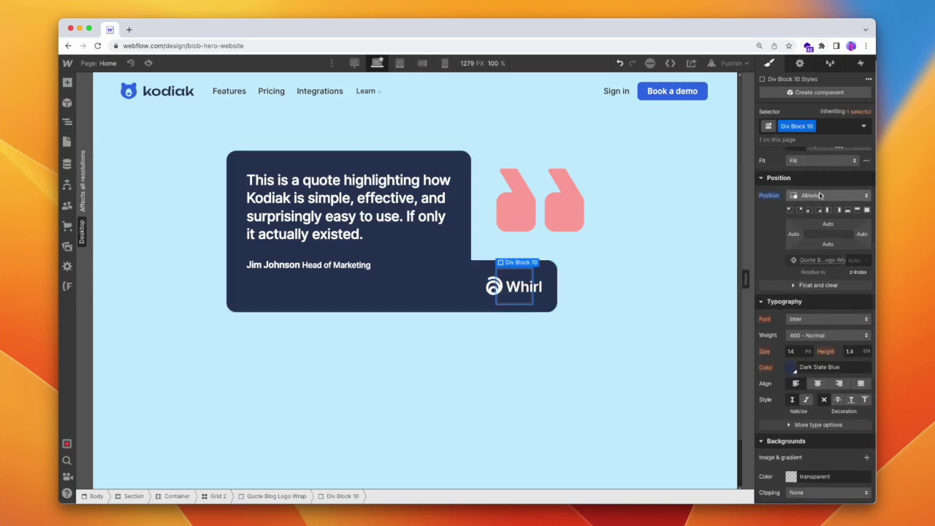
# - Anchor the new div block to the logo wrap's upper-left corner with left and top offsets of 0
pyautogui.click(817, 285)
pyautogui.click(798, 333)
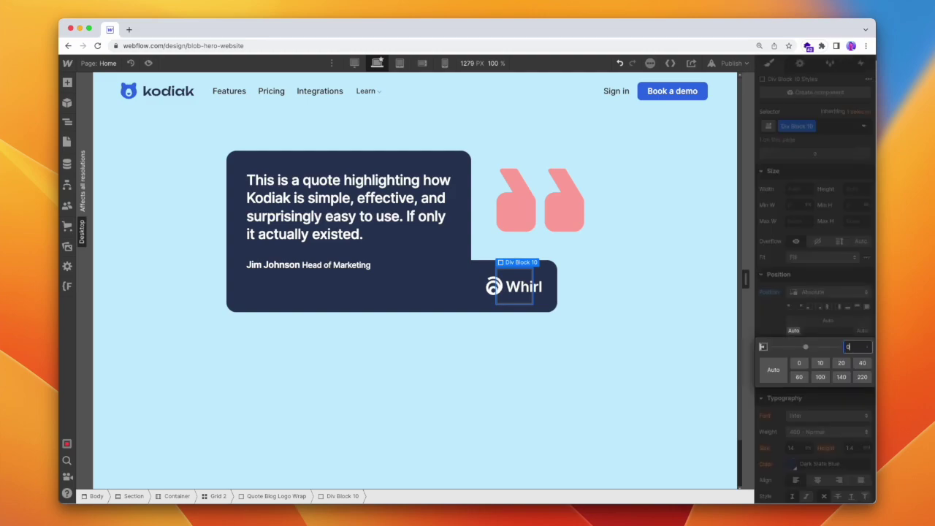
pyautogui.click(799, 365)
pyautogui.click(829, 321)
pyautogui.click(850, 336)
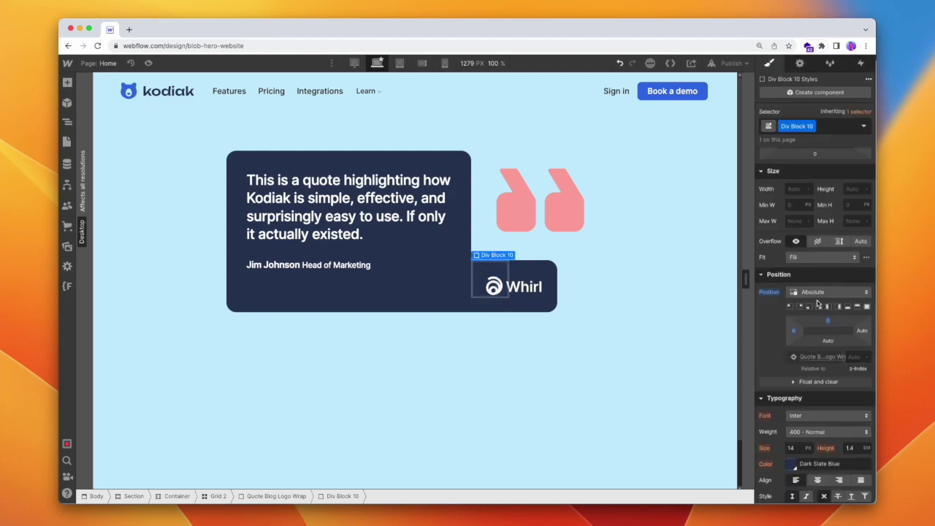
# - Size the div block to 20 px wide and 20 px high and set its top offset to -20 px
pyautogui.click(798, 190)
pyautogui.write('20')
pyautogui.click(854, 188)
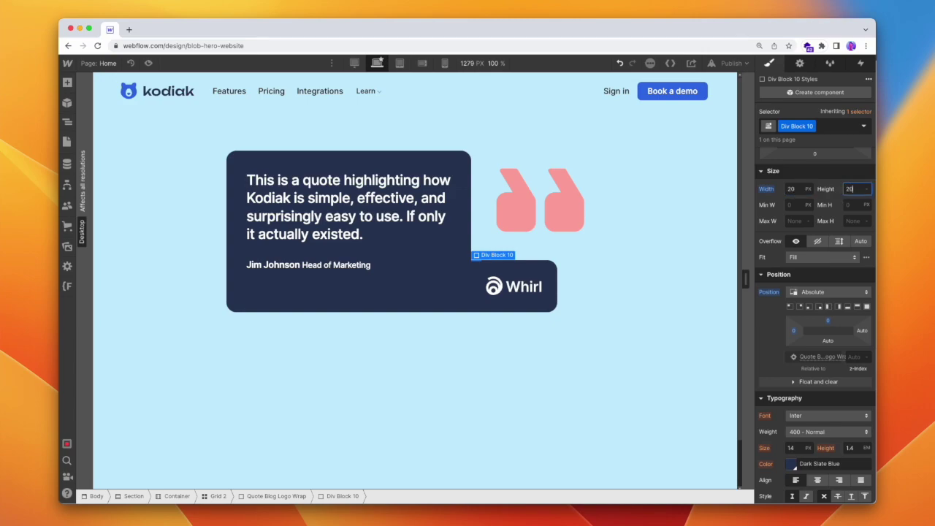
pyautogui.write('20')
pyautogui.click(827, 322)
pyautogui.click(828, 322)
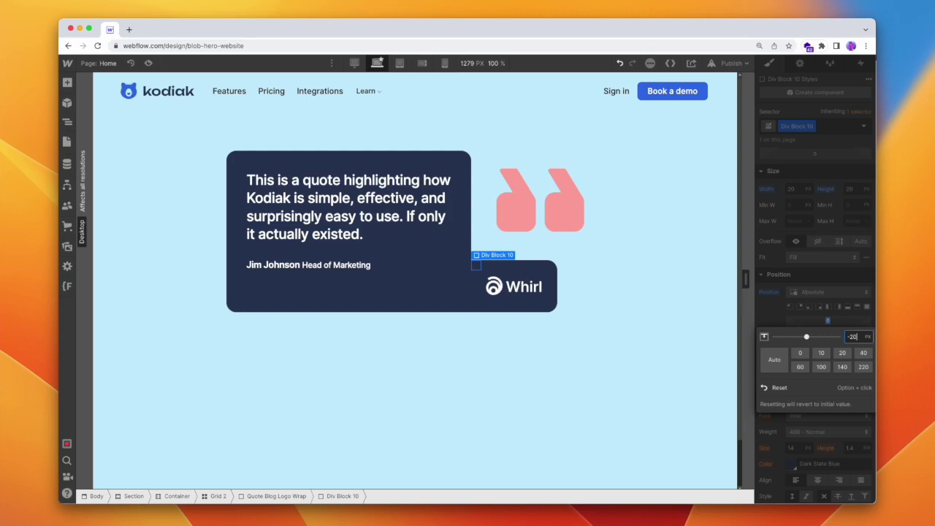
pyautogui.press('Return')
# - Fill the background of the small div block with the Dark Slate Blue swatch
pyautogui.scroll(-3, 803, 347)
pyautogui.scroll(-3, 803, 347)
pyautogui.click(791, 203)
pyautogui.click(778, 359)
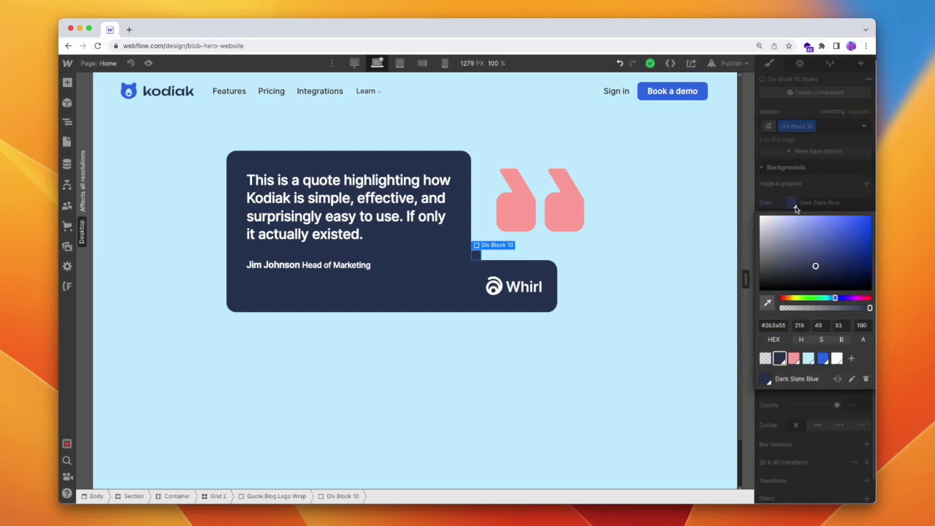
pyautogui.click(822, 188)
pyautogui.click(853, 269)
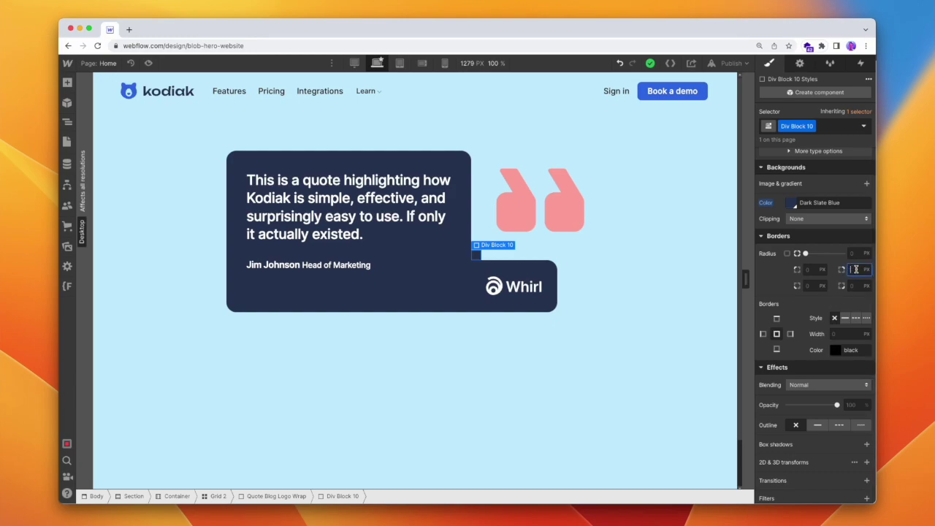
pyautogui.click(573, 219)
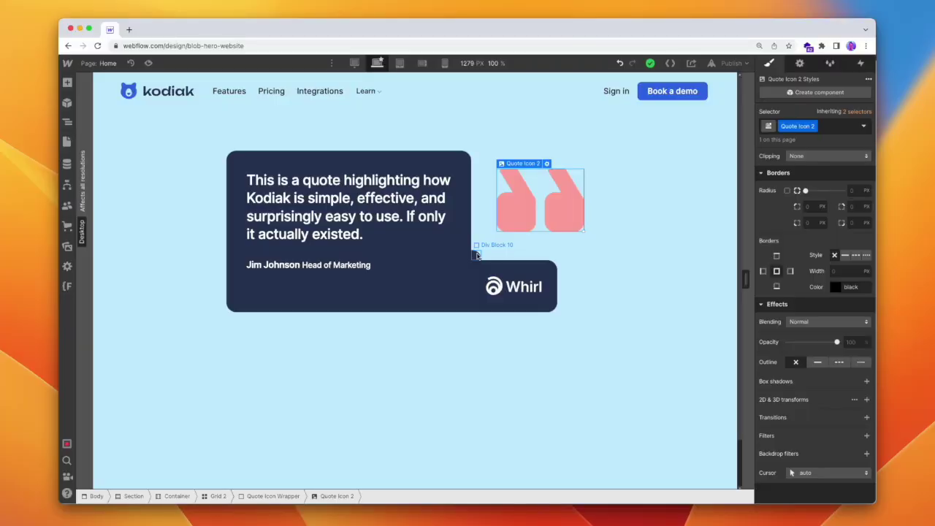
# - Set the overflow of Div Block 10 to hidden
pyautogui.click(476, 255)
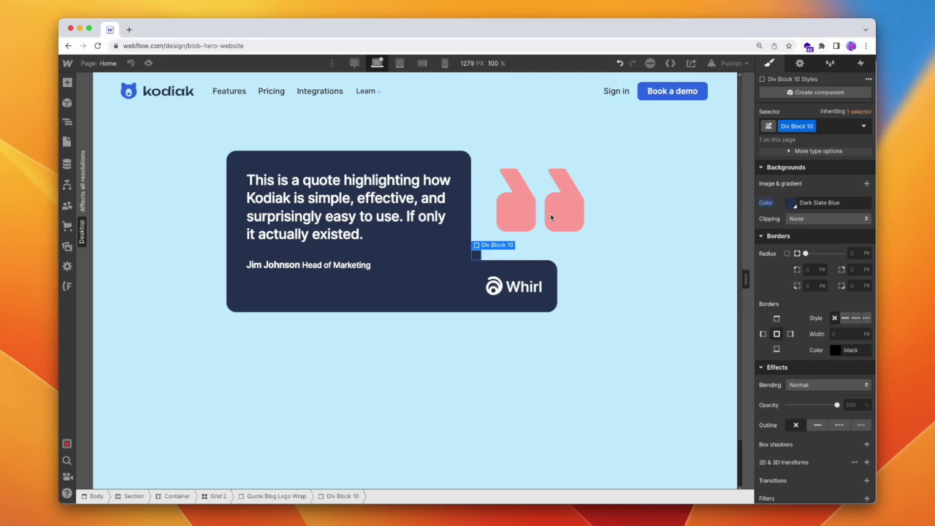
pyautogui.scroll(5, 825, 328)
pyautogui.scroll(3, 829, 365)
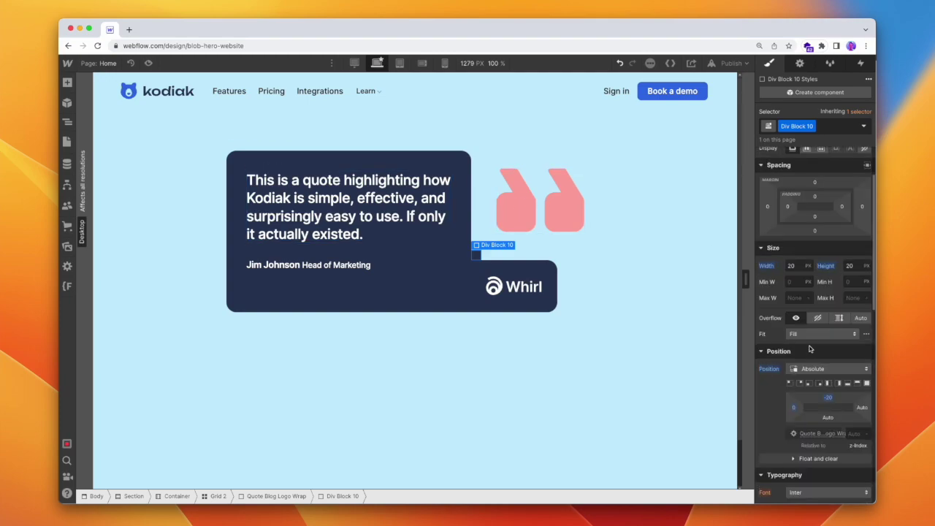
pyautogui.click(823, 320)
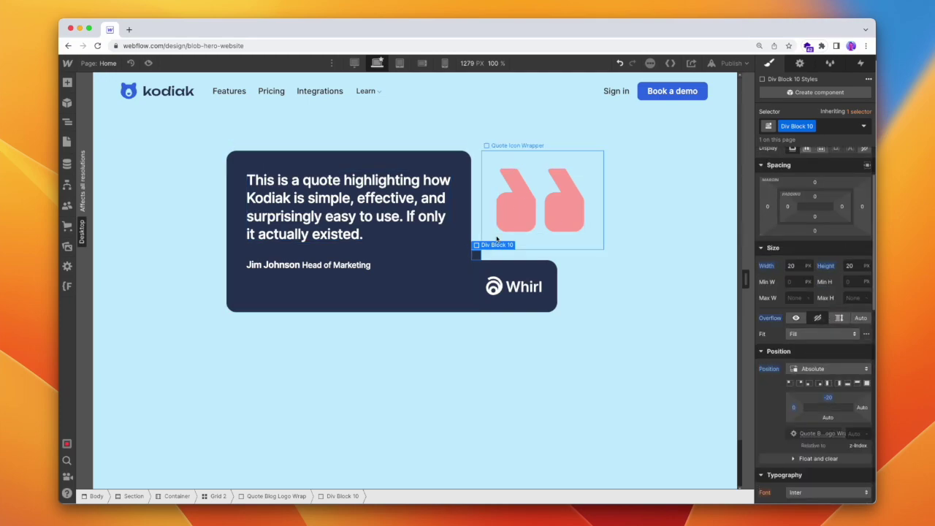
# - Add a new div block inside Div Block 10 and size it to 40 px wide and 40 px high
pyautogui.click(67, 84)
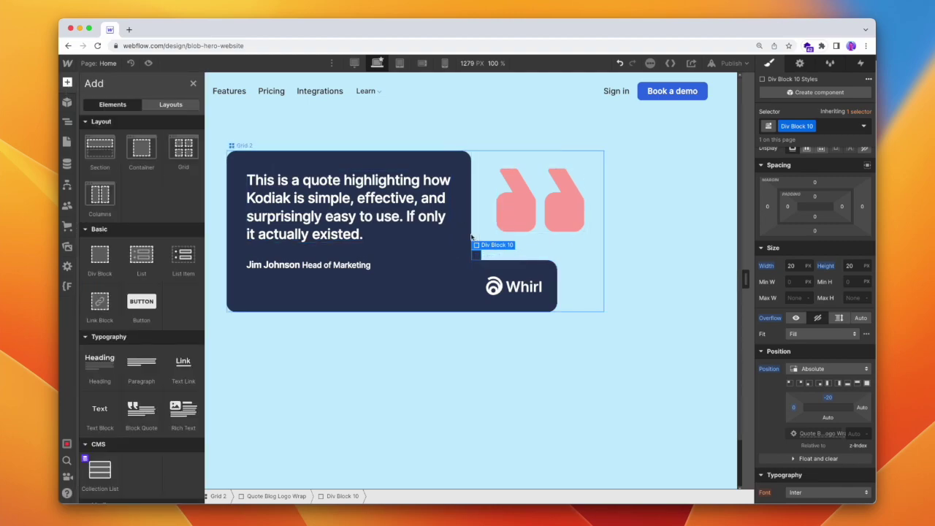
pyautogui.click(99, 257)
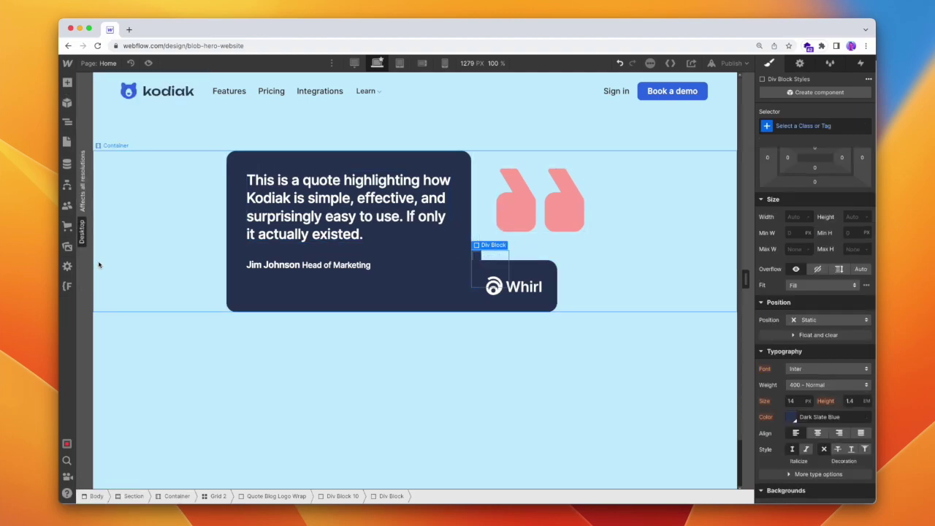
pyautogui.click(793, 217)
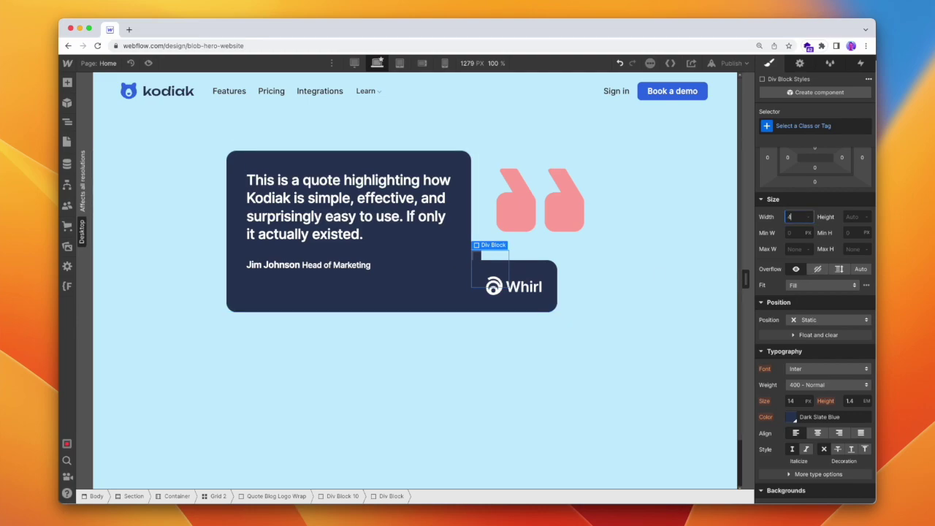
pyautogui.click(849, 218)
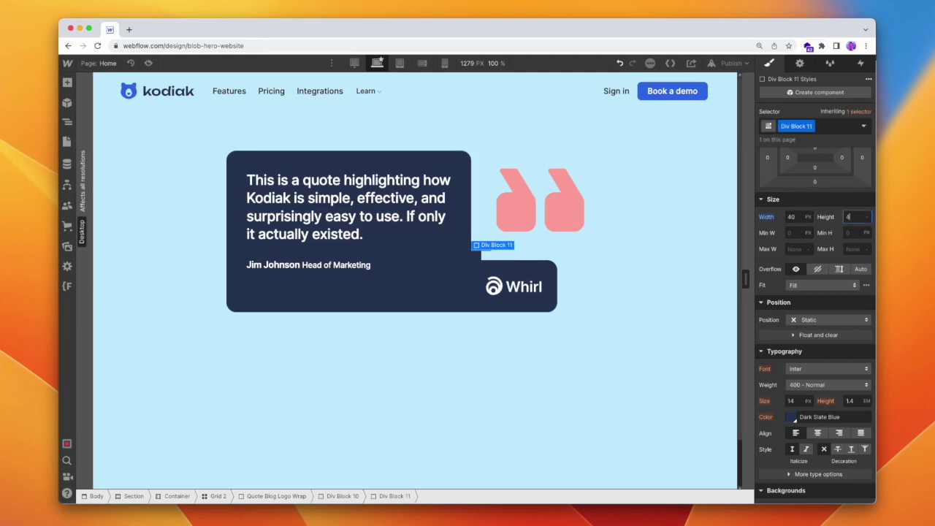
pyautogui.write('40')
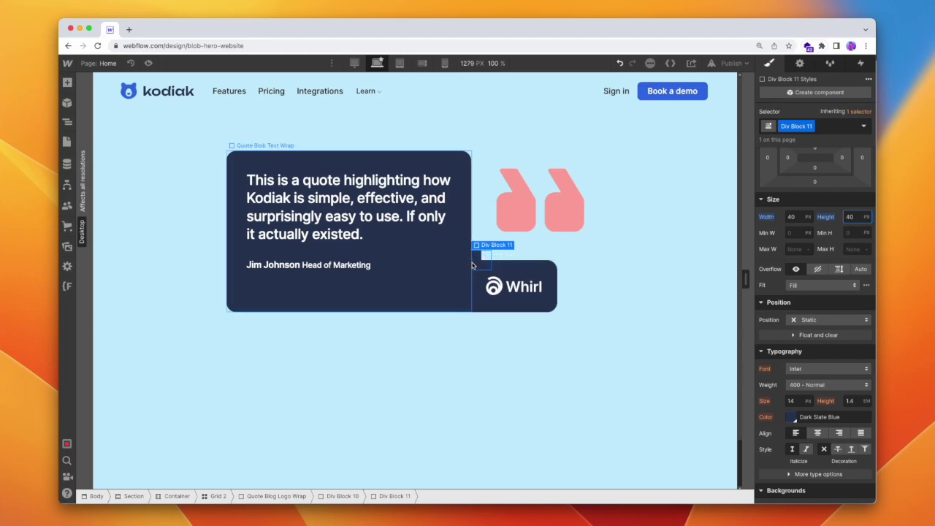
# - Position the inner div block absolutely within Div Block 10, with left and bottom offsets of 0
pyautogui.click(804, 320)
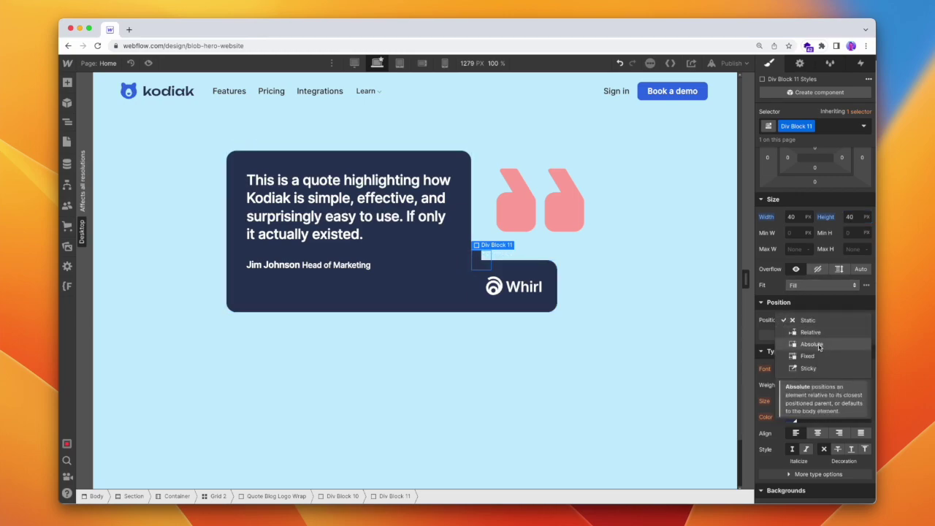
pyautogui.click(812, 342)
pyautogui.click(793, 358)
pyautogui.click(824, 371)
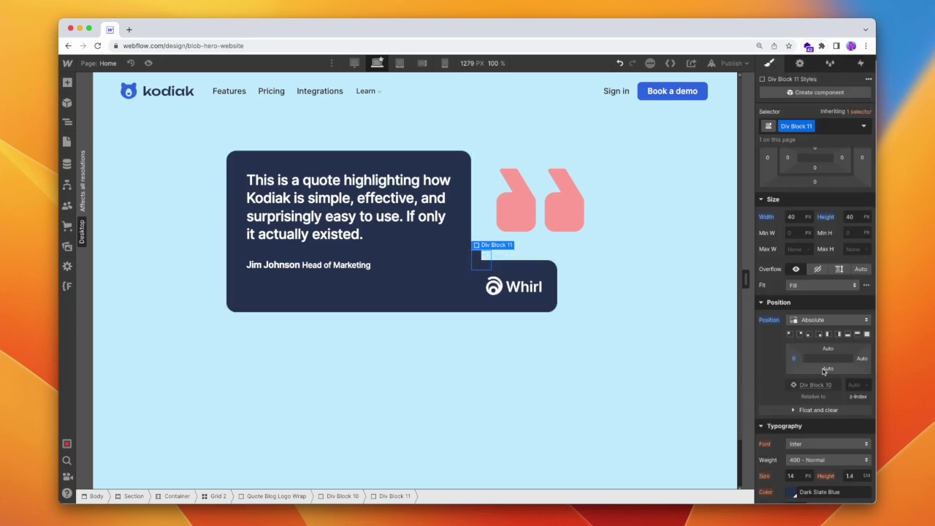
pyautogui.click(826, 371)
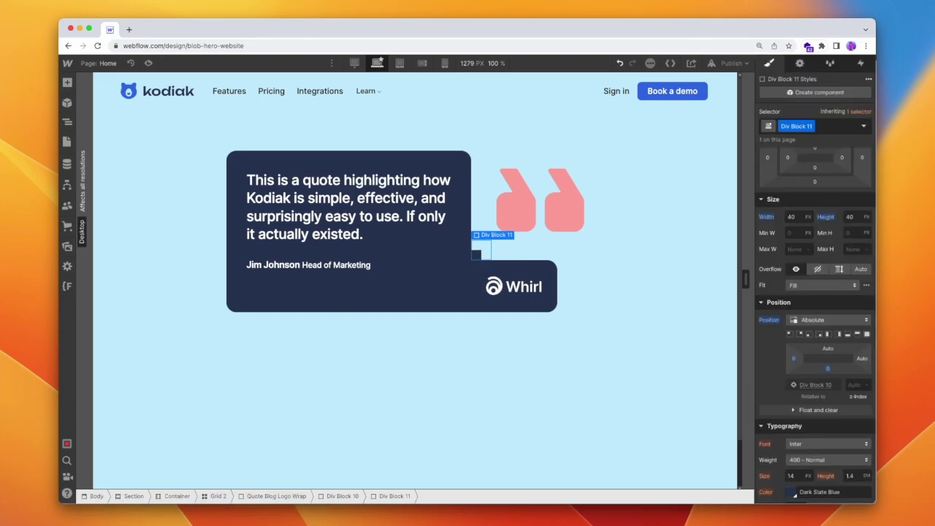
# - Set the border radius of the inner div block to 40 px
pyautogui.scroll(-10, 831, 360)
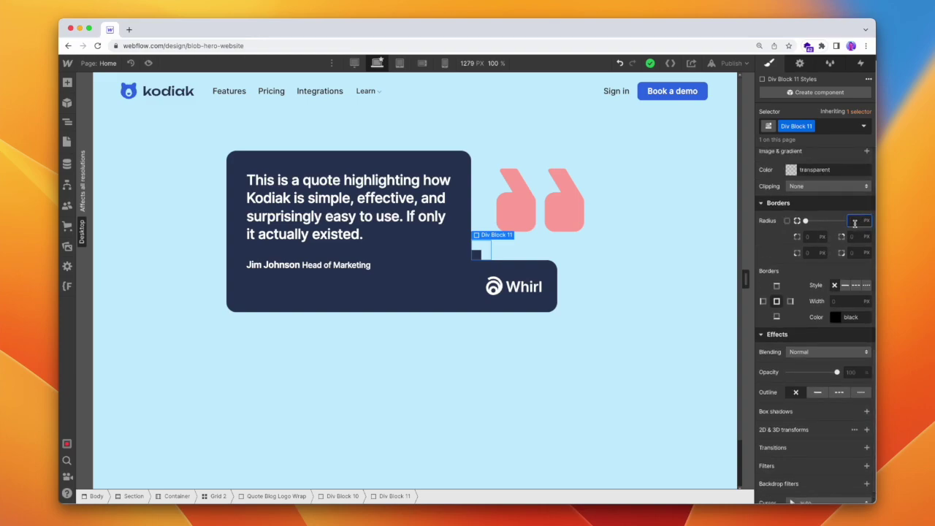
pyautogui.write('0')
pyautogui.scroll(1, 855, 226)
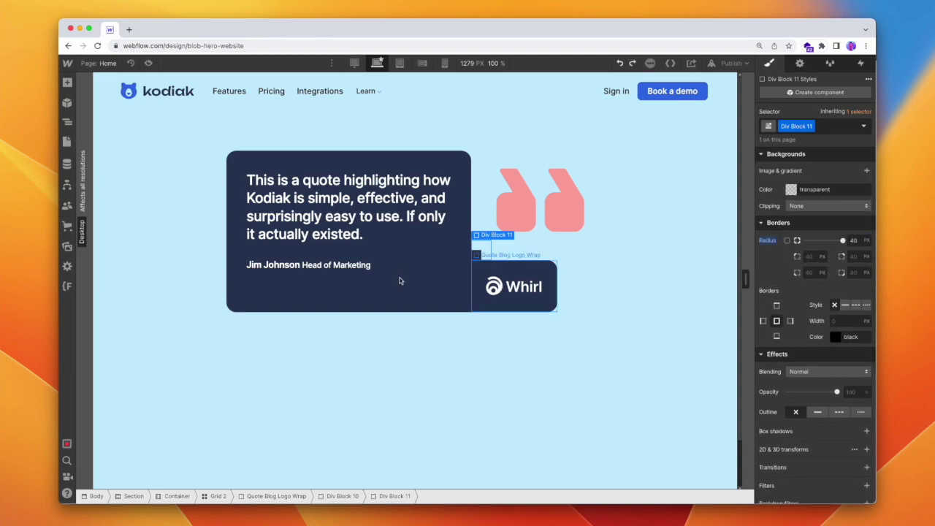
# - Fill the background of the inner div block with the light blue swatch that matches the page background
pyautogui.click(793, 189)
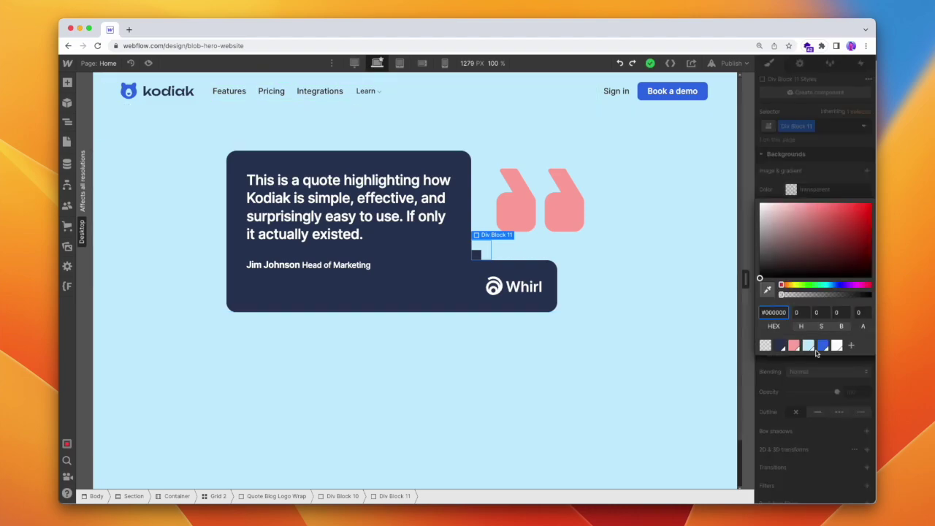
pyautogui.click(808, 346)
pyautogui.click(649, 297)
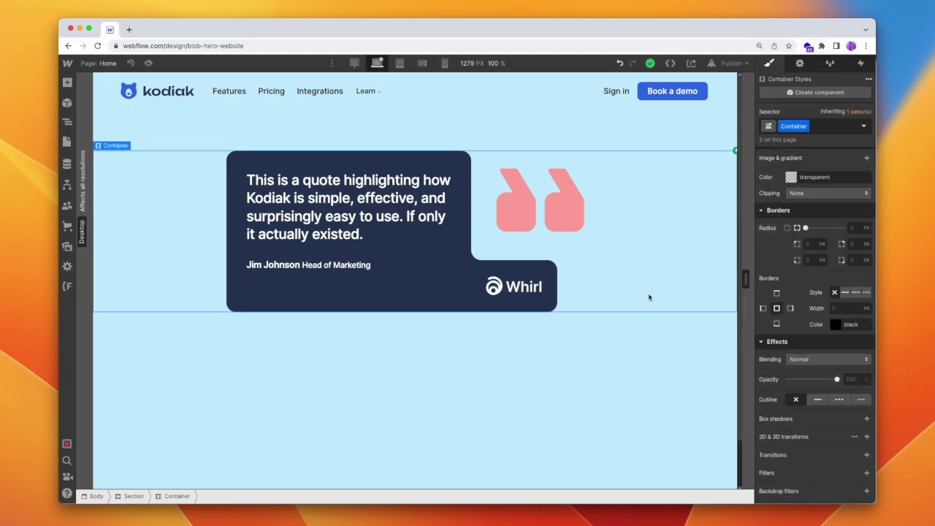
# - Switch to Figma and examine the homepage design with the blob-shaped laptop image around its text box
pyautogui.click(564, 276)
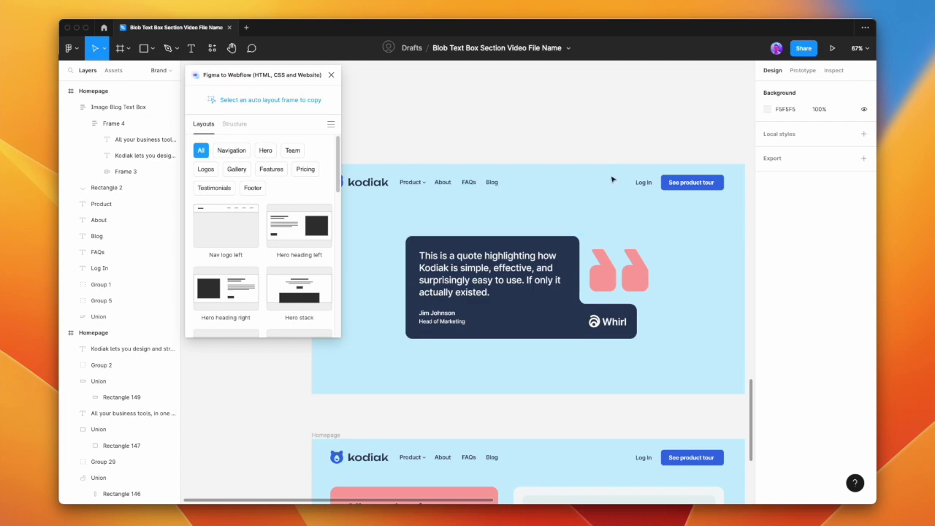
pyautogui.scroll(-5, 561, 316)
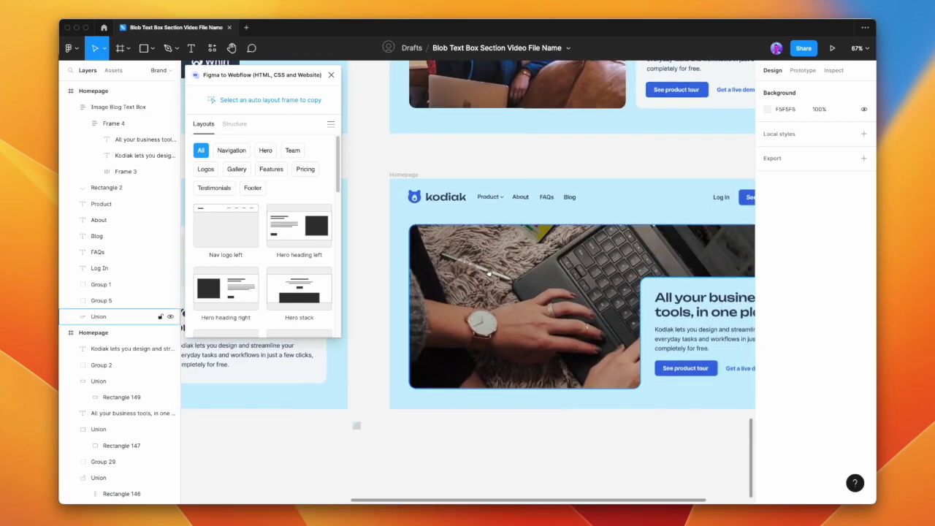
pyautogui.hscroll(3, 488, 273)
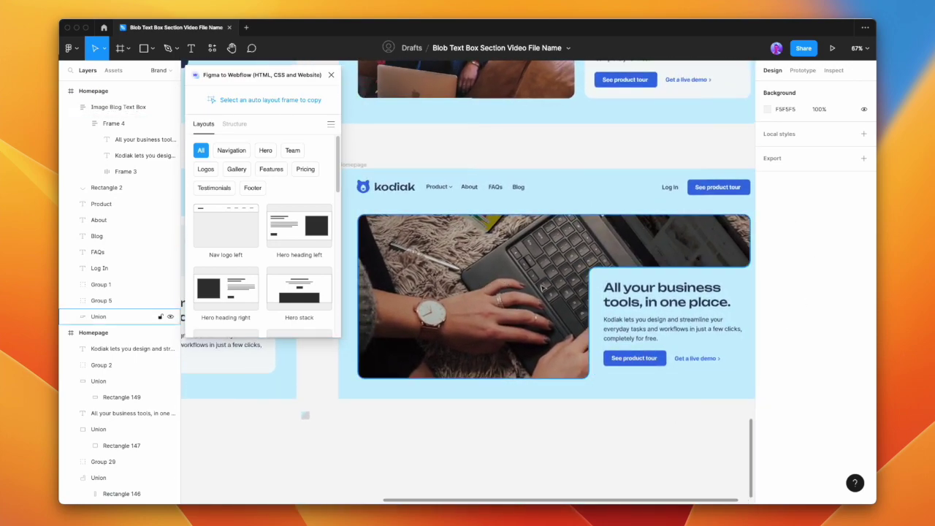
pyautogui.hscroll(1, 599, 277)
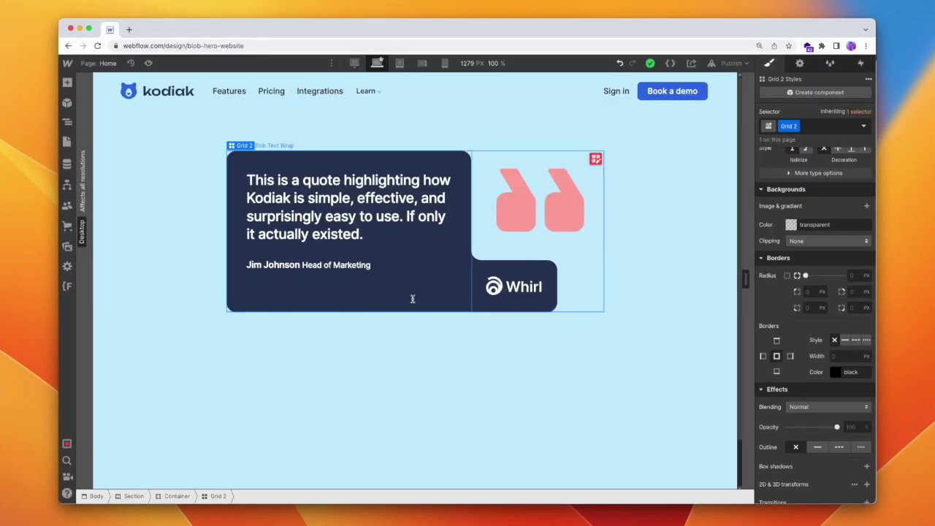
# - Return to Webflow and add a grid to the empty container below the quote section
pyautogui.scroll(-3, 411, 298)
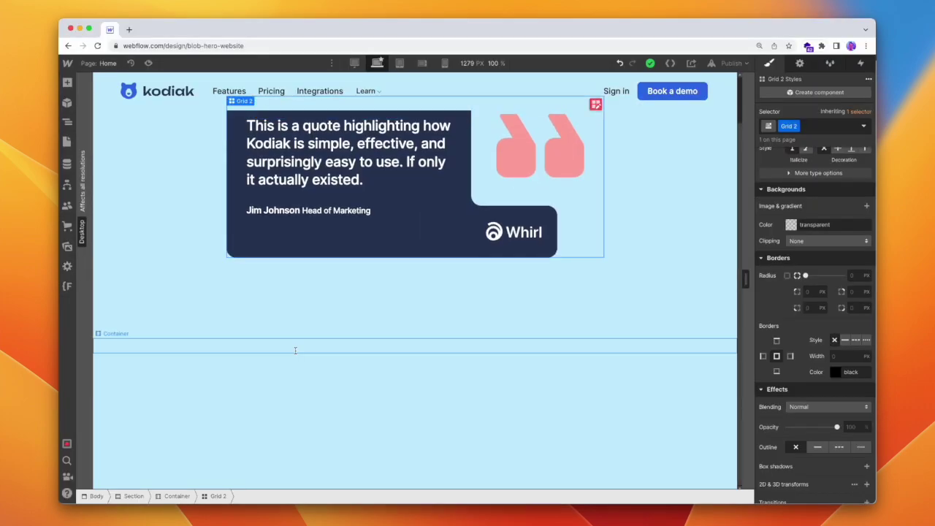
pyautogui.click(294, 349)
pyautogui.click(68, 83)
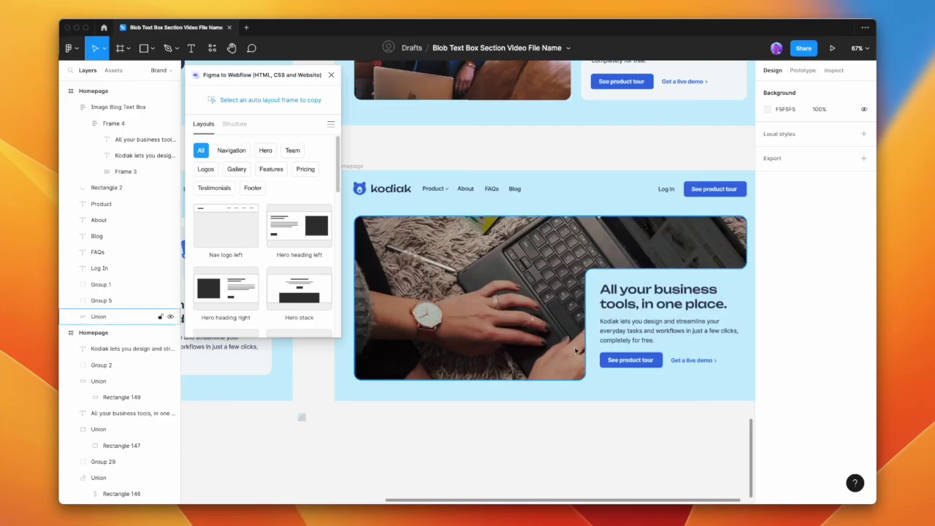
# - In Figma, draw three rectangles over the image hero, marking the tall image area, the upper image strip and the text box
pyautogui.press('r')
pyautogui.moveTo(355, 218); pyautogui.dragTo(585, 380)
pyautogui.moveTo(596, 219)
pyautogui.mouseDown()
pyautogui.moveTo(720, 261)
pyautogui.moveTo(660, 265)
pyautogui.moveTo(676, 268)
pyautogui.mouseUp()
pyautogui.press('r')
pyautogui.moveTo(680, 377); pyautogui.dragTo(529, 275)
# - Delete the three rectangles drawn over the image hero
pyautogui.hscroll(-3, 561, 278)
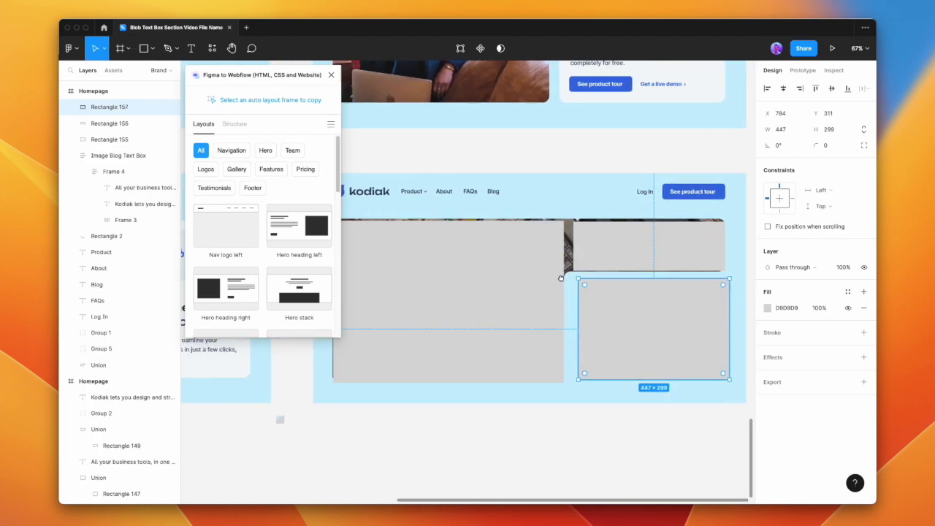
pyautogui.keyDown('shift'); pyautogui.click(658, 244); pyautogui.keyUp('shift')
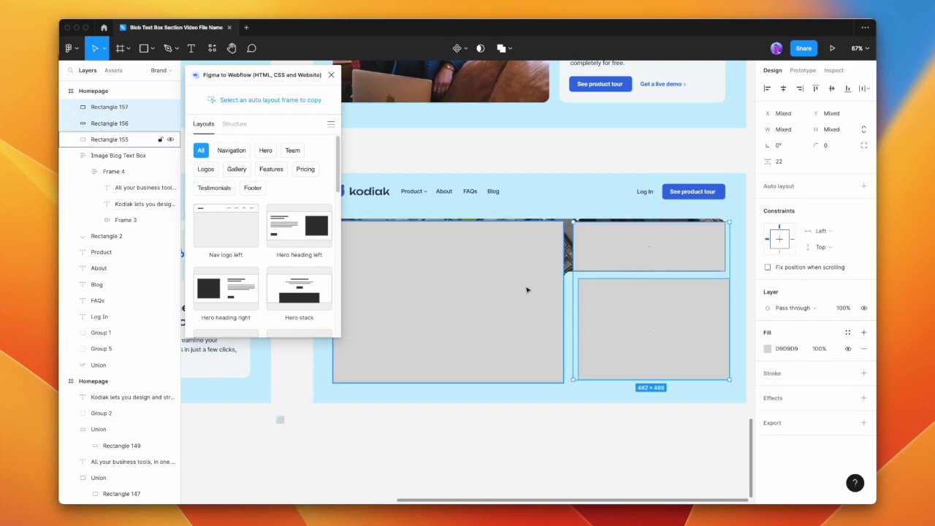
pyautogui.keyDown('shift'); pyautogui.click(525, 290); pyautogui.keyUp('shift')
pyautogui.press('Delete')
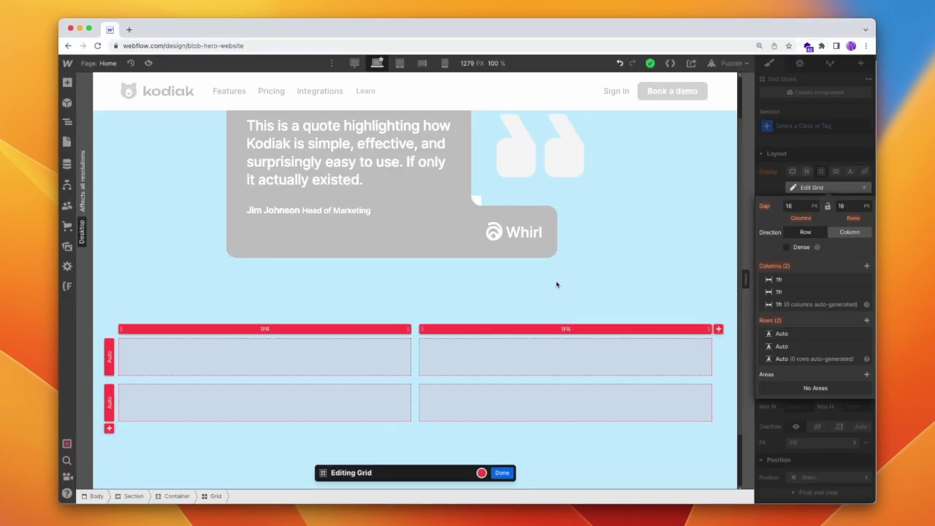
# - Switch back to Webflow and set the new grid's column and row gaps to 20 px
pyautogui.click(801, 207)
pyautogui.write('20')
pyautogui.click(843, 207)
pyautogui.write('20')
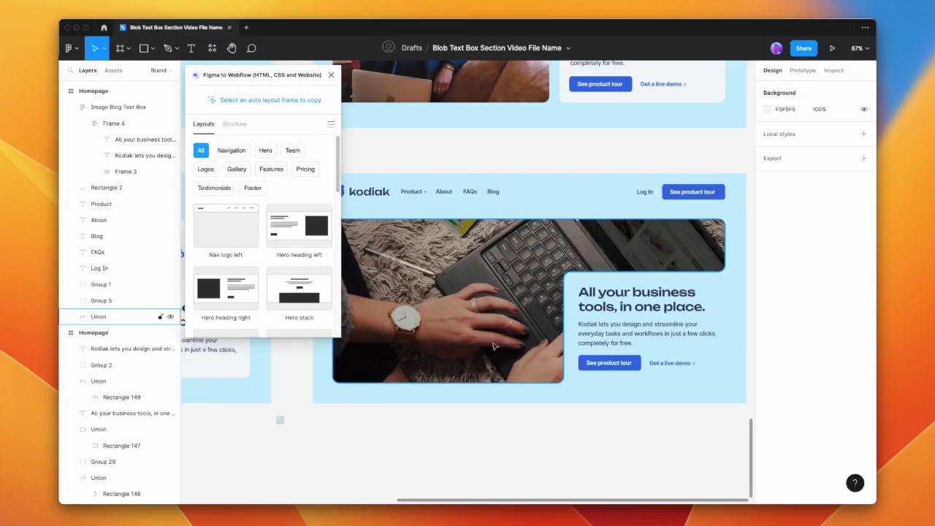
# - Switch to Figma and inspect the blob-shaped image and the text box cut into its lower corner
pyautogui.click(511, 337)
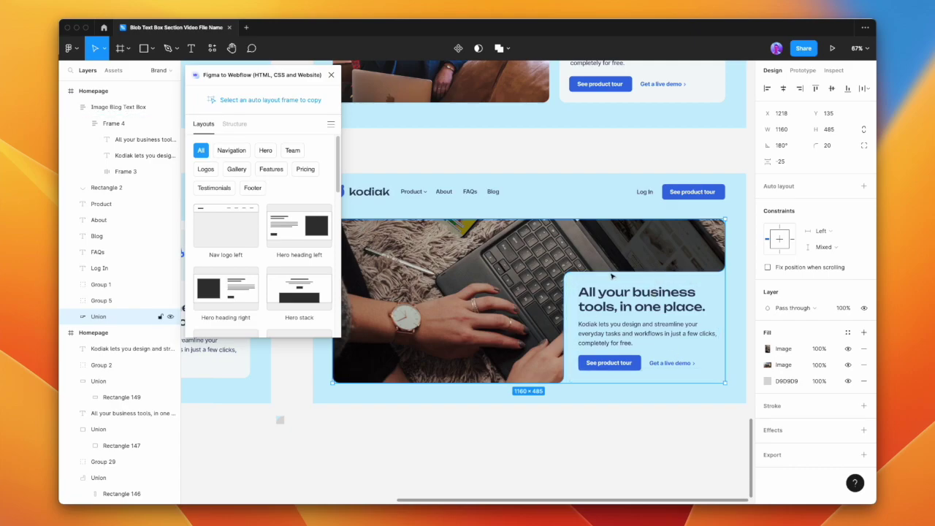
pyautogui.click(650, 314)
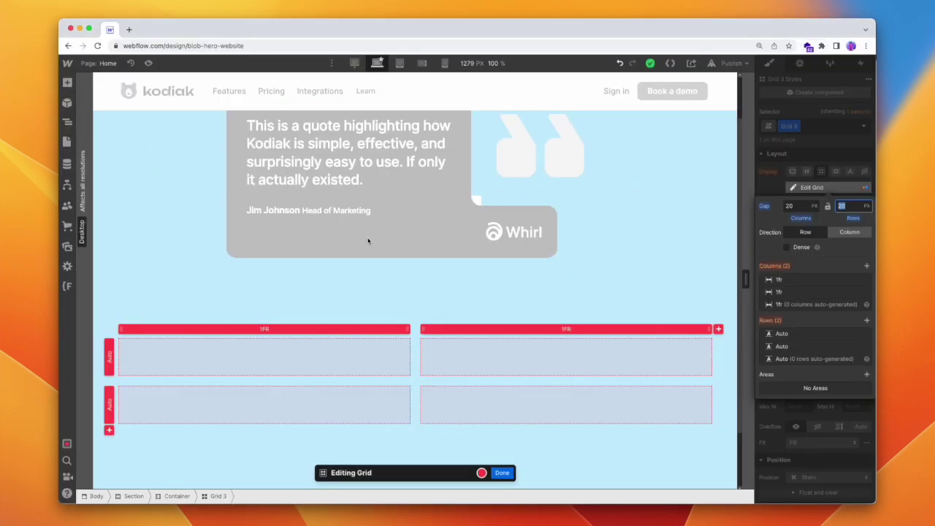
# - Return to Webflow and set the position of Grid 3 to Relative
pyautogui.click(368, 241)
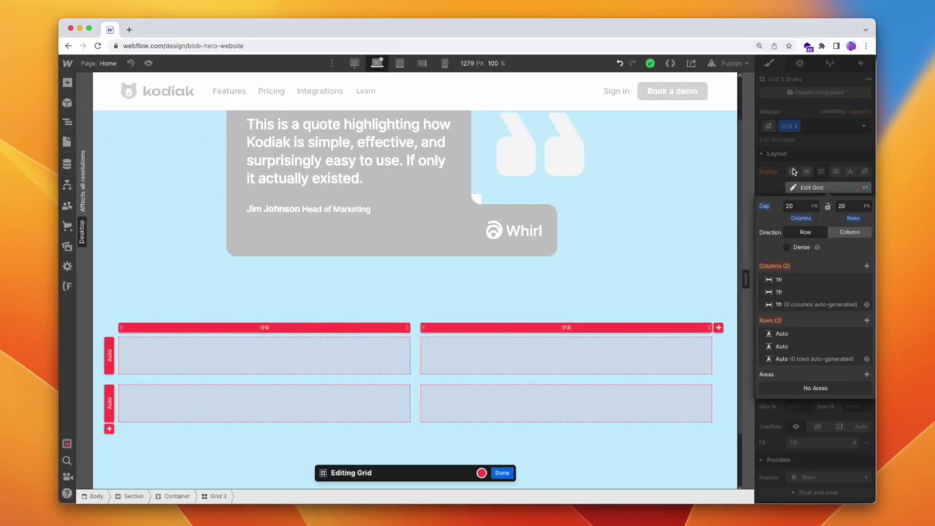
pyautogui.click(820, 394)
pyautogui.click(803, 406)
pyautogui.scroll(-2, 811, 365)
# - Place the laptop image Rectangle 152.webp from the site assets into Grid 3
pyautogui.click(67, 82)
pyautogui.scroll(-10, 147, 255)
pyautogui.click(67, 246)
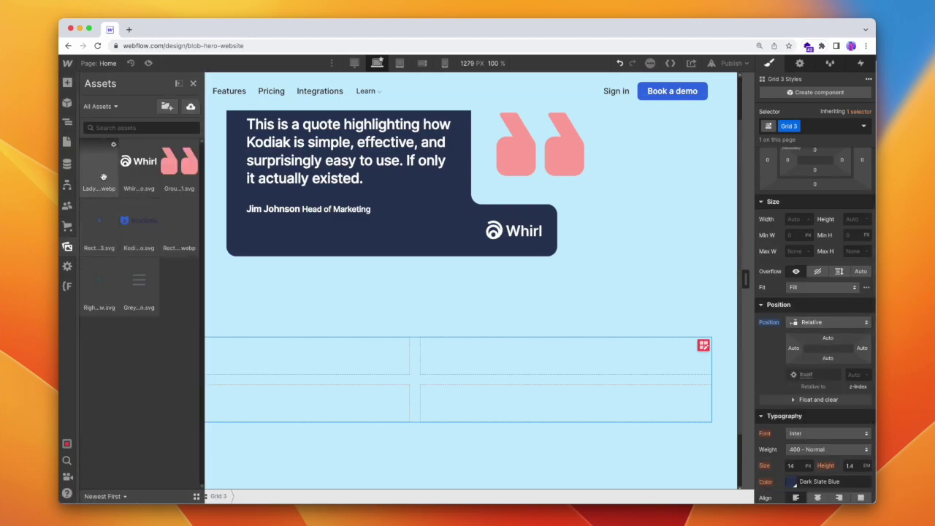
pyautogui.moveTo(177, 224); pyautogui.dragTo(284, 386)
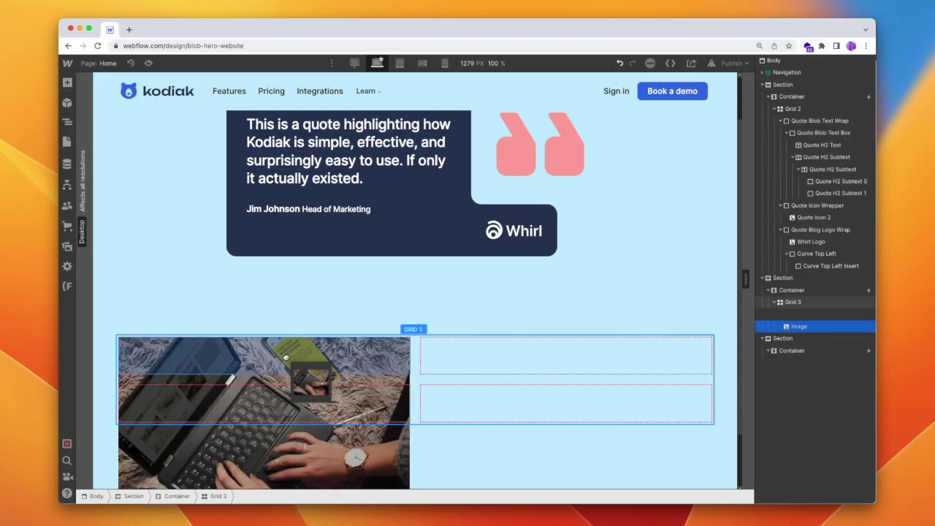
# - Position the image absolutely within Grid 3 with 0% offsets on all four sides and a z-index of 1
pyautogui.click(805, 359)
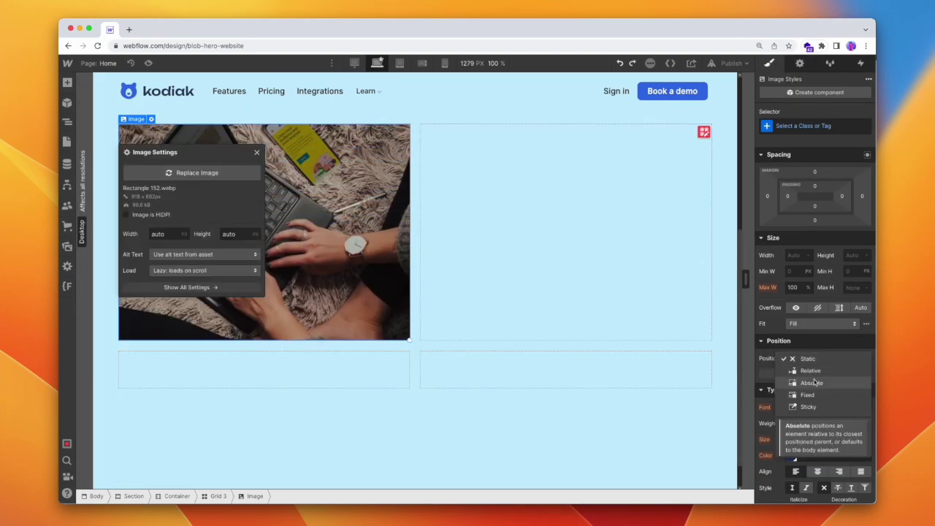
pyautogui.click(808, 383)
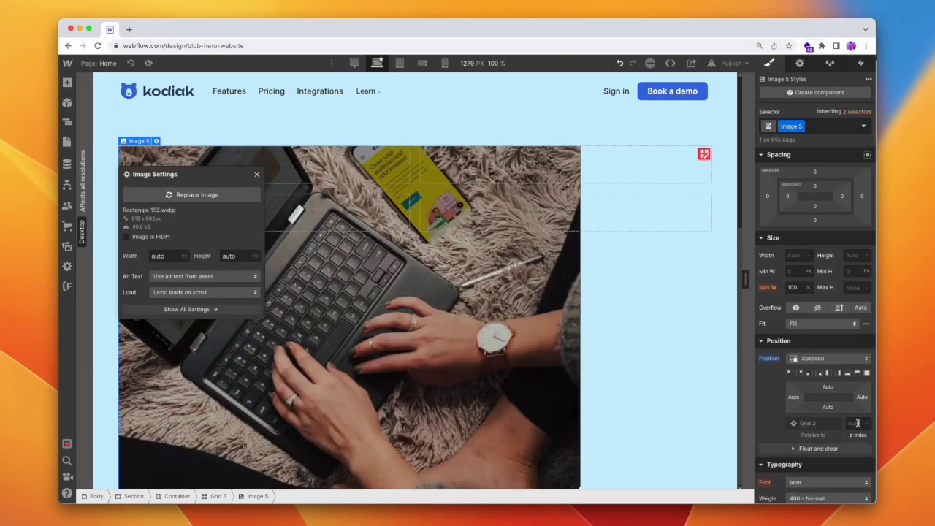
pyautogui.click(867, 372)
# - Set the image's width and height to 100% and its fit to Cover
pyautogui.click(793, 255)
pyautogui.write('100')
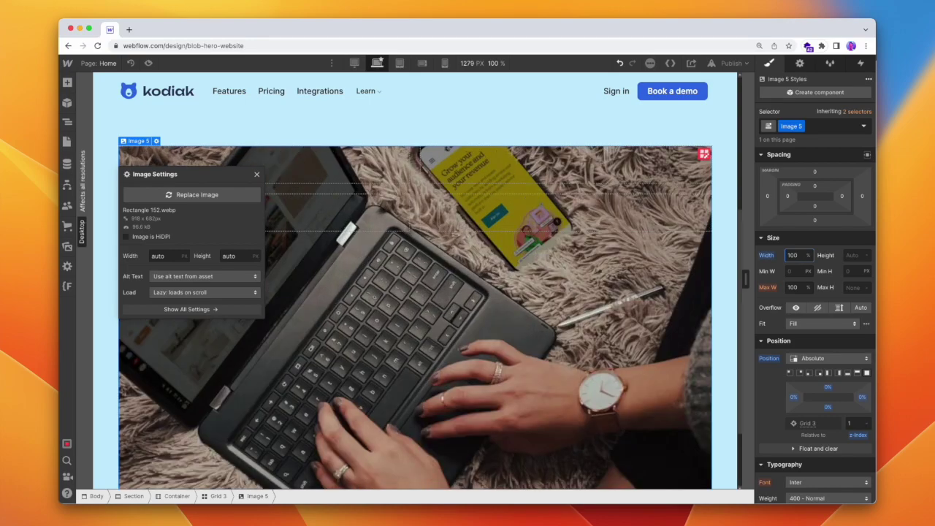
pyautogui.click(854, 255)
pyautogui.press('Return')
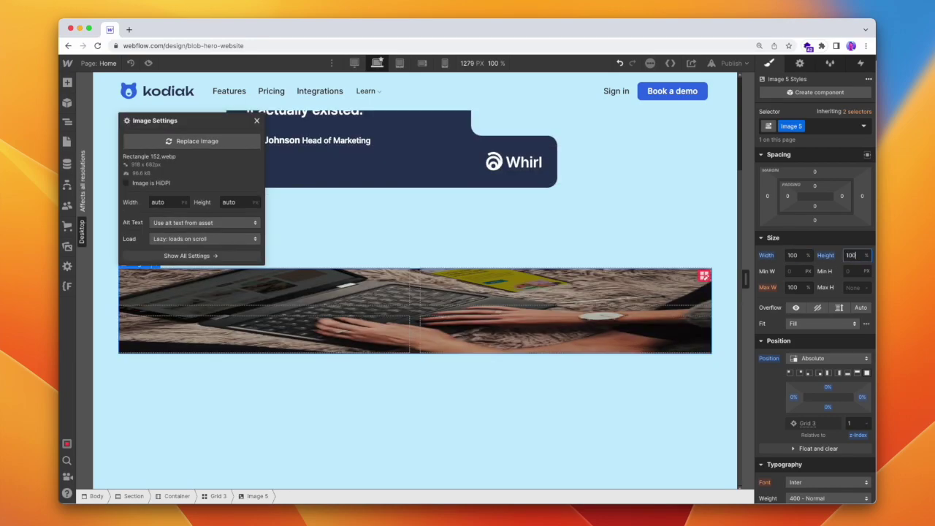
pyautogui.click(798, 325)
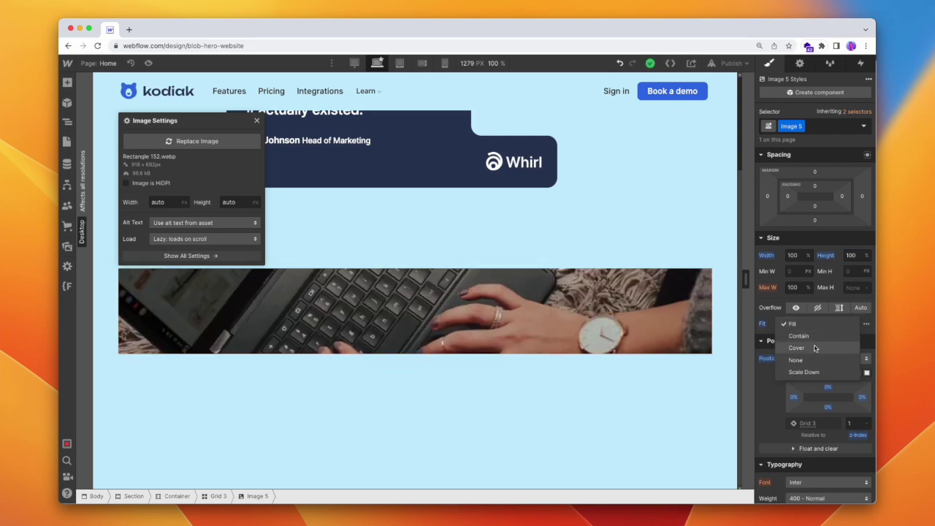
pyautogui.click(814, 347)
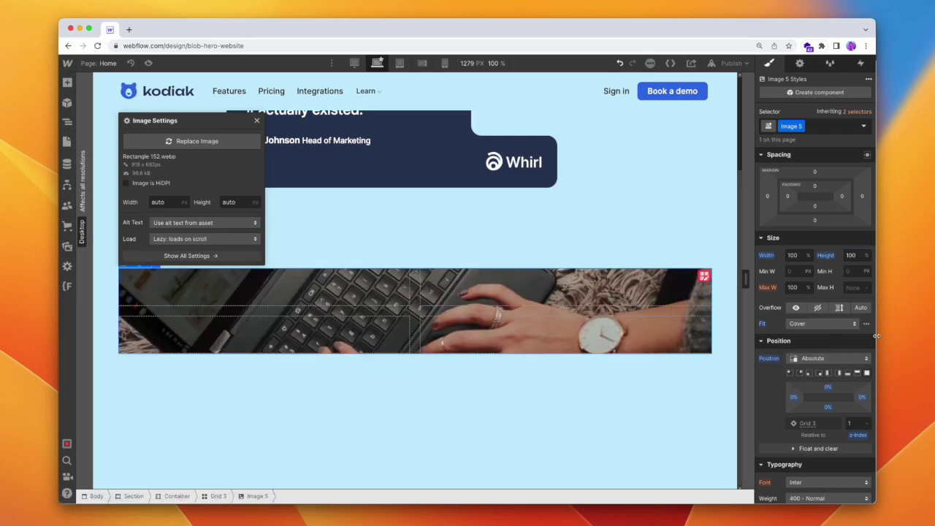
# - Round the corners of the image with a border radius
pyautogui.scroll(-8, 807, 333)
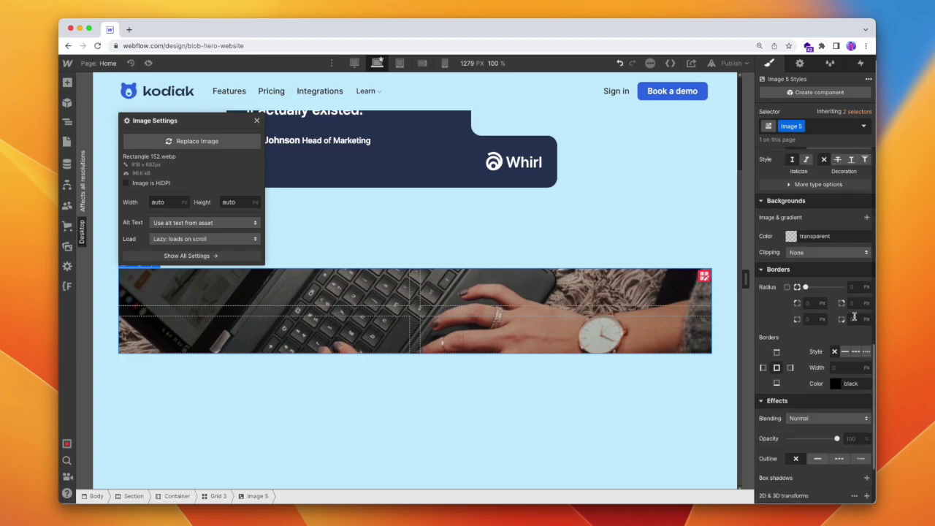
pyautogui.press('Return')
pyautogui.click(723, 304)
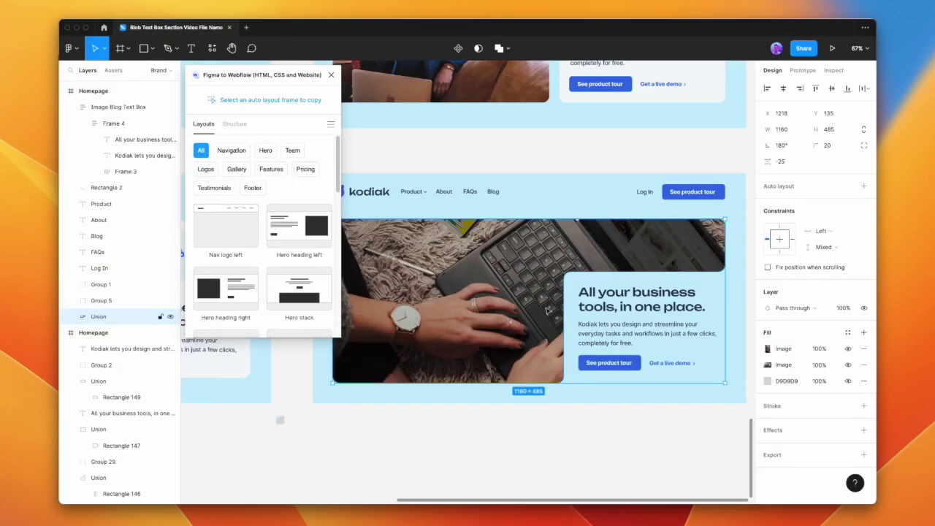
# - Copy the Image Blog Text Box frame from Figma with the Figma to Webflow plugin and paste it into Grid 3 in Webflow
pyautogui.click(595, 284)
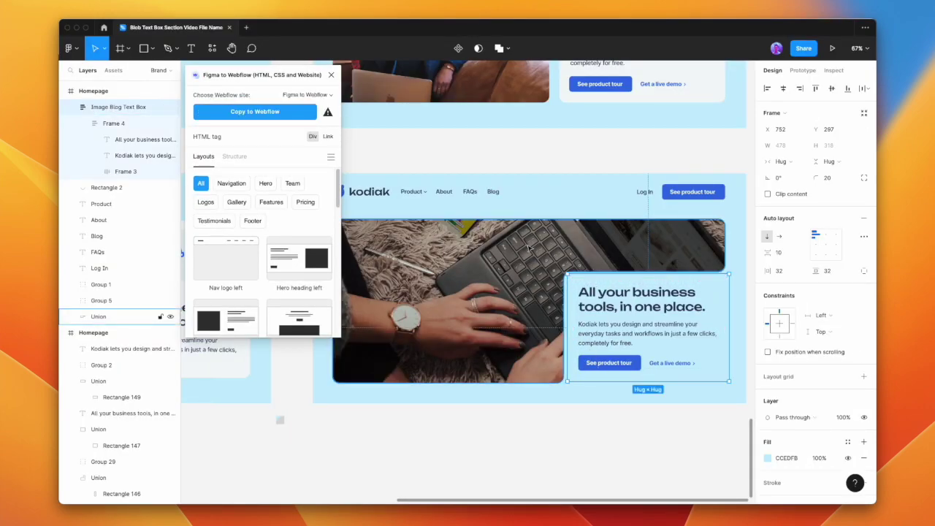
pyautogui.click(233, 112)
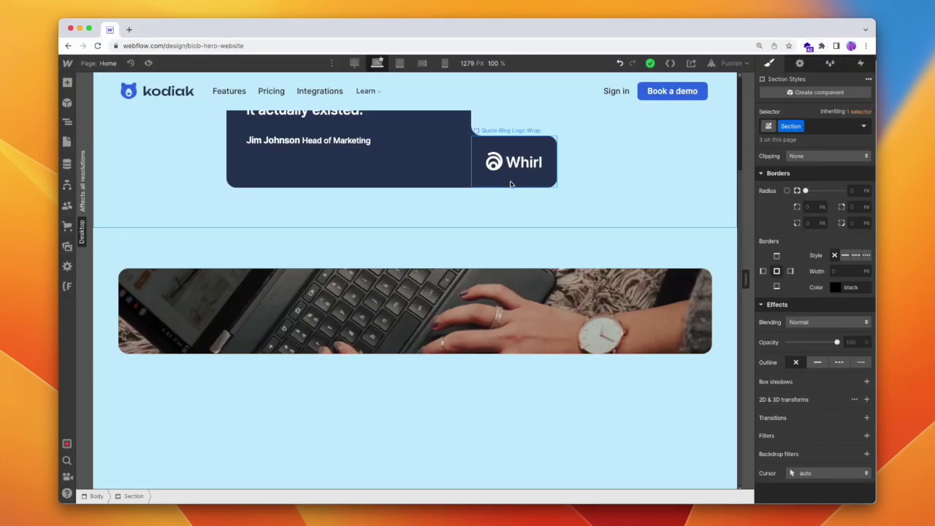
pyautogui.click(261, 296)
pyautogui.click(219, 496)
pyautogui.press('super+v')
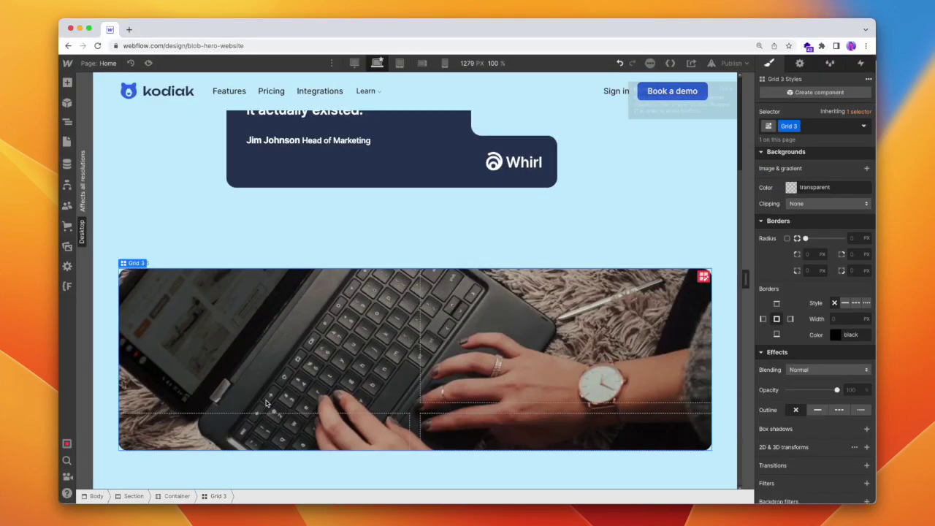
# - Set the pasted Image Blog Text Box to relative position with a z-index of 2
pyautogui.click(67, 122)
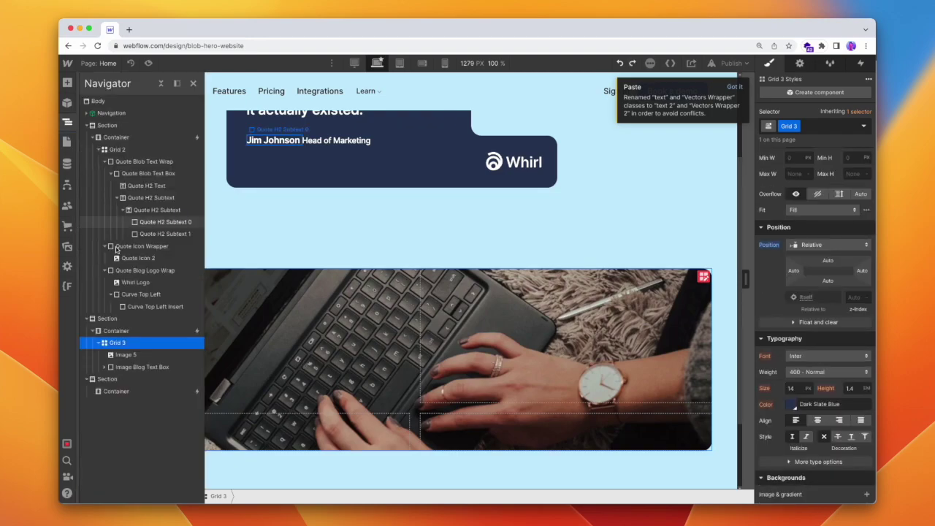
pyautogui.click(142, 366)
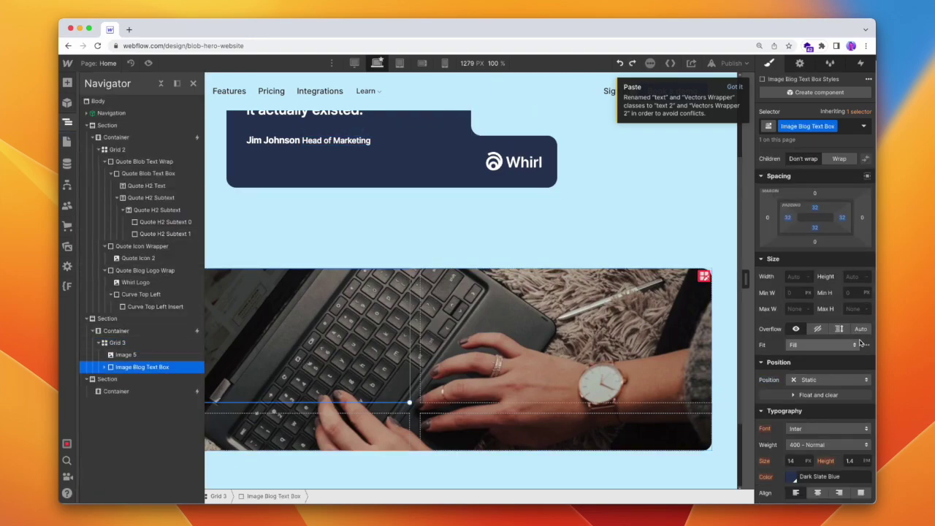
pyautogui.click(801, 380)
pyautogui.click(807, 393)
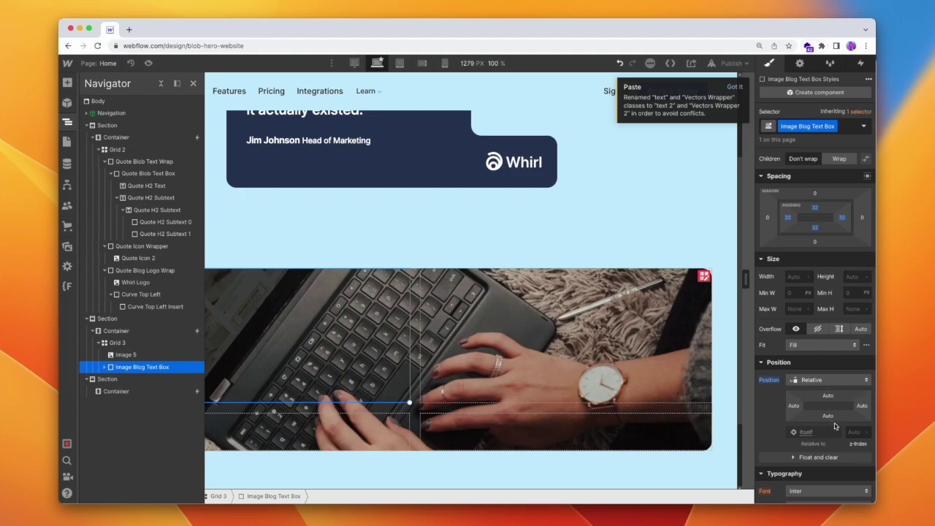
pyautogui.click(856, 432)
pyautogui.write('1')
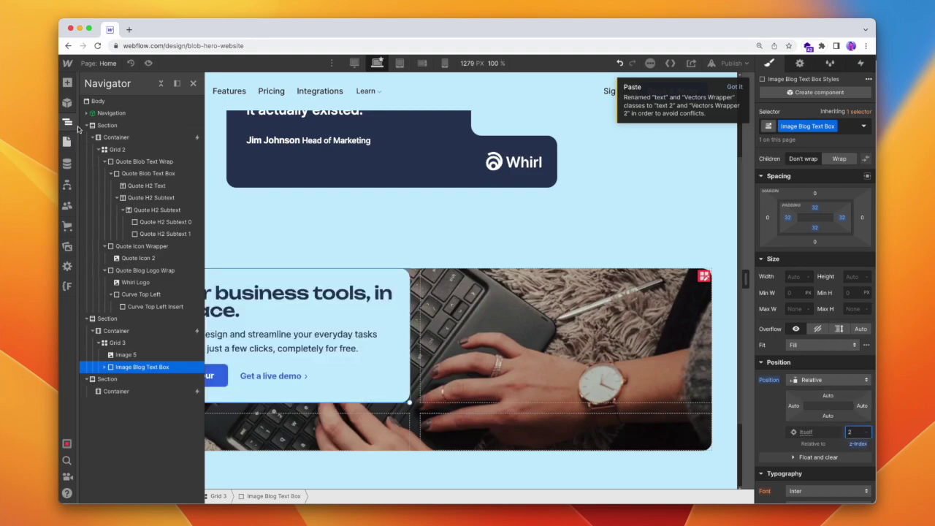
pyautogui.click(66, 122)
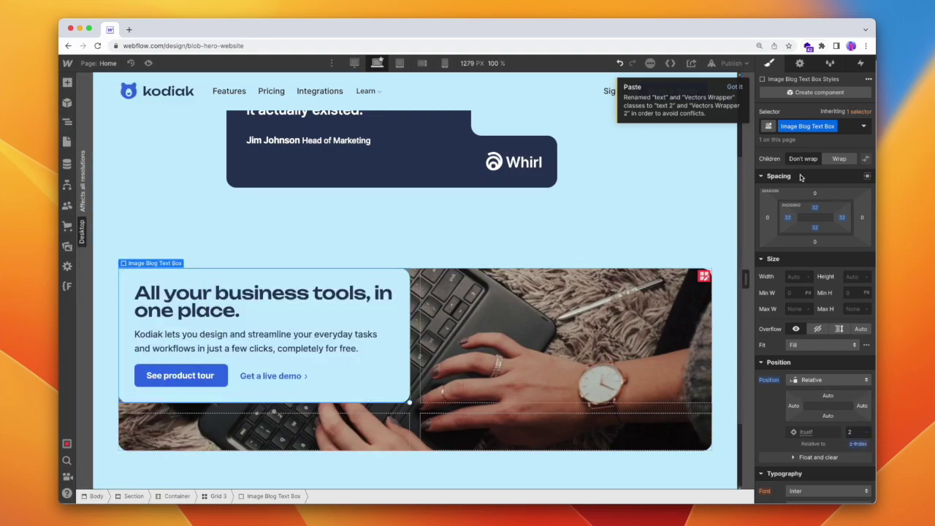
# - Place the Image Blog Text Box manually in the grid with column start 2 and row start 2
pyautogui.scroll(4, 800, 177)
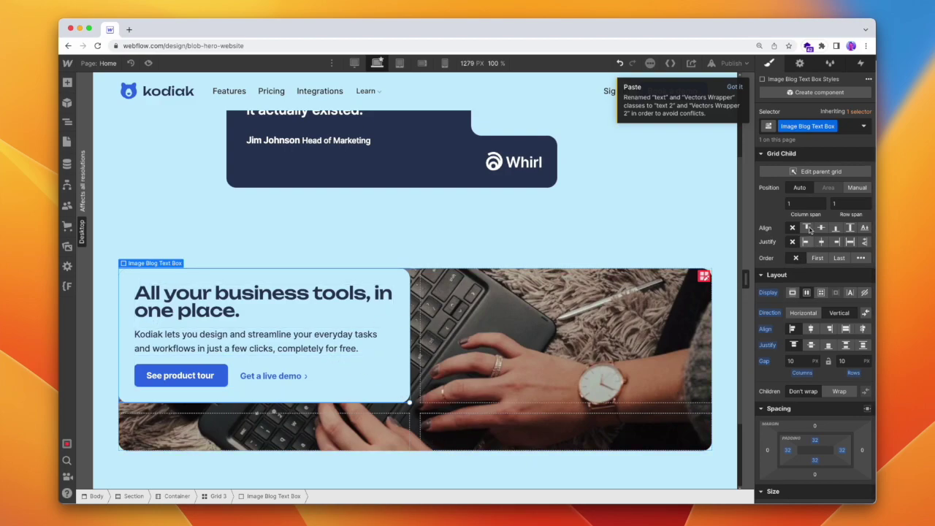
pyautogui.click(856, 188)
pyautogui.click(790, 204)
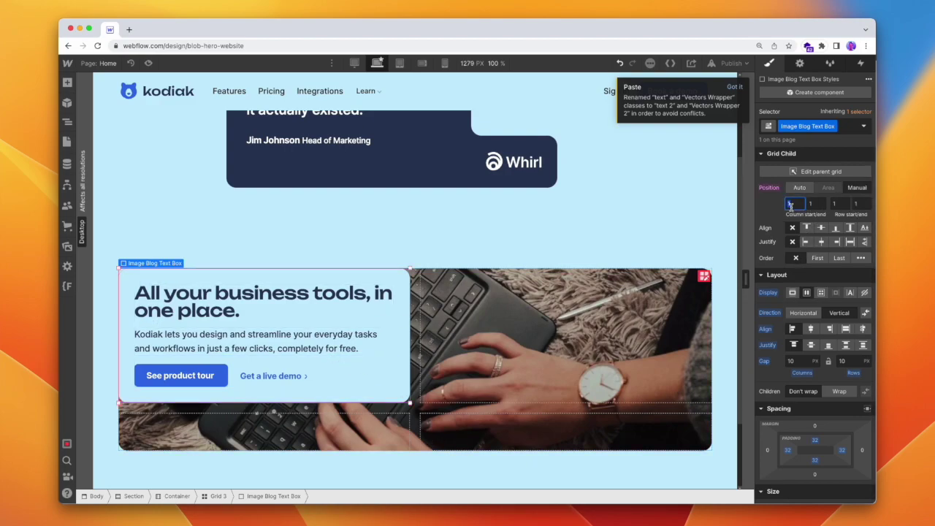
pyautogui.write('2')
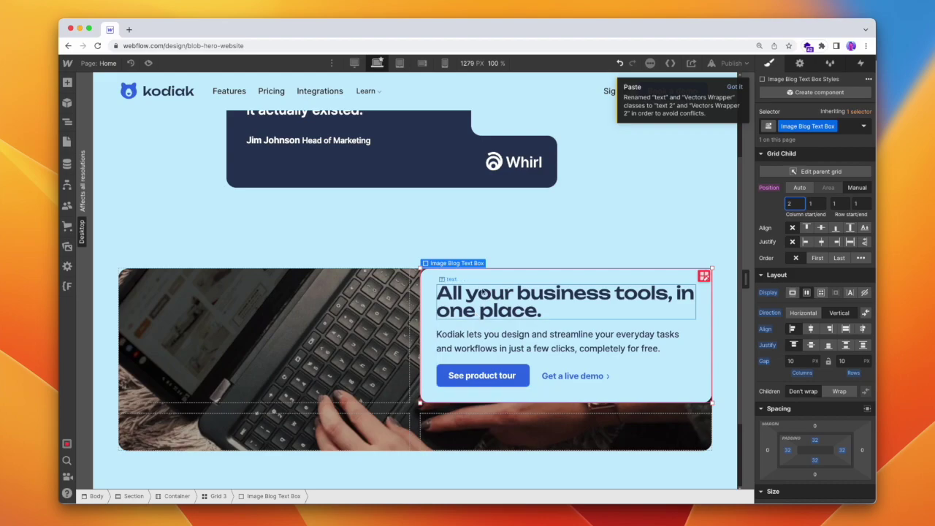
pyautogui.click(840, 204)
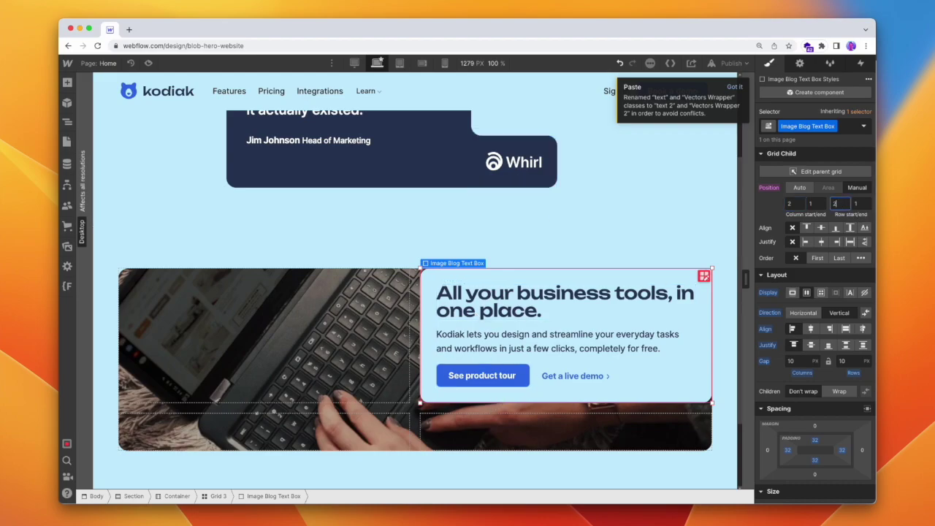
pyautogui.click(564, 236)
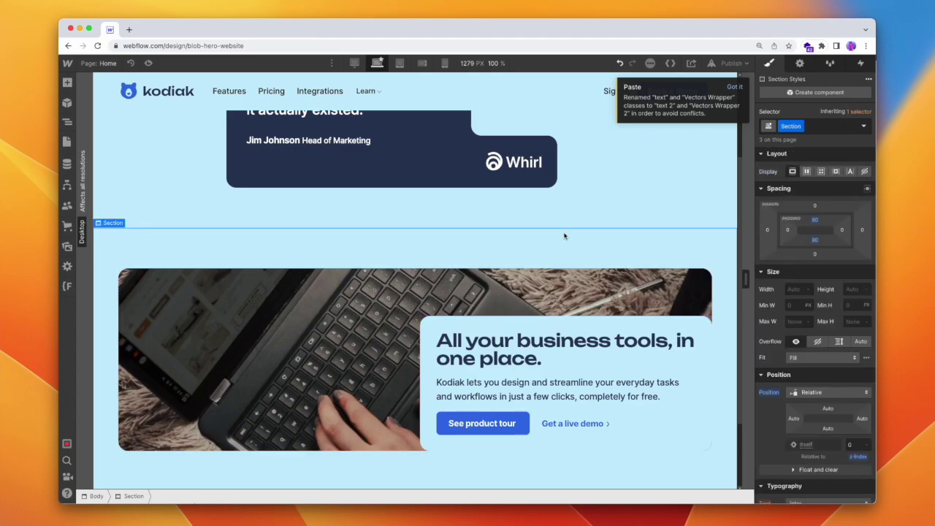
# - Set the Image Blog Text Box's top-right and bottom-left corner radii to 0, keeping the other two at 20 px
pyautogui.click(431, 356)
pyautogui.scroll(-10, 822, 205)
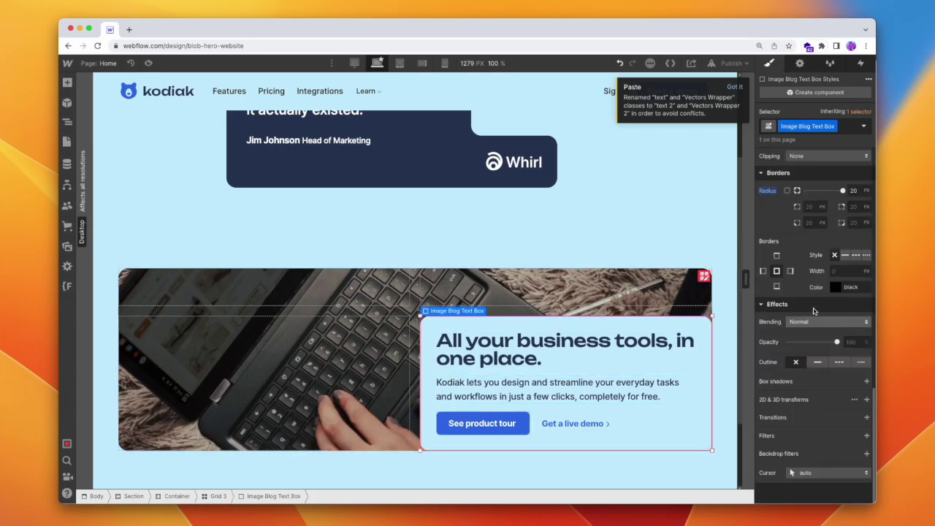
pyautogui.write('0')
pyautogui.click(855, 207)
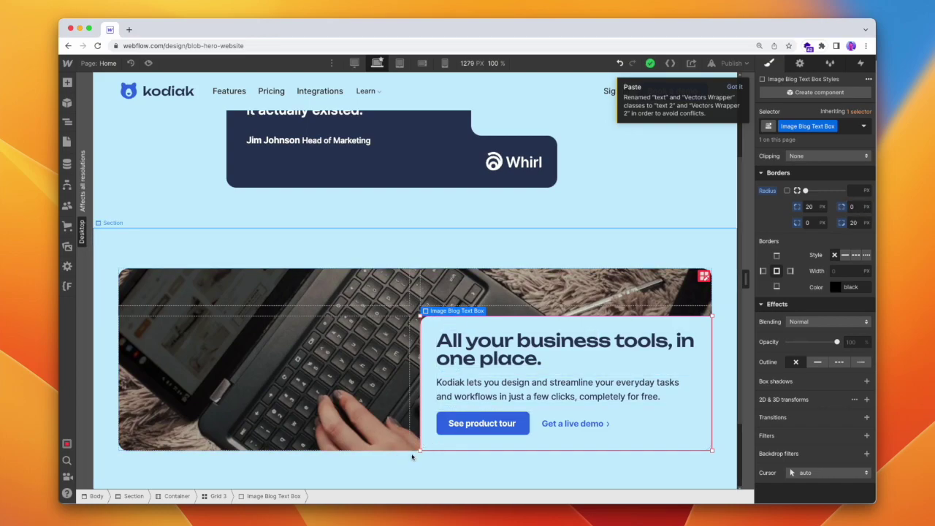
# - Copy the Curve Top Left block from the quote box's logo wrap into the Image Blog Text Box
pyautogui.click(482, 130)
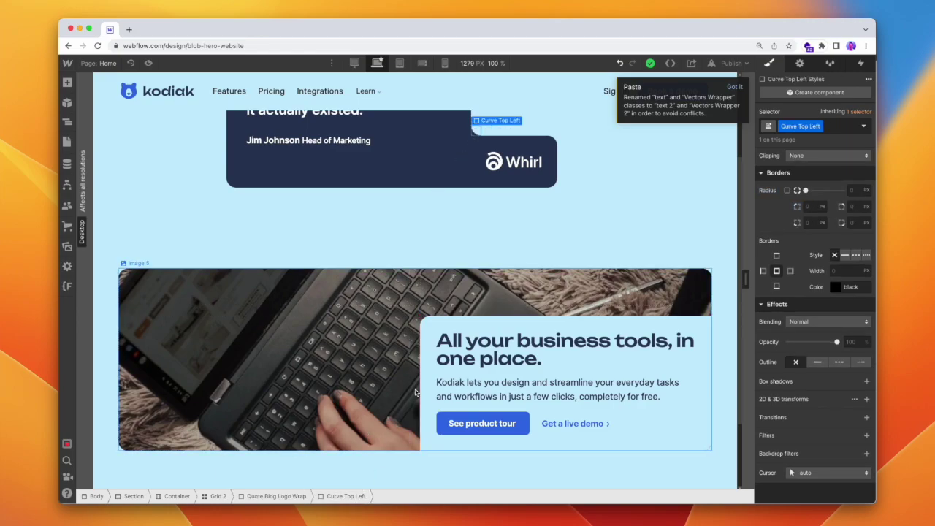
pyautogui.click(432, 320)
pyautogui.click(428, 306)
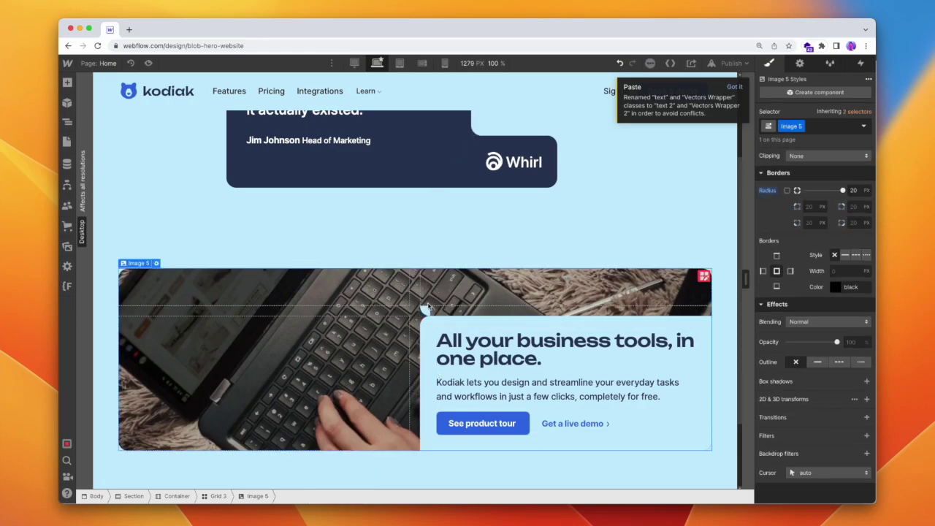
pyautogui.click(426, 306)
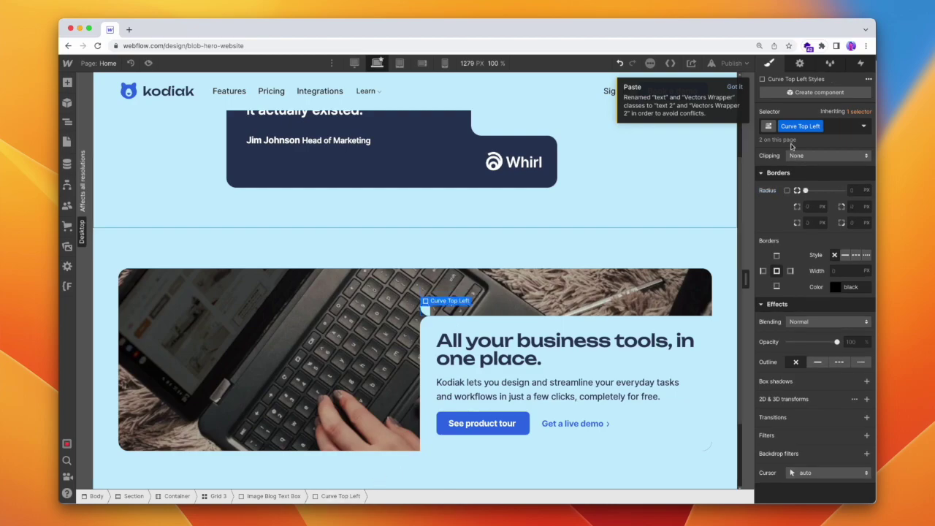
# - Duplicate the copied block's Curve Top Left class and name the duplicate Curve Bottom Left
pyautogui.click(818, 126)
pyautogui.click(792, 153)
pyautogui.write('c')
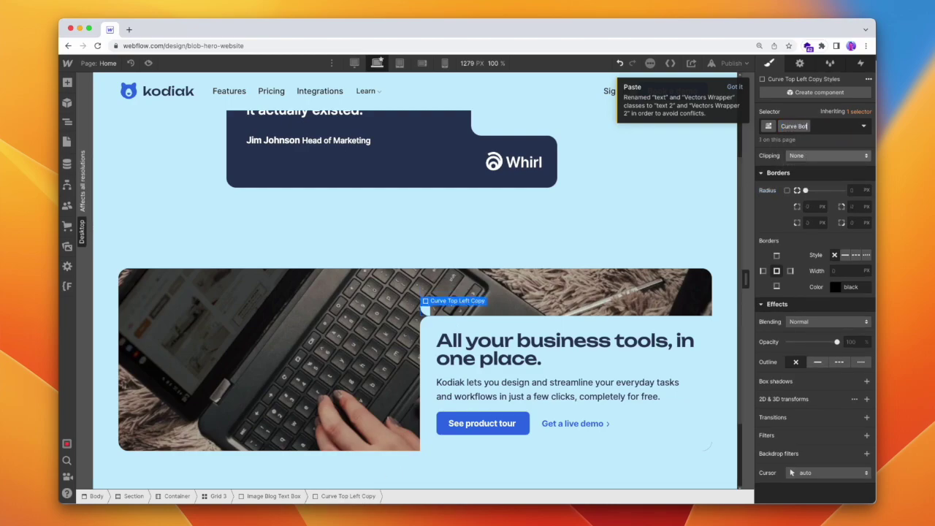
pyautogui.write('urve Bottom Left')
pyautogui.press('Return')
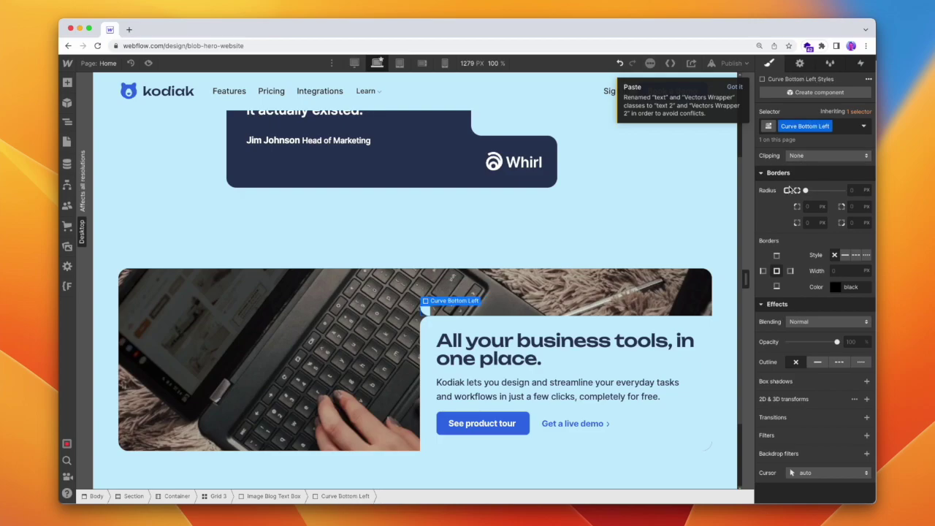
# - Set the Curve Bottom Left block's offsets to top Auto, bottom 0 and left -20 px
pyautogui.scroll(10, 790, 190)
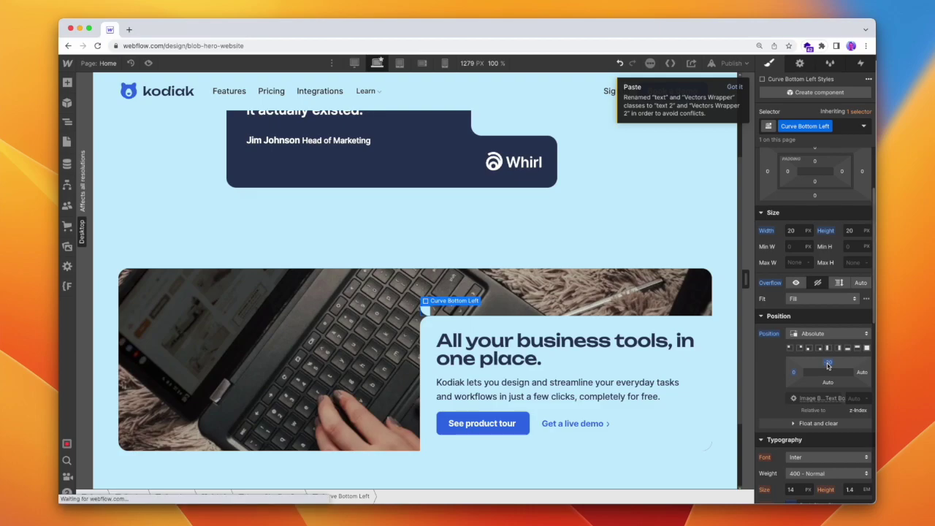
pyautogui.click(827, 383)
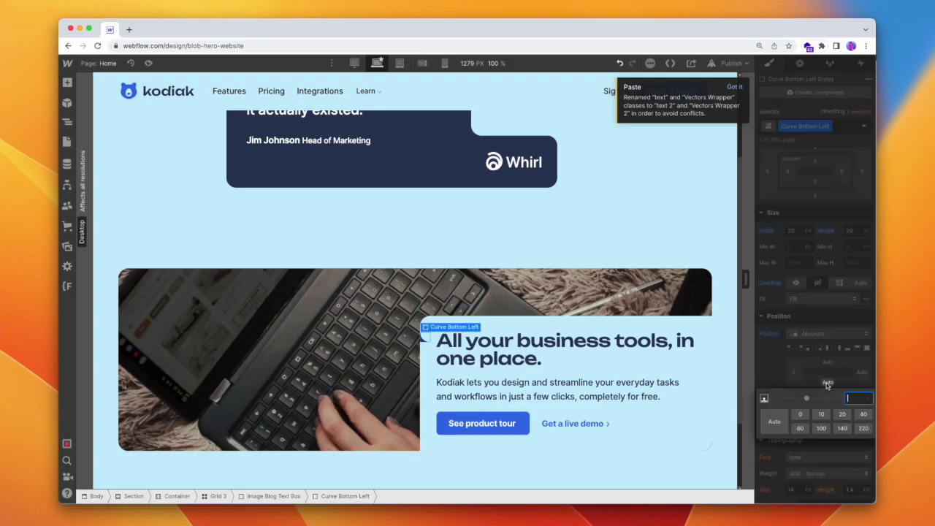
pyautogui.write('0')
pyautogui.press('Return')
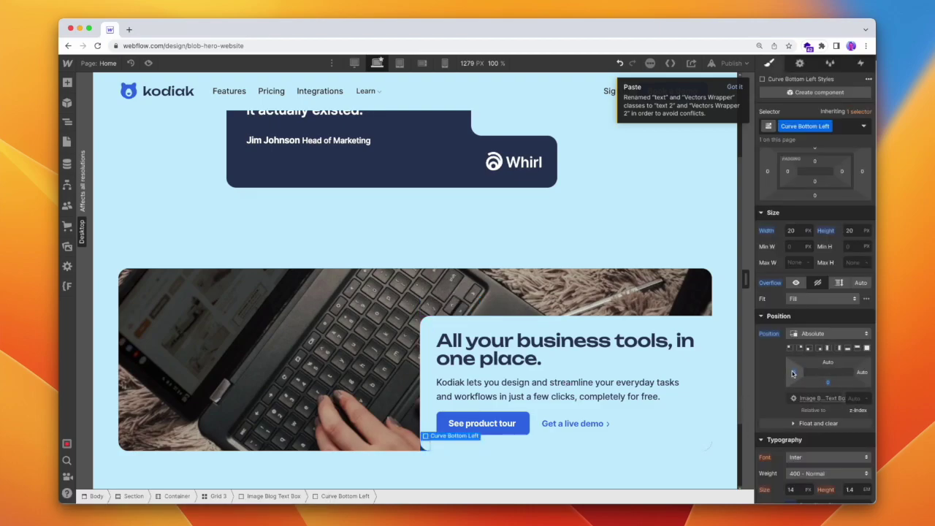
pyautogui.click(792, 373)
pyautogui.write('20')
pyautogui.press('Return')
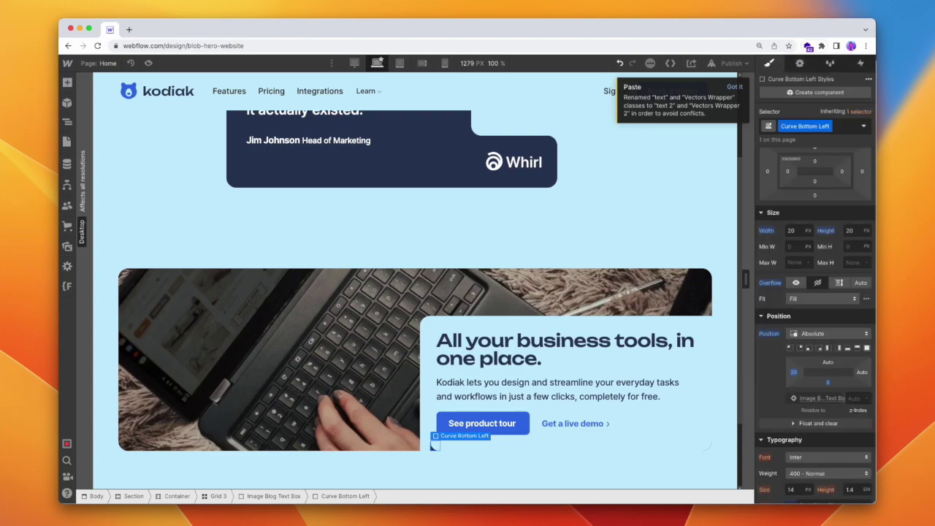
pyautogui.click(793, 372)
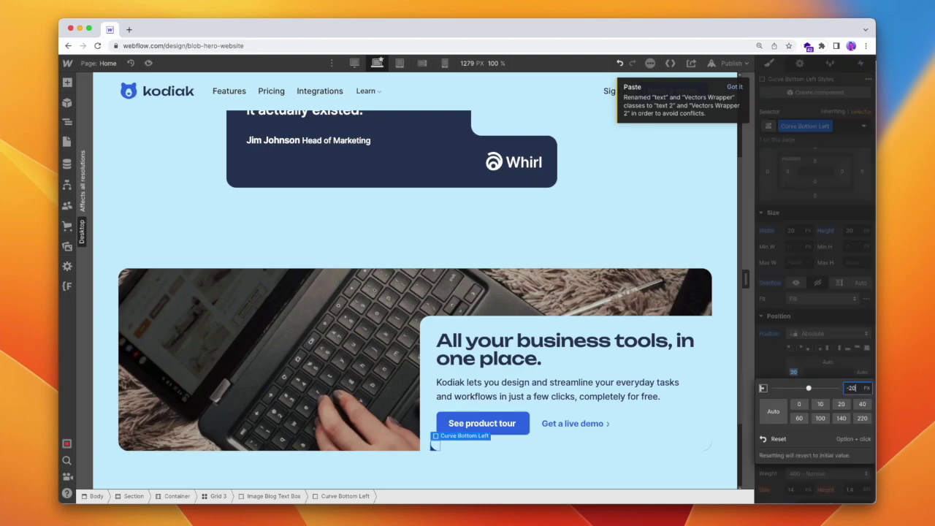
pyautogui.press('Return')
# - Change the Curve Bottom Left block's background color to Light Blue
pyautogui.scroll(-5, 816, 375)
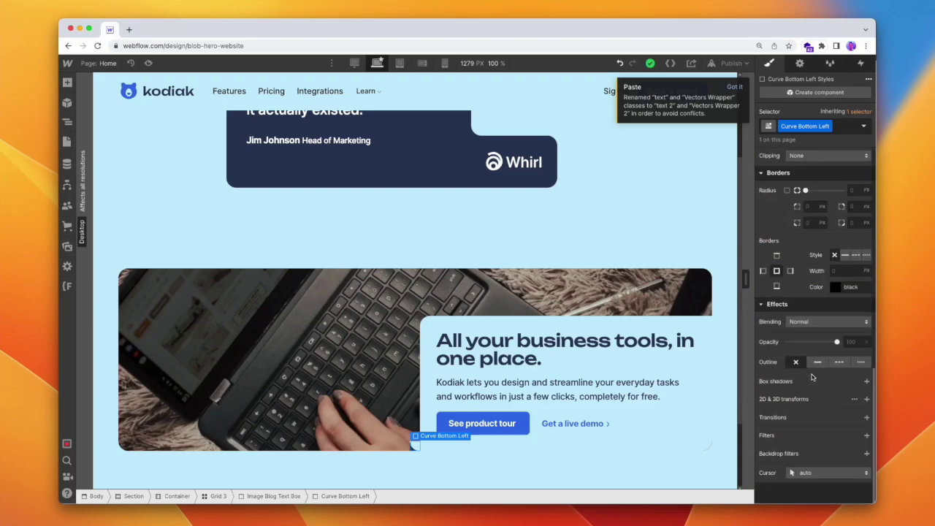
pyautogui.scroll(-5, 772, 307)
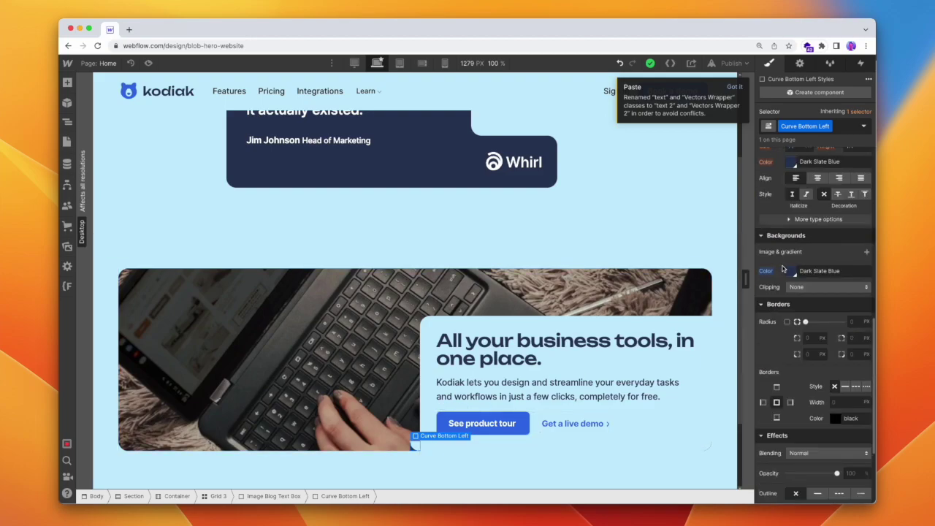
pyautogui.click(793, 271)
pyautogui.click(808, 427)
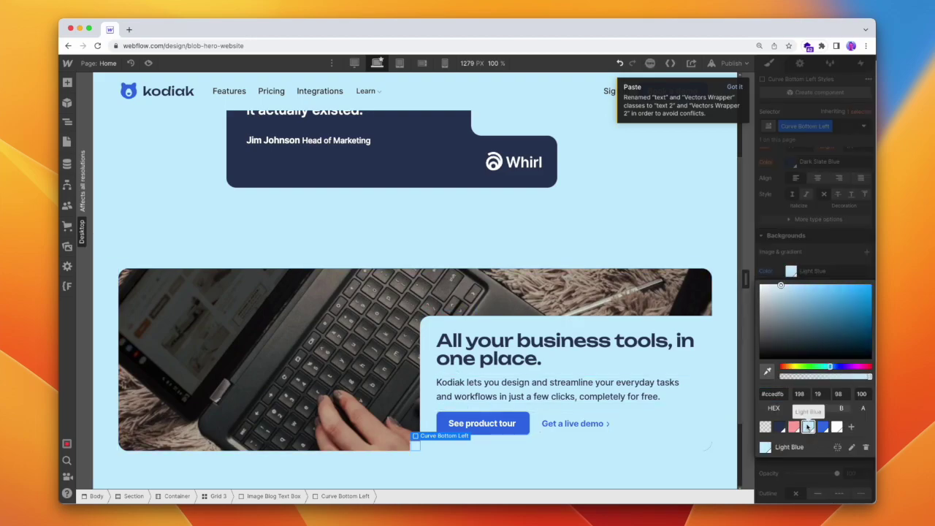
# - Duplicate the class of the Curve Top Left Insert inside Curve Bottom Left and name it Curve Bottom Left Insert
pyautogui.click(414, 446)
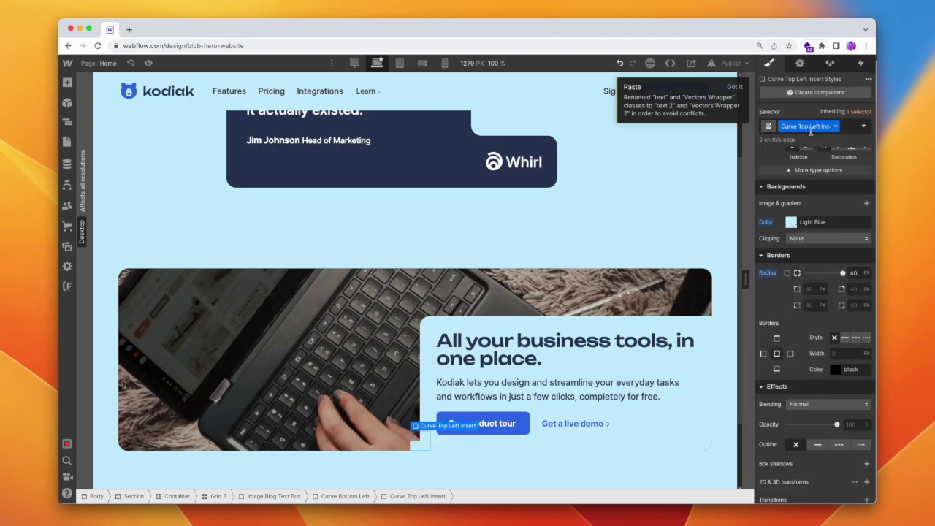
pyautogui.click(834, 126)
pyautogui.click(837, 127)
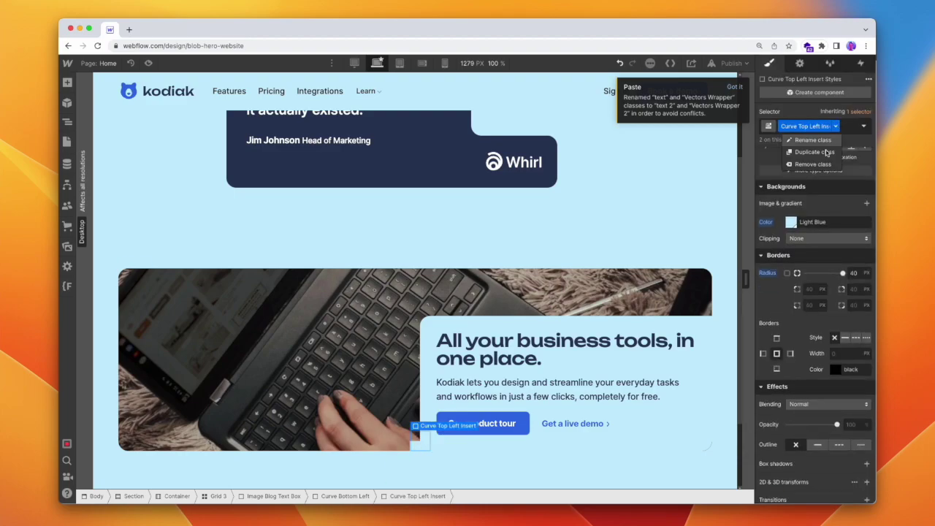
pyautogui.click(820, 151)
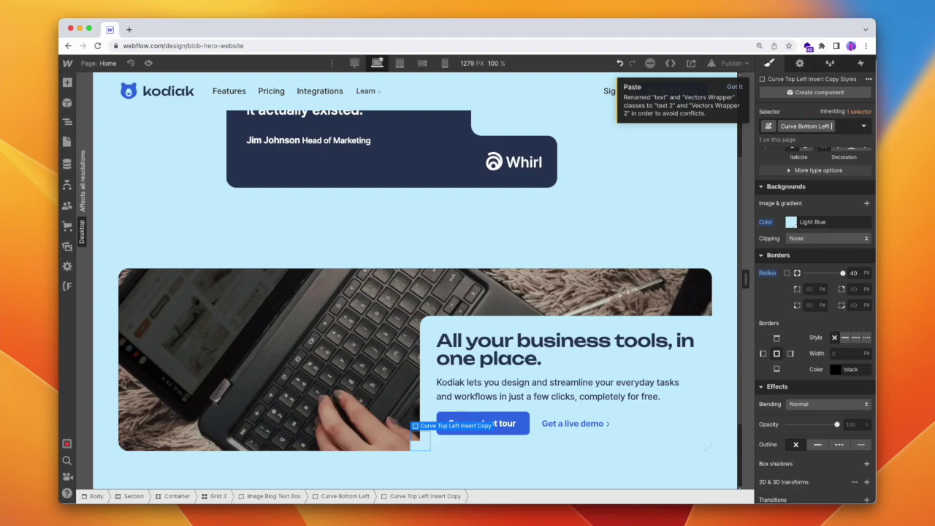
pyautogui.write('Insert')
pyautogui.press('Return')
# - Set the Curve Bottom Left Insert's left offset to Auto and right offset to 0, and its background color to Dark Slate Blue
pyautogui.scroll(5, 794, 190)
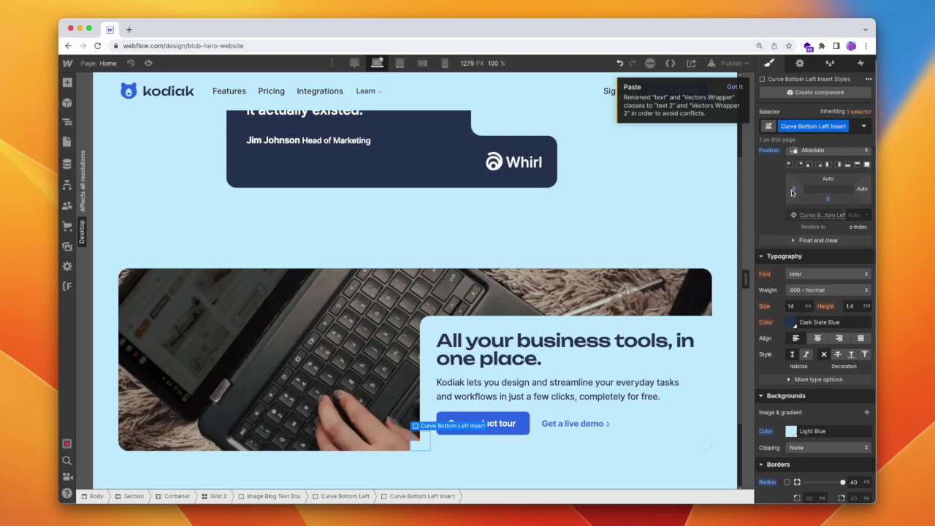
pyautogui.click(862, 189)
pyautogui.press('Return')
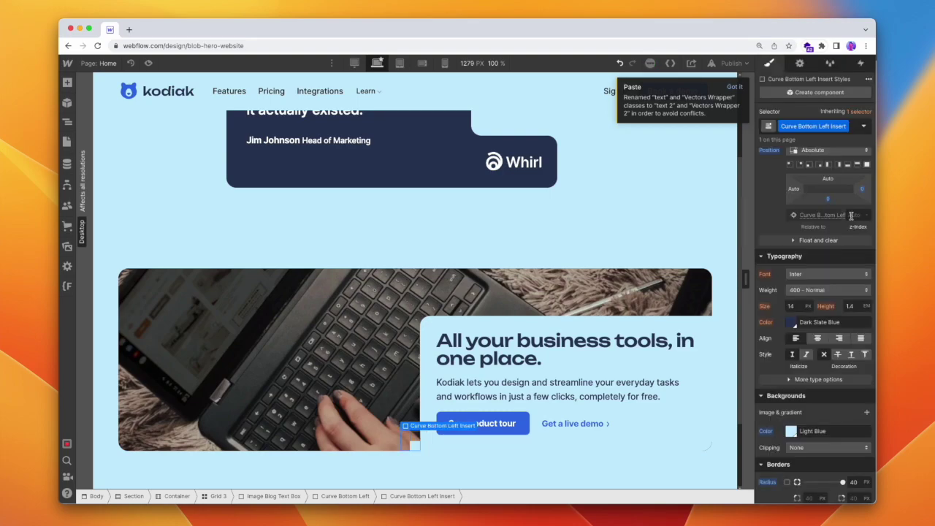
pyautogui.click(791, 430)
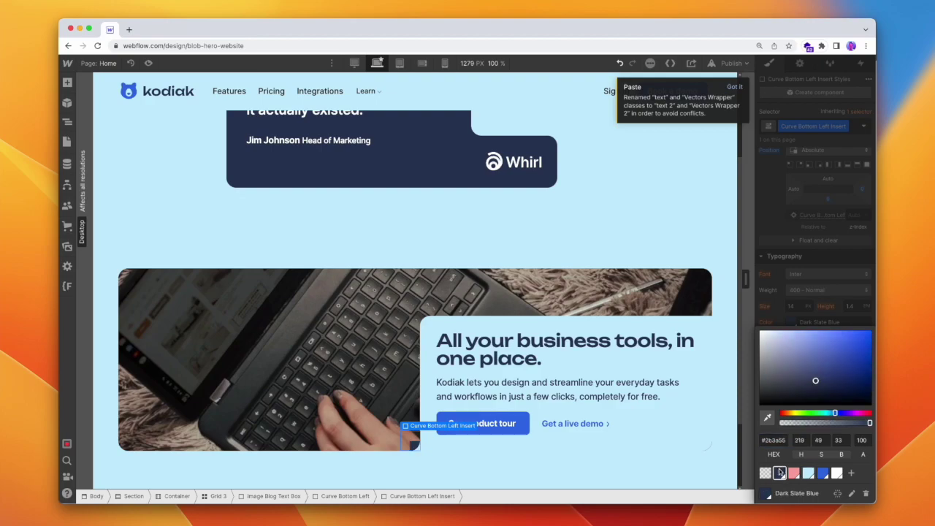
pyautogui.click(417, 432)
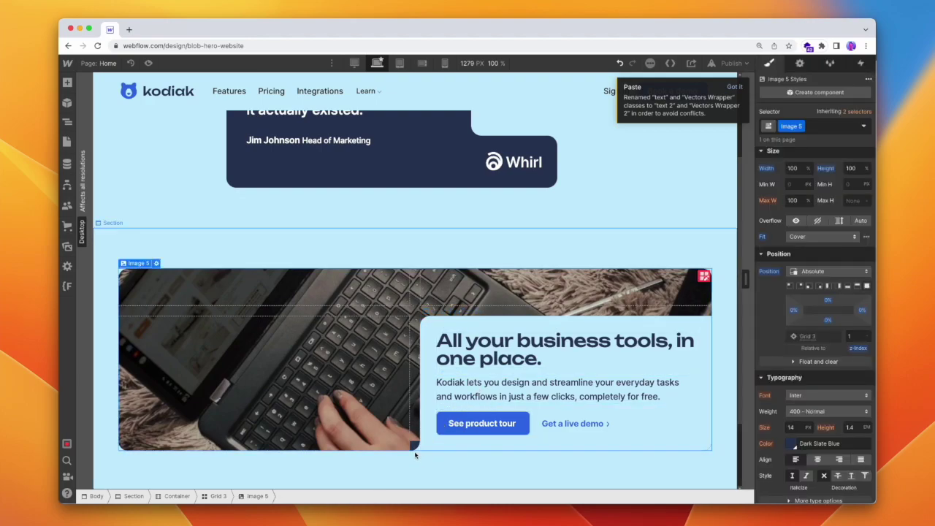
# - Change the Curve Bottom Left block's background color to transparent
pyautogui.click(413, 445)
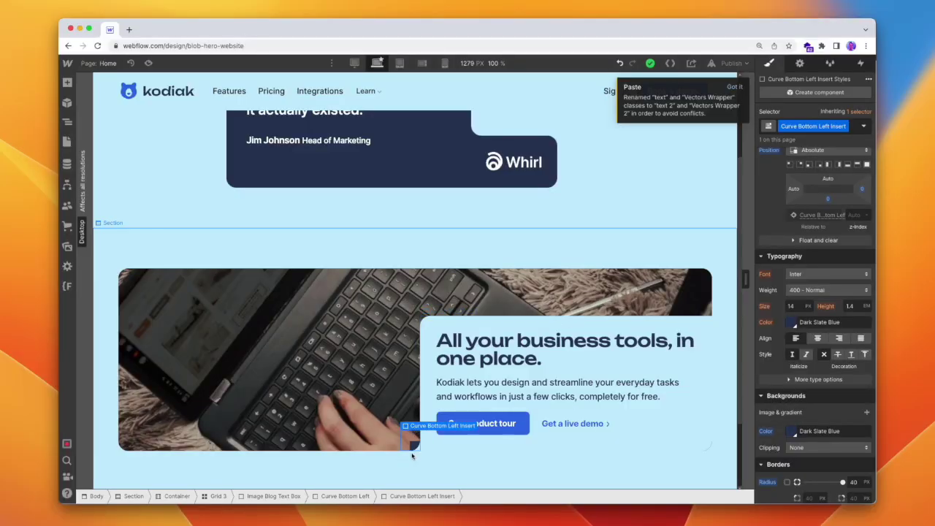
pyautogui.click(344, 496)
pyautogui.scroll(-3, 830, 386)
pyautogui.click(793, 398)
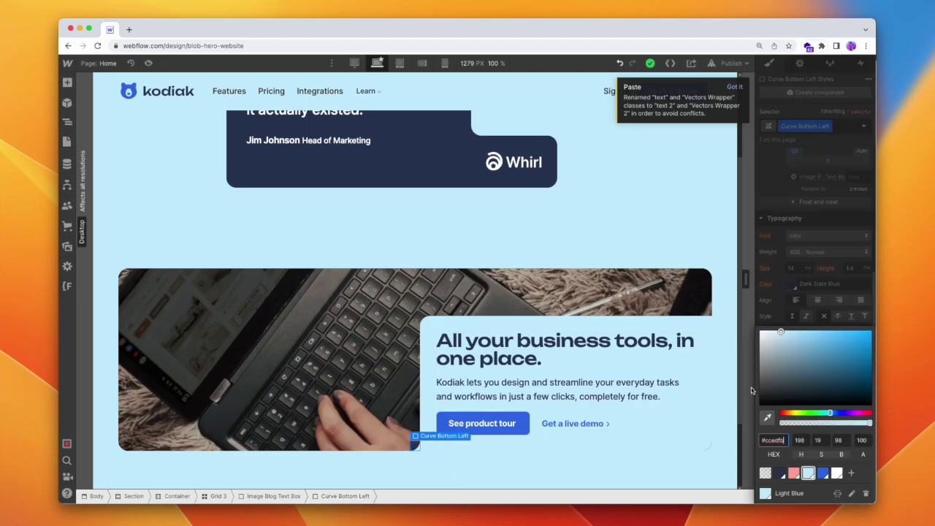
pyautogui.click(763, 472)
pyautogui.press('Escape')
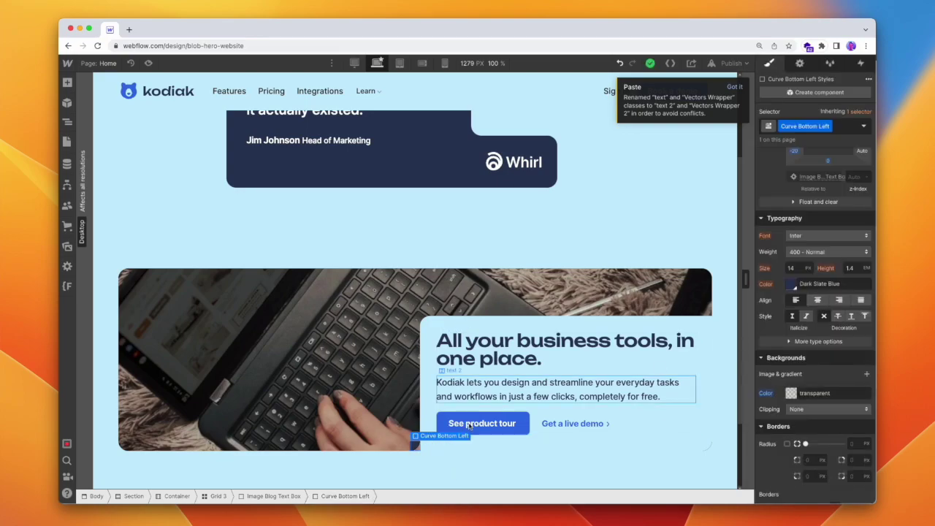
# - Add an outside box shadow to the Curve Bottom Left Insert with size 3000 px and color Light Blue
pyautogui.click(415, 444)
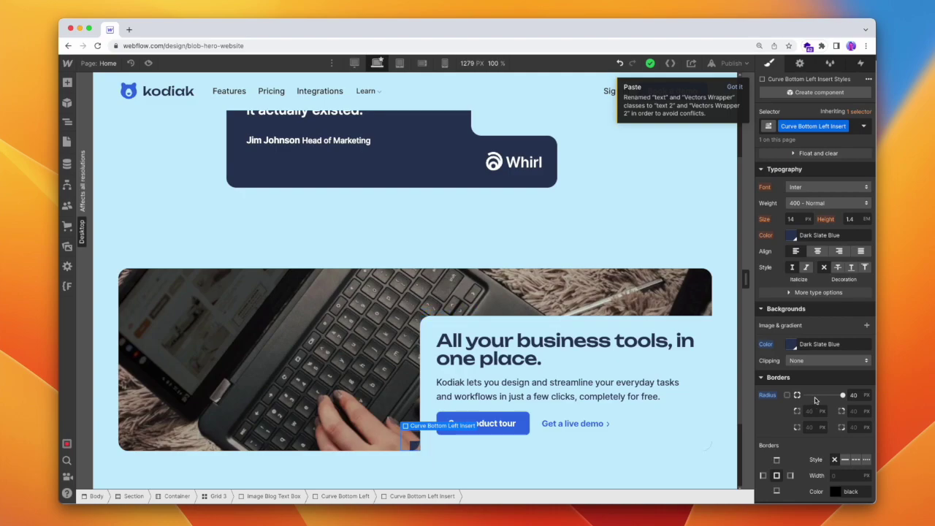
pyautogui.scroll(-5, 815, 401)
pyautogui.scroll(1, 765, 171)
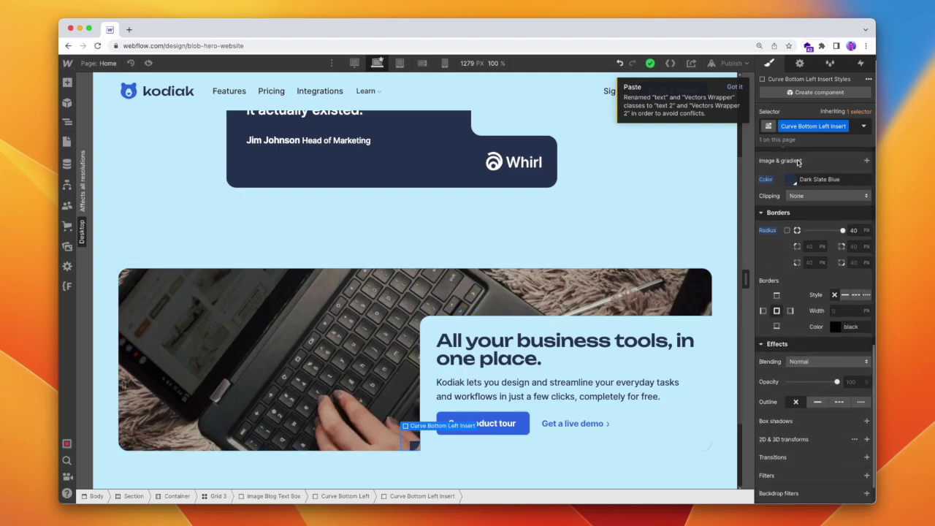
pyautogui.scroll(-2, 798, 162)
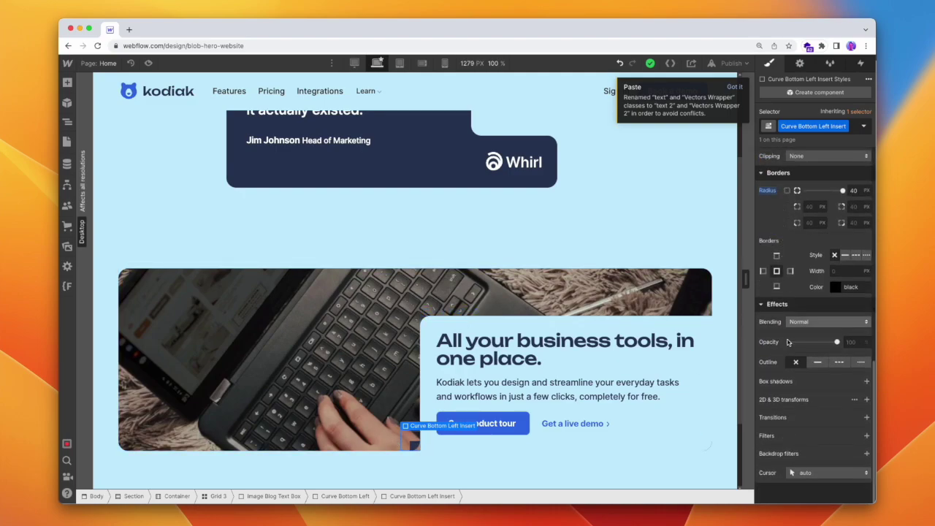
pyautogui.click(867, 381)
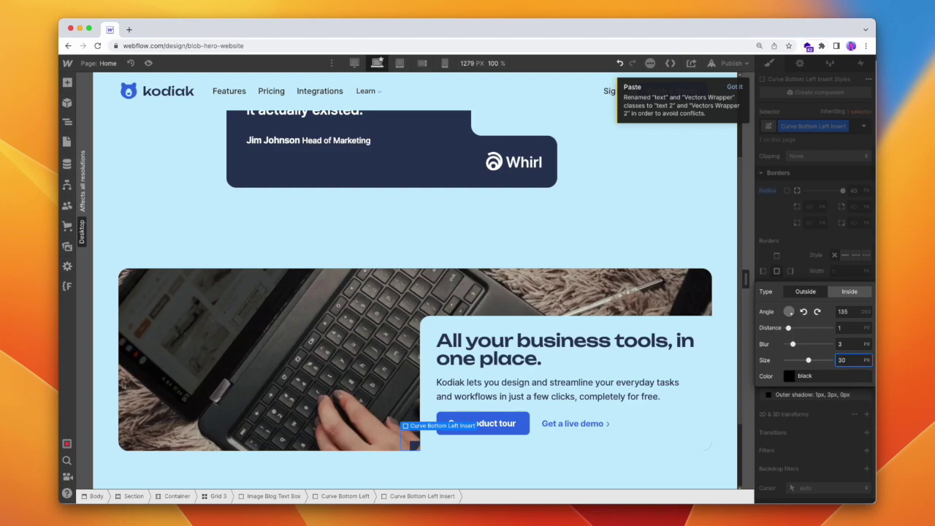
pyautogui.click(786, 376)
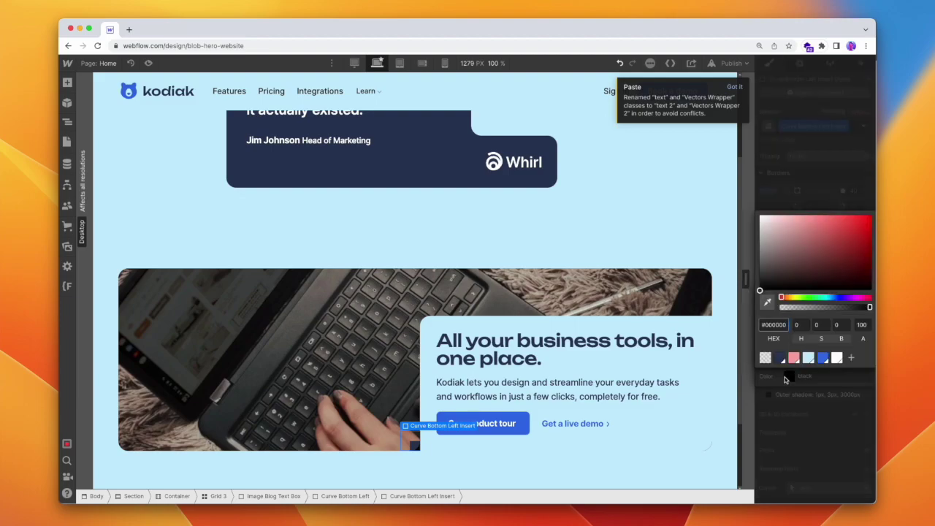
pyautogui.click(809, 358)
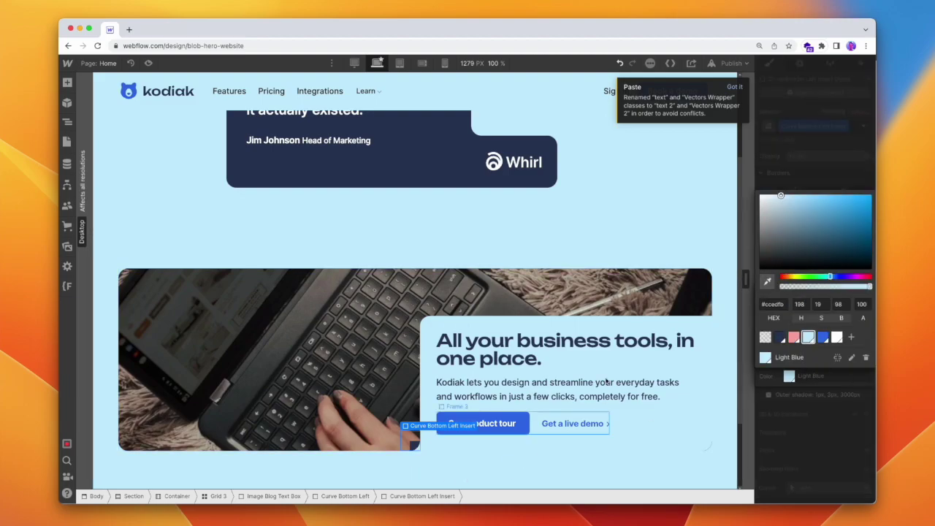
pyautogui.click(821, 430)
# - Change the Curve Bottom Left Insert's background color to transparent
pyautogui.scroll(5, 833, 380)
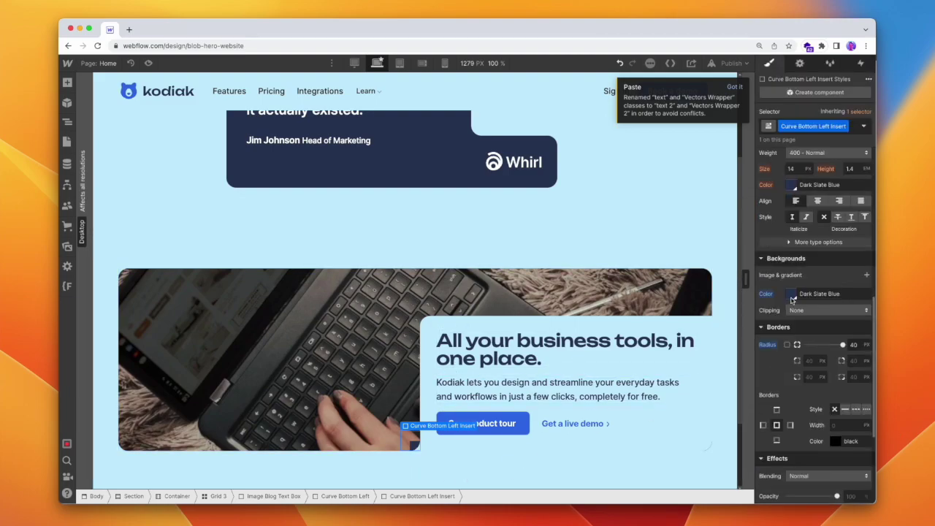
pyautogui.click(792, 294)
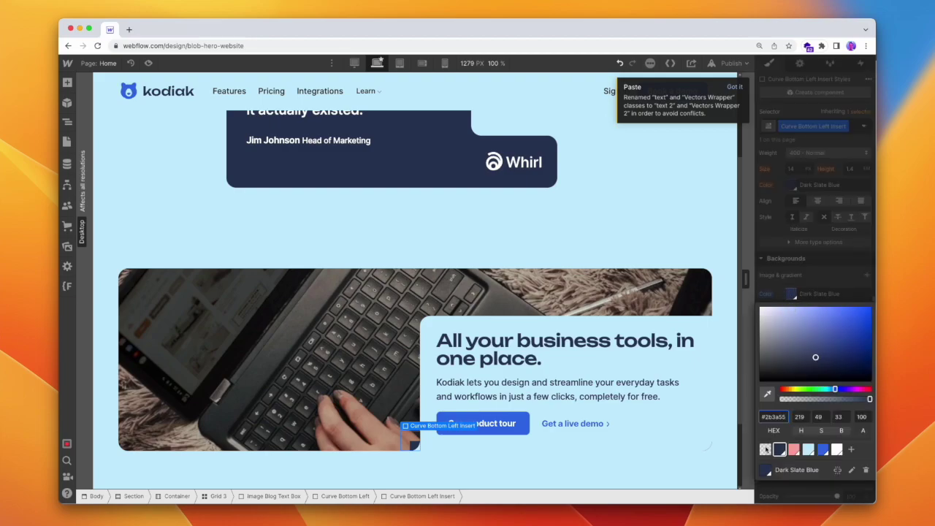
pyautogui.click(453, 347)
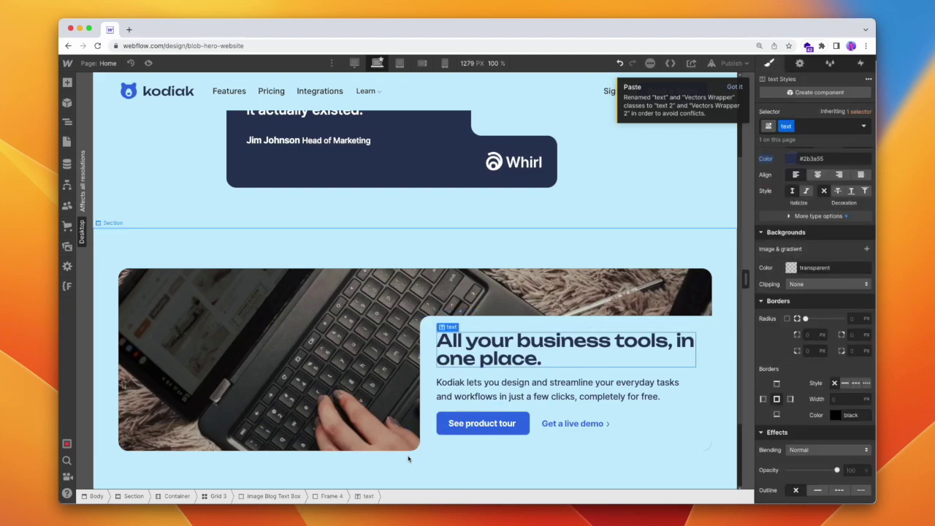
# - Duplicate the Curve Bottom Left block inside the text box, then duplicate its class and name it Curve Top Right
pyautogui.click(443, 443)
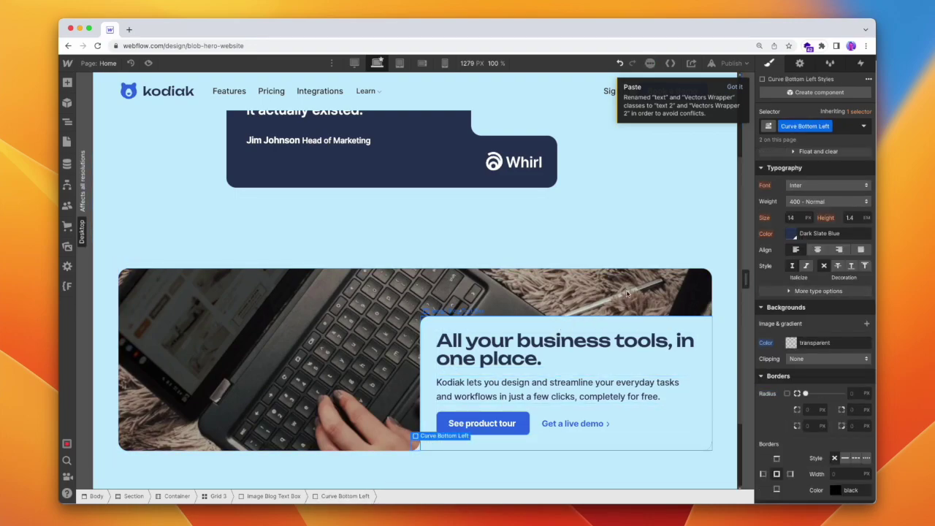
pyautogui.click(827, 125)
pyautogui.click(810, 152)
pyautogui.write('Curve Top')
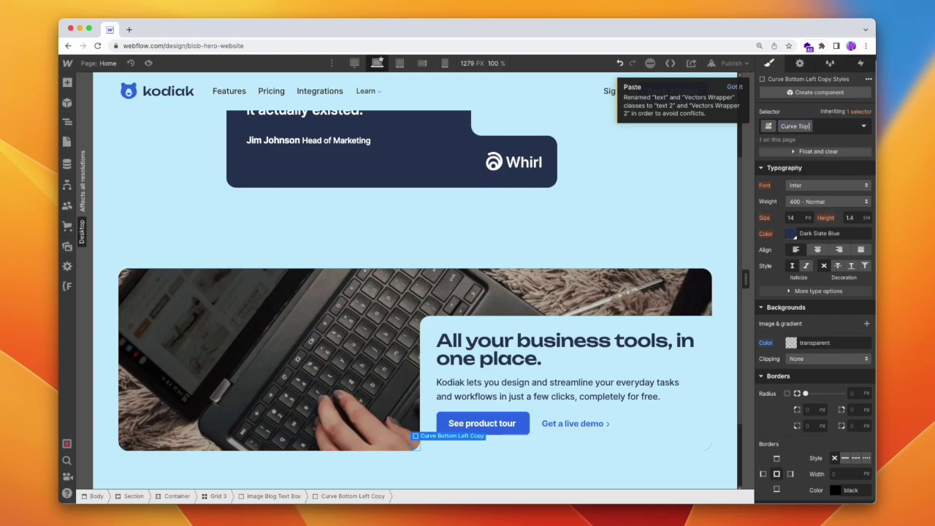
pyautogui.write(' Right')
pyautogui.press('Return')
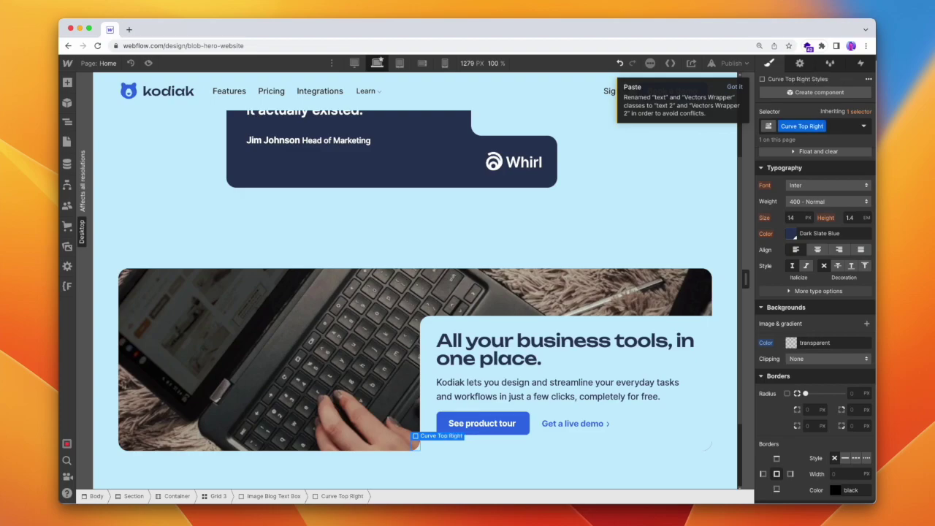
# - Set the Curve Top Right block's offsets to top -20 px, right 0, and left and bottom Auto
pyautogui.scroll(-1, 807, 395)
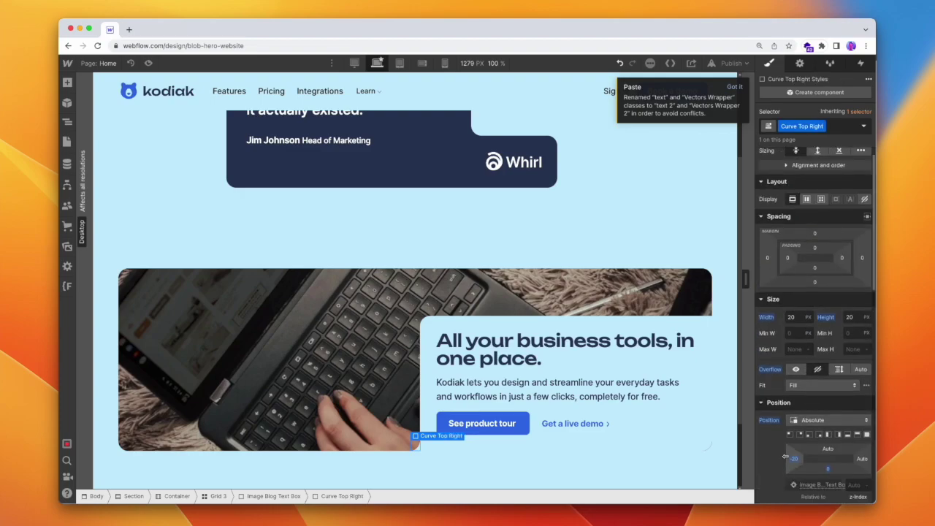
pyautogui.keyDown('alt'); pyautogui.click(795, 460); pyautogui.keyUp('alt')
pyautogui.click(862, 458)
pyautogui.write('0')
pyautogui.press('Return')
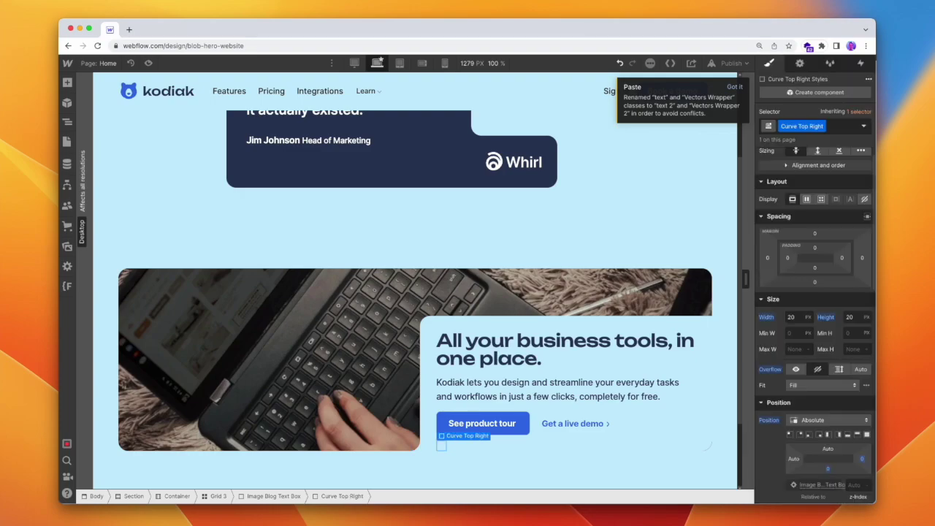
pyautogui.keyDown('alt'); pyautogui.click(828, 469); pyautogui.keyUp('alt')
pyautogui.click(828, 449)
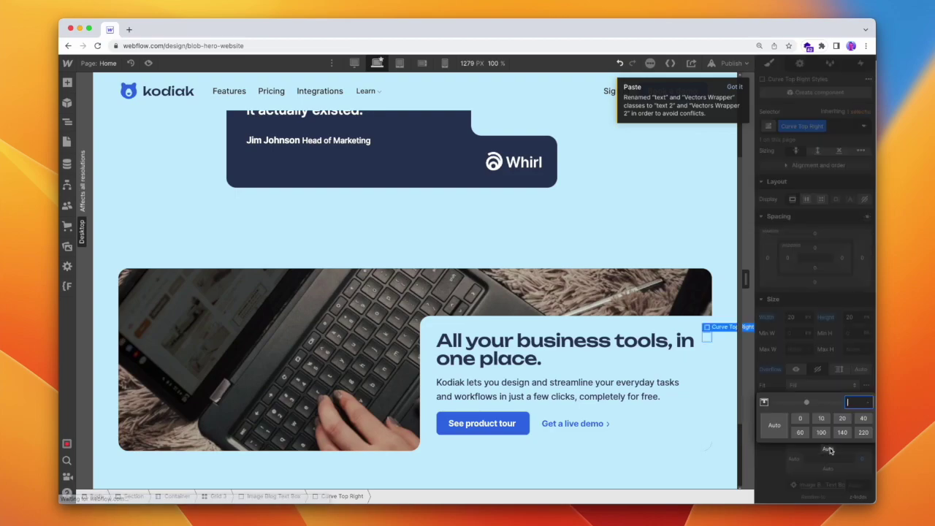
pyautogui.write('-20')
pyautogui.press('Return')
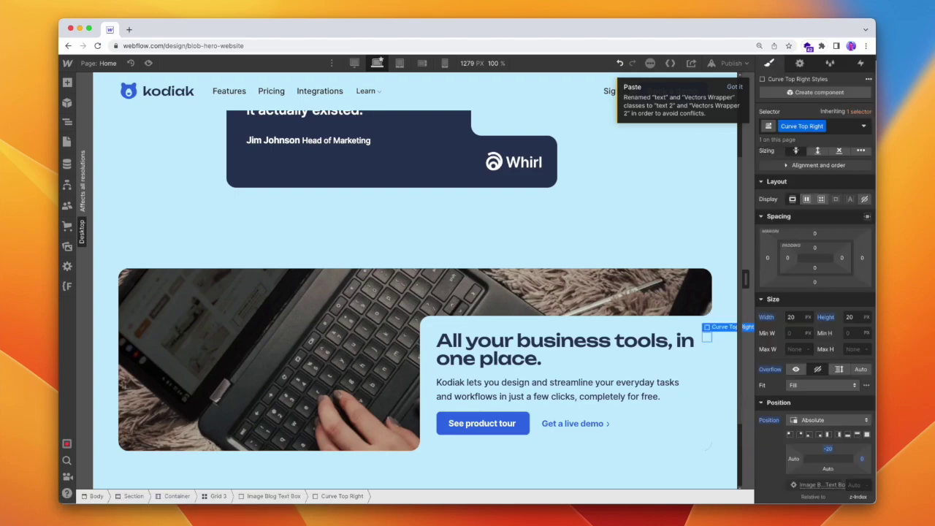
pyautogui.scroll(-1, 641, 221)
pyautogui.click(595, 167)
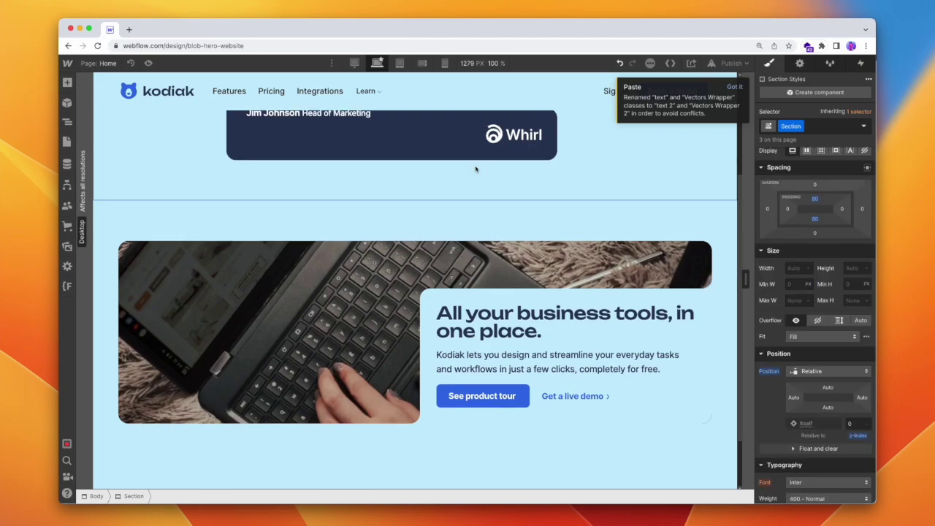
# - Set the Image Blog Text Box's width to 600 px
pyautogui.click(555, 322)
pyautogui.scroll(-1, 555, 321)
pyautogui.click(687, 380)
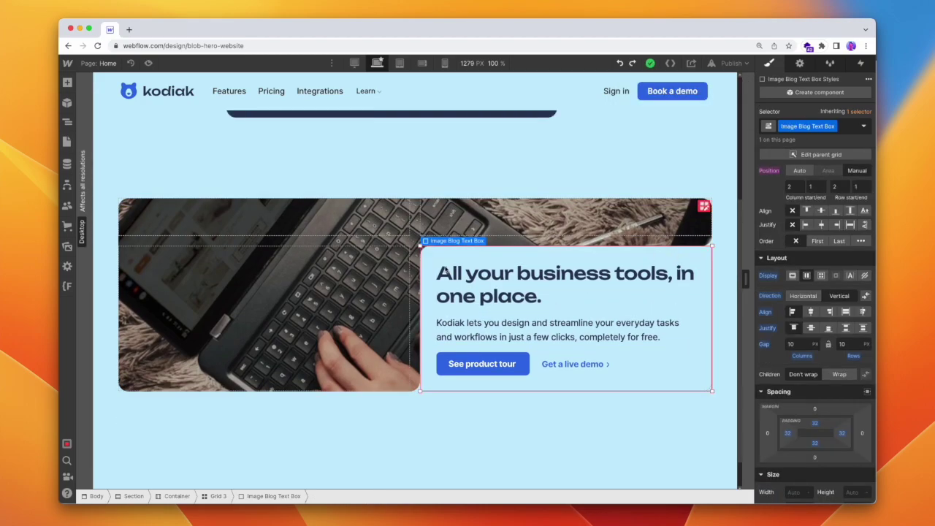
pyautogui.moveTo(745, 275); pyautogui.dragTo(786, 291)
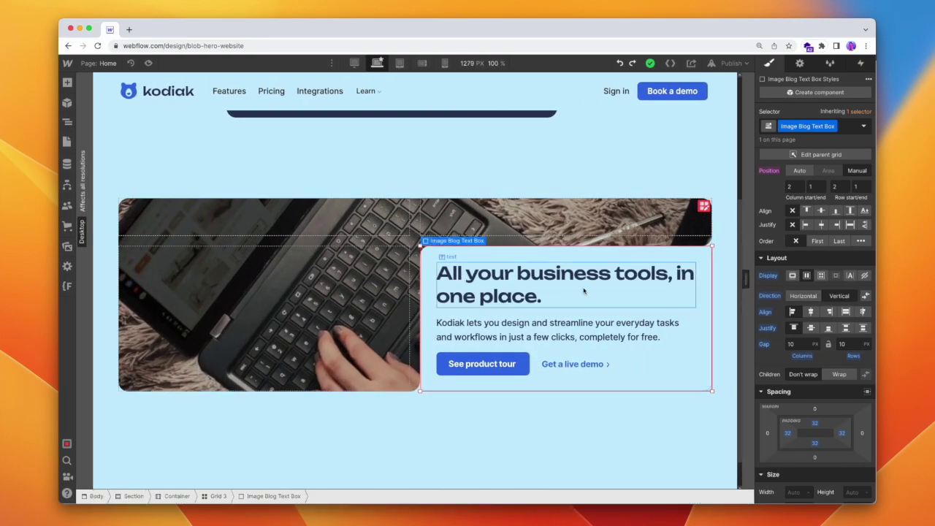
pyautogui.scroll(-3, 823, 421)
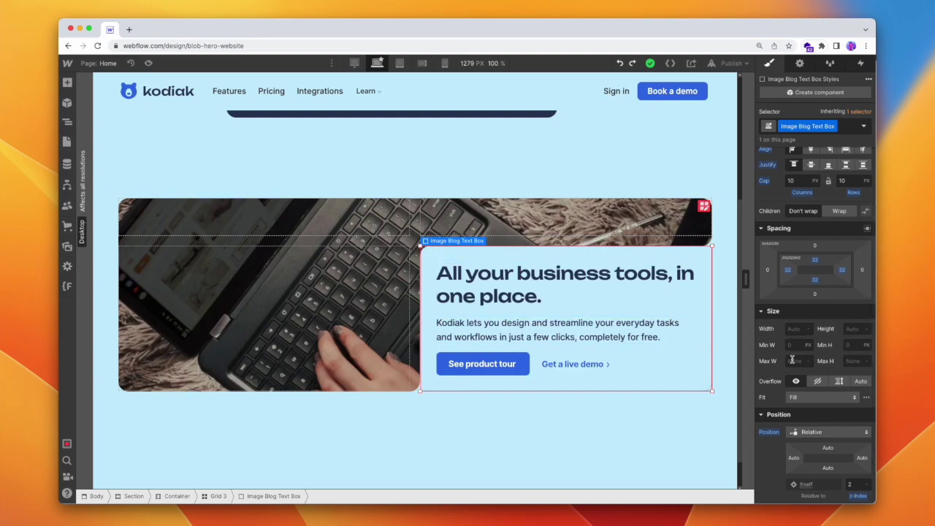
pyautogui.click(791, 328)
pyautogui.write('60')
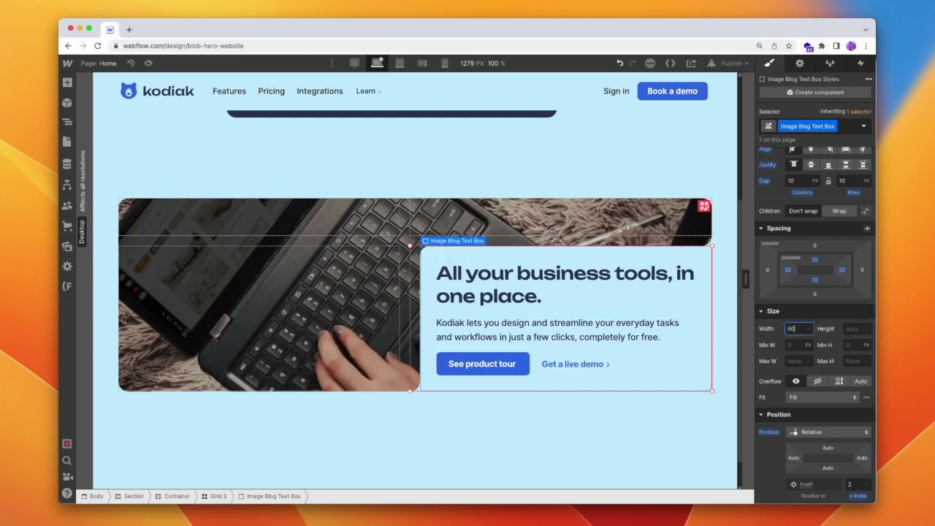
pyautogui.write('0')
# - Preview the section at narrower canvas widths and switch to Figma to review the pink title box hero design
pyautogui.moveTo(746, 280); pyautogui.dragTo(618, 285)
pyautogui.moveTo(684, 287); pyautogui.dragTo(578, 293)
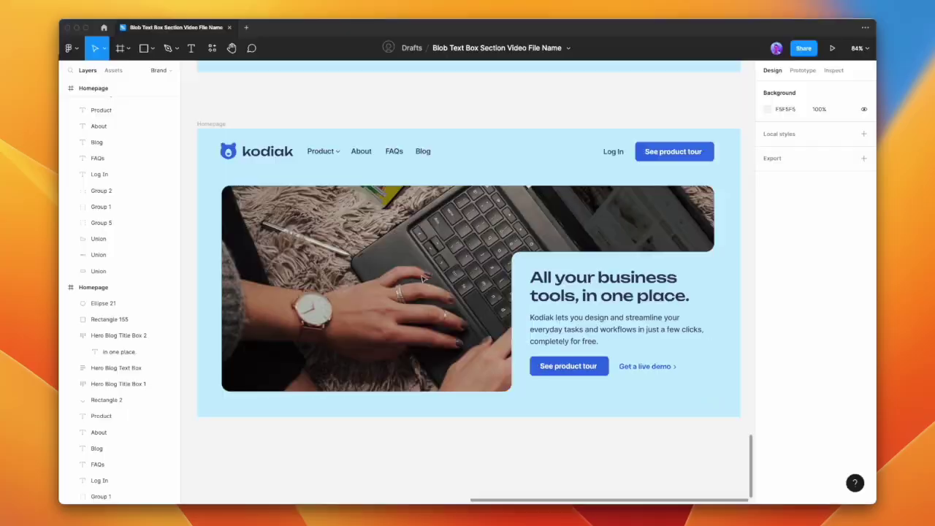
pyautogui.scroll(5, 559, 110)
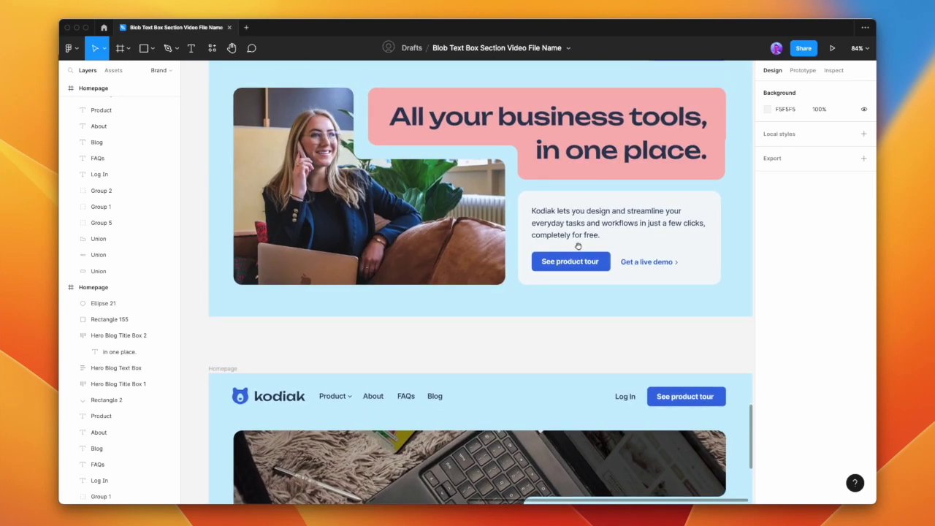
pyautogui.scroll(-1, 562, 332)
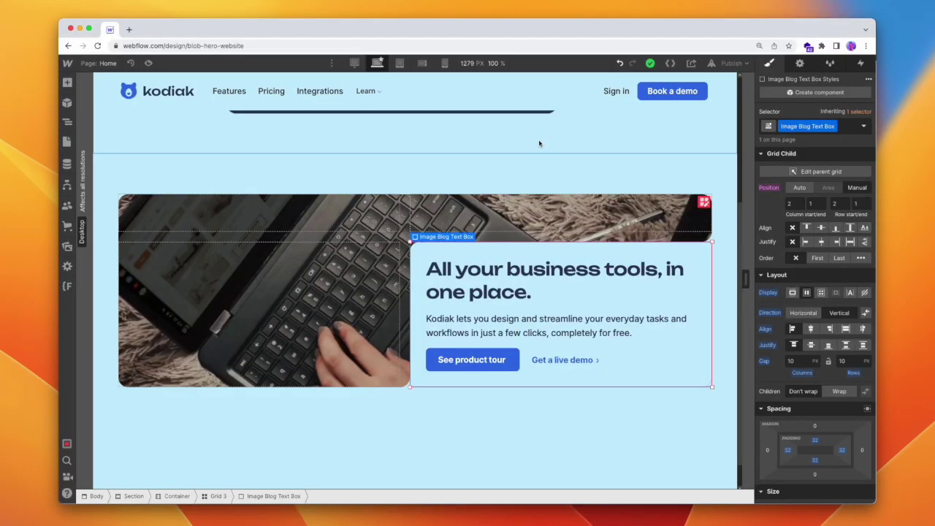
# - Switch back to Webflow and add a grid inside the empty container of the first section below the navigation
pyautogui.click(525, 174)
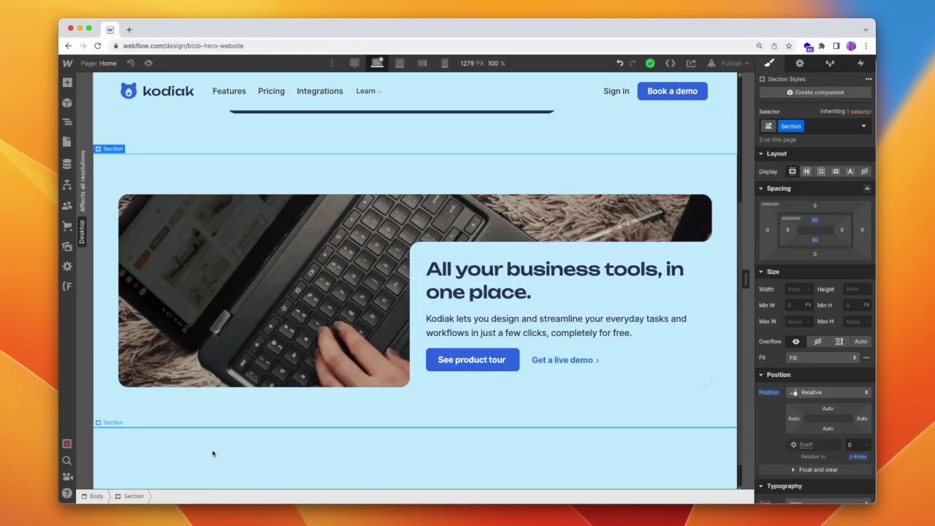
pyautogui.click(68, 122)
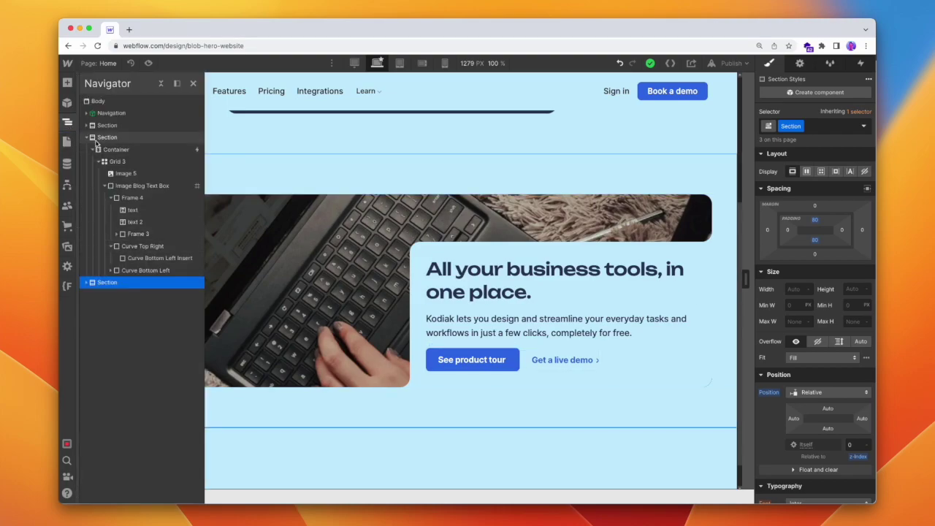
pyautogui.click(86, 138)
pyautogui.click(117, 125)
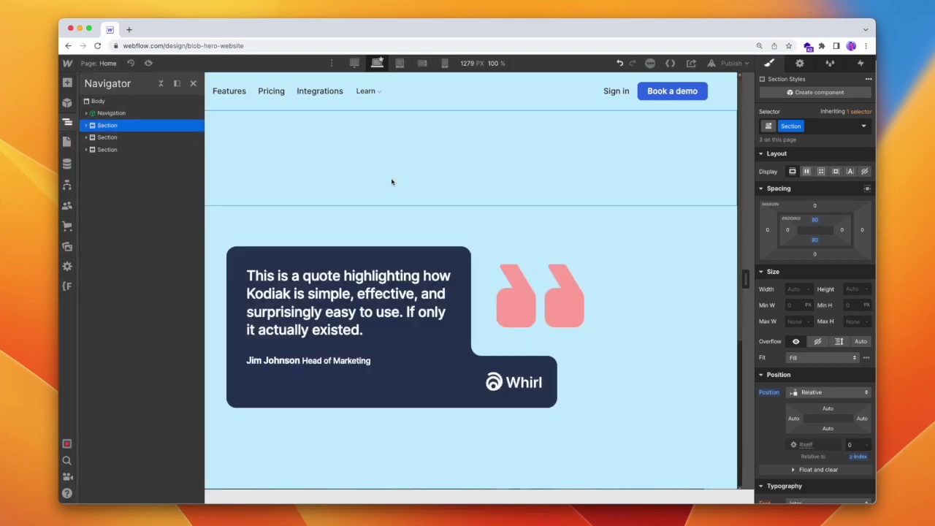
pyautogui.click(333, 159)
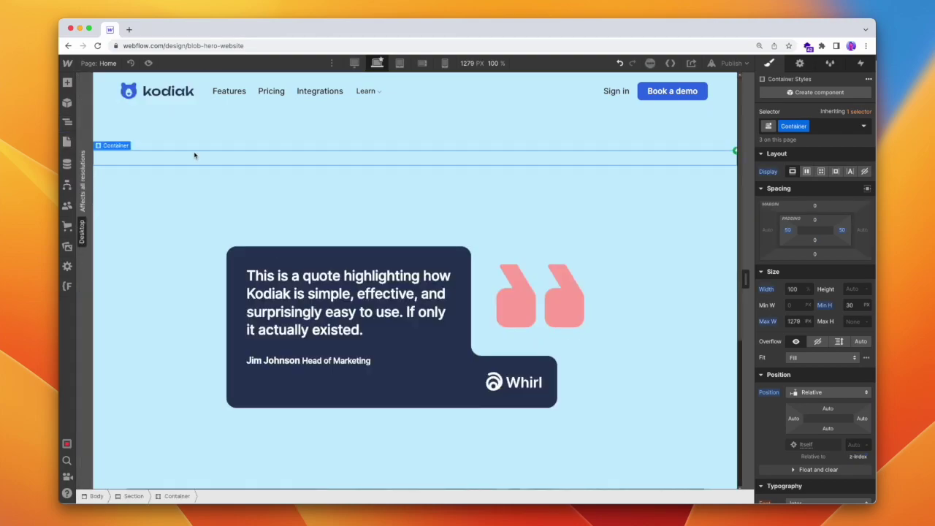
pyautogui.click(67, 84)
pyautogui.moveTo(184, 152); pyautogui.dragTo(402, 229)
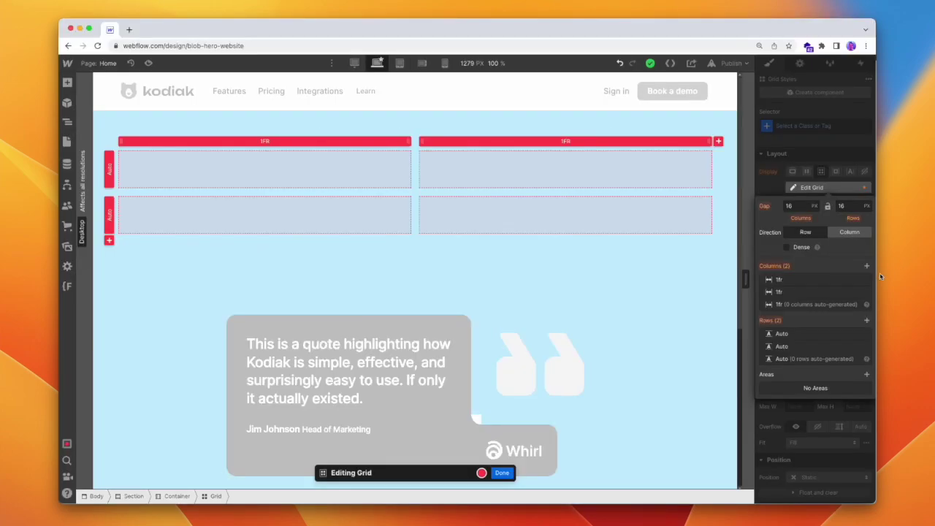
# - Add a third column and a third row to the new grid, and place a div block in its first cell
pyautogui.click(866, 266)
pyautogui.click(867, 332)
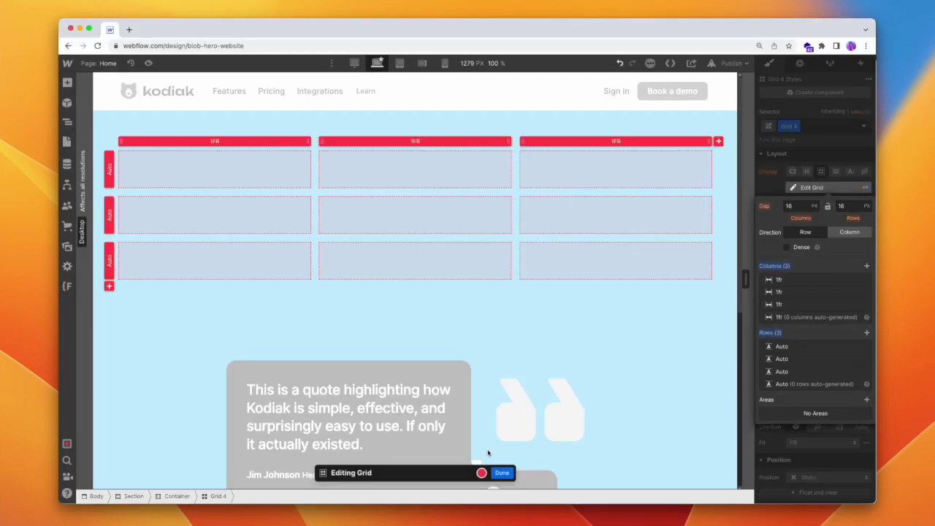
pyautogui.click(501, 472)
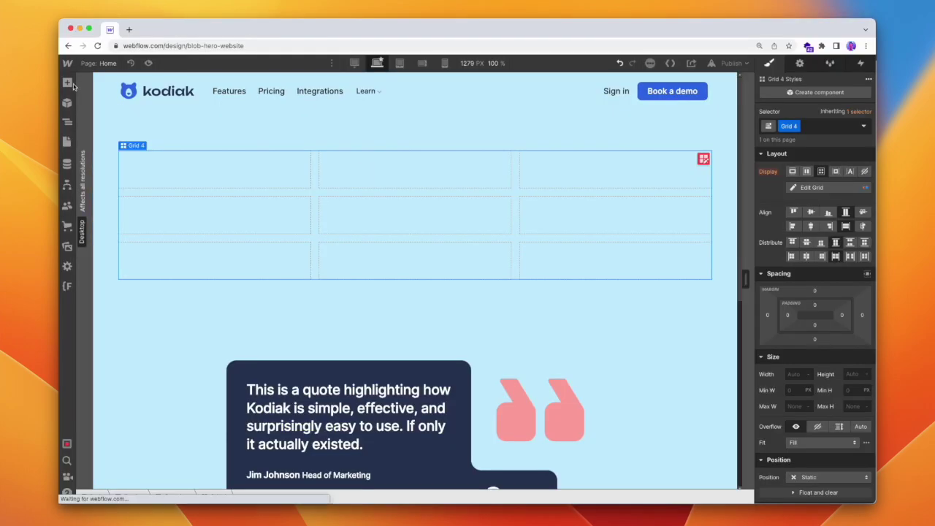
pyautogui.press('a')
pyautogui.moveTo(99, 256); pyautogui.dragTo(256, 171)
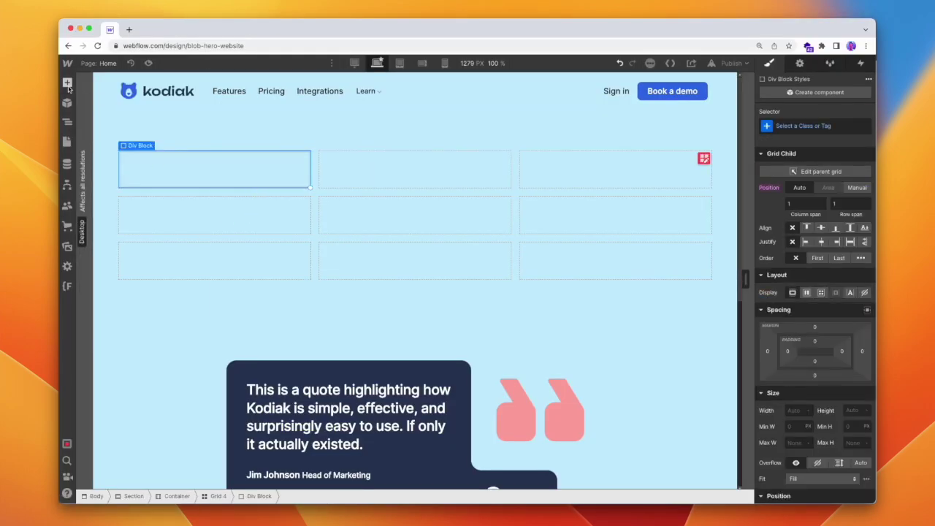
# - Place the Lady with Phone.webp image in the div block in the grid's first cell
pyautogui.click(67, 247)
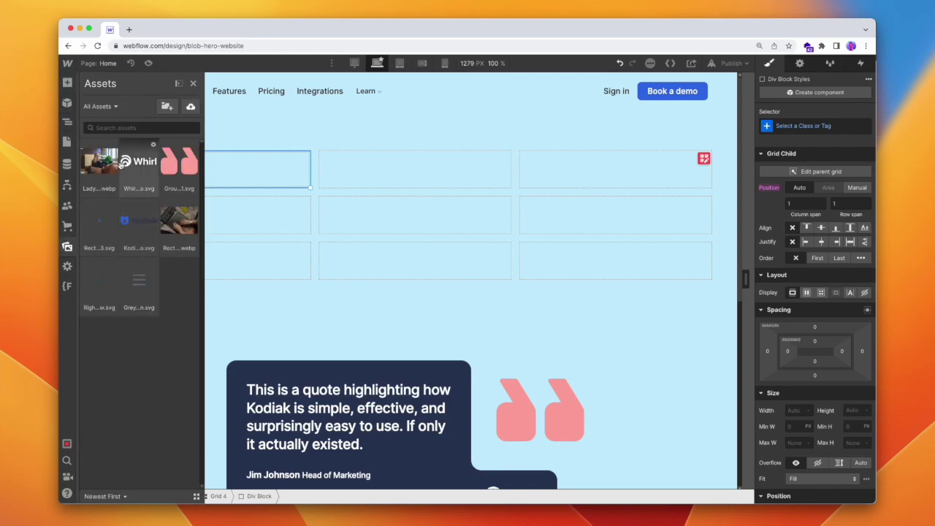
pyautogui.moveTo(100, 162); pyautogui.dragTo(260, 169)
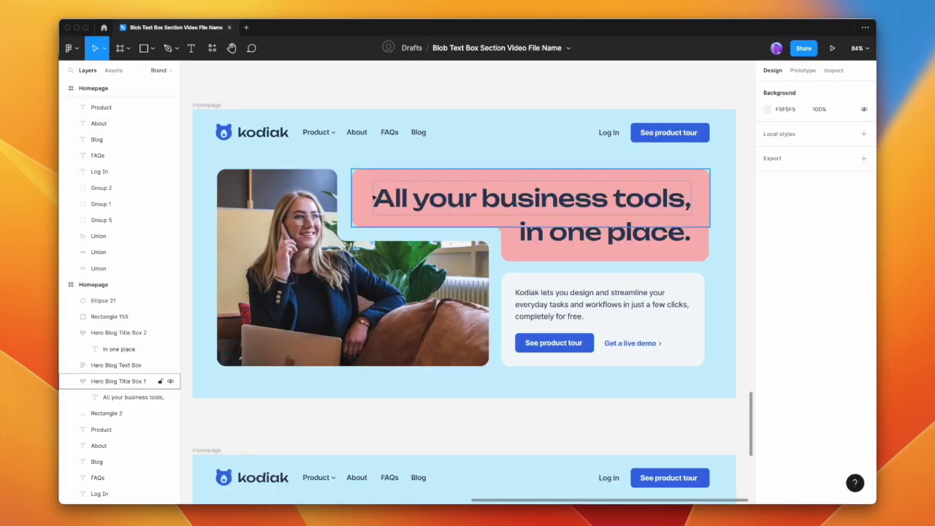
# - Switch to Figma, copy Hero Blog Title Box 1 with the Figma to Webflow plugin, and paste it into the Webflow grid
pyautogui.click(593, 175)
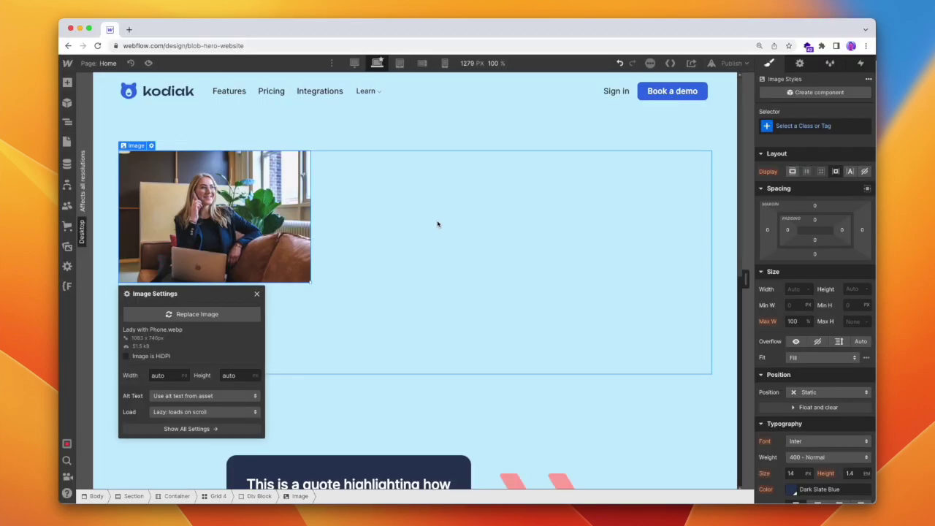
pyautogui.click(434, 222)
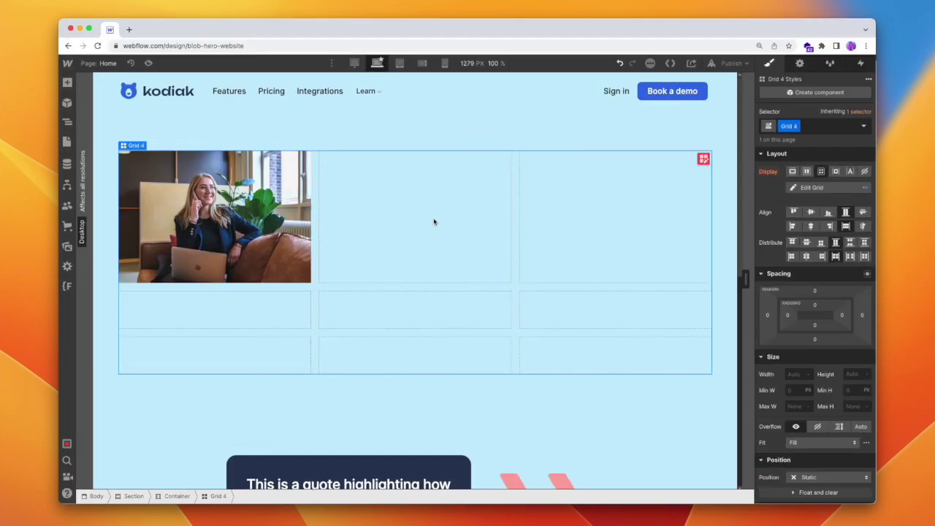
pyautogui.press('super+v')
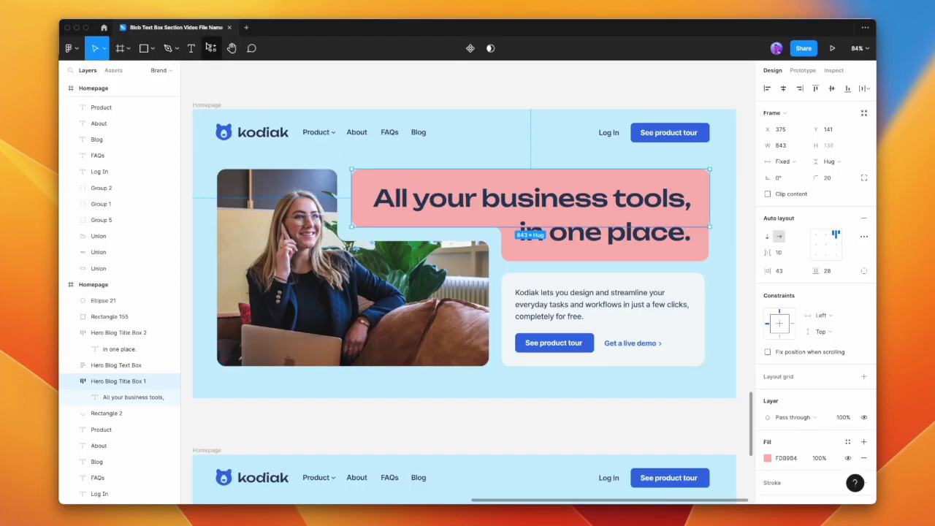
pyautogui.click(210, 48)
pyautogui.click(277, 138)
pyautogui.click(297, 216)
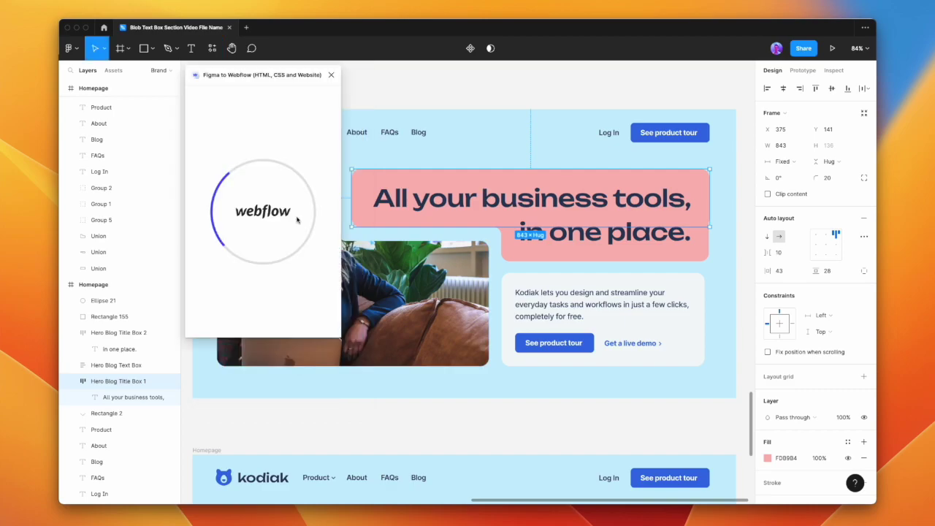
pyautogui.click(297, 112)
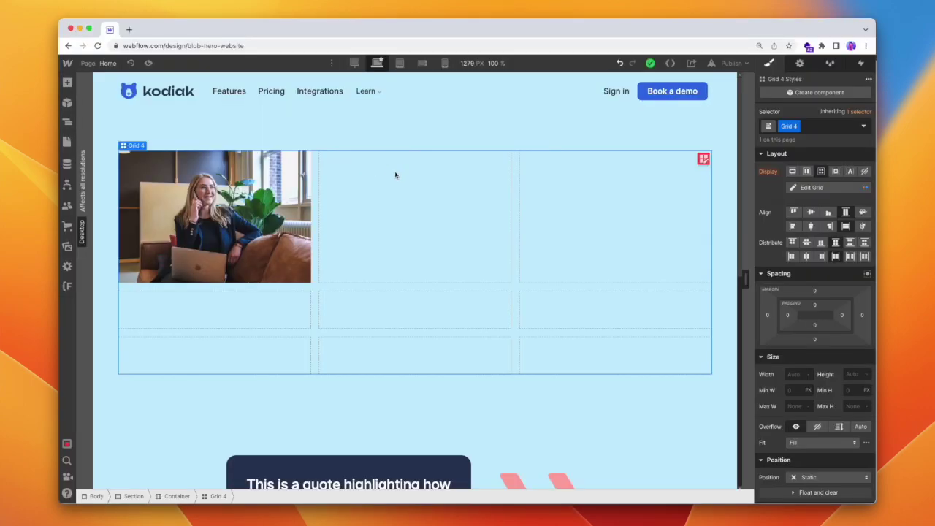
pyautogui.press('super+v')
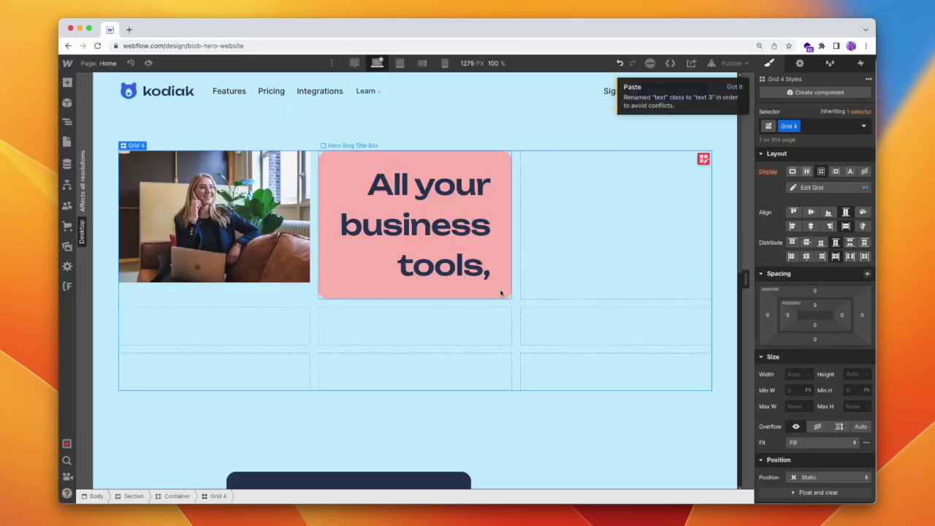
# - Extend the pasted title box across the second and third columns of the grid's first row
pyautogui.click(501, 292)
pyautogui.moveTo(511, 299); pyautogui.dragTo(617, 288)
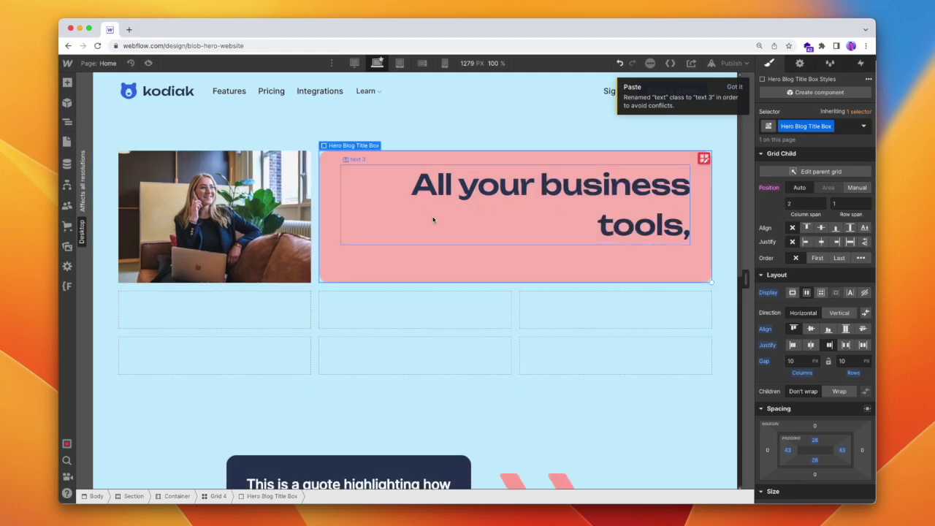
pyautogui.click(426, 286)
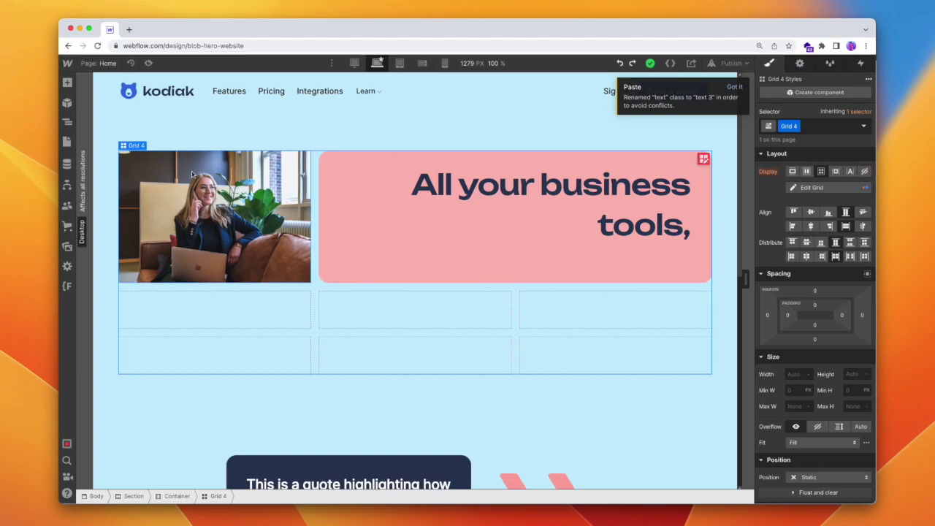
# - Add a div block containing the Lady with Phone image in the second row and span it over two columns and two rows
pyautogui.click(67, 83)
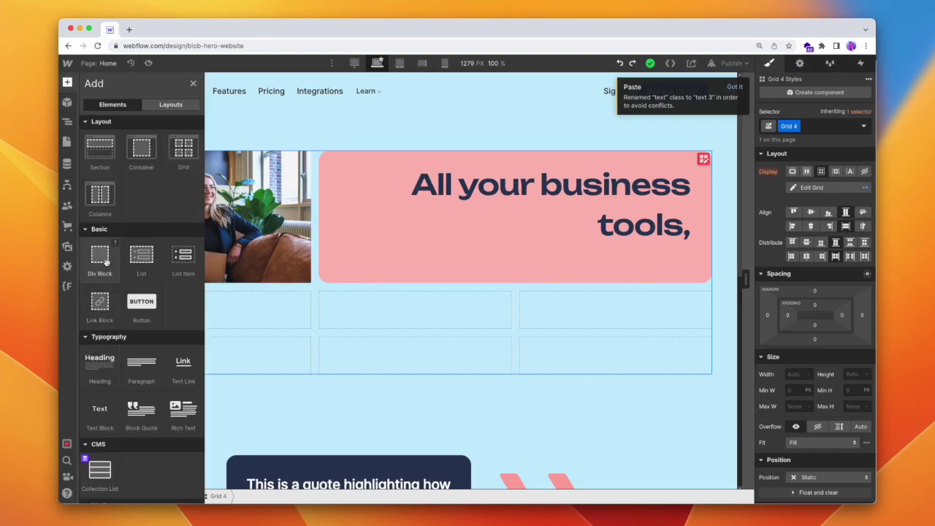
pyautogui.moveTo(99, 251); pyautogui.dragTo(212, 309)
pyautogui.click(67, 246)
pyautogui.moveTo(100, 162); pyautogui.dragTo(317, 327)
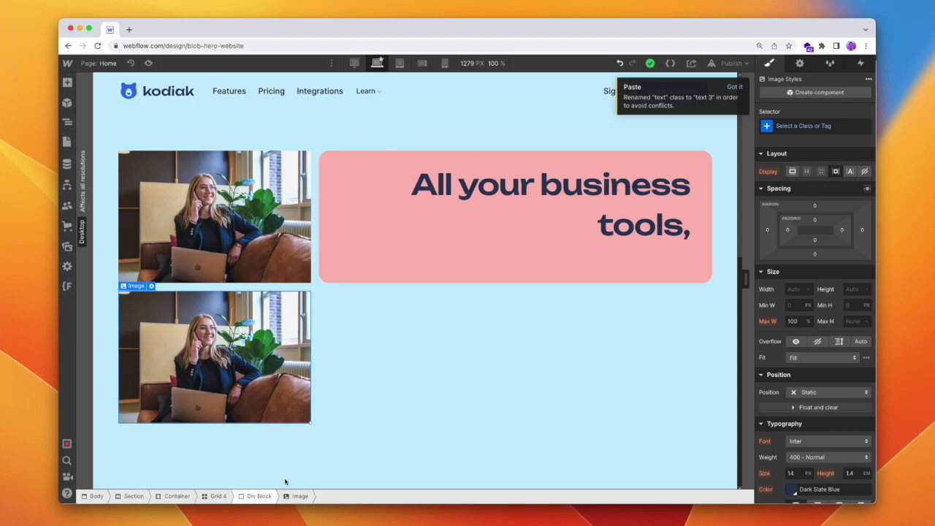
pyautogui.click(259, 496)
pyautogui.moveTo(365, 456); pyautogui.dragTo(366, 456)
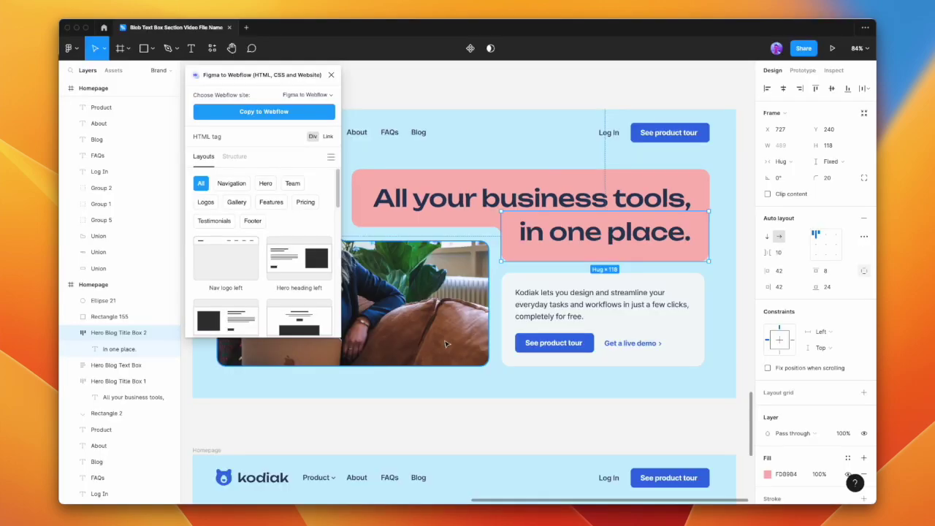
# - Copy the "in one place." title box and the Hero Blog Text Box from Figma and paste both into the Webflow grid
pyautogui.click(249, 110)
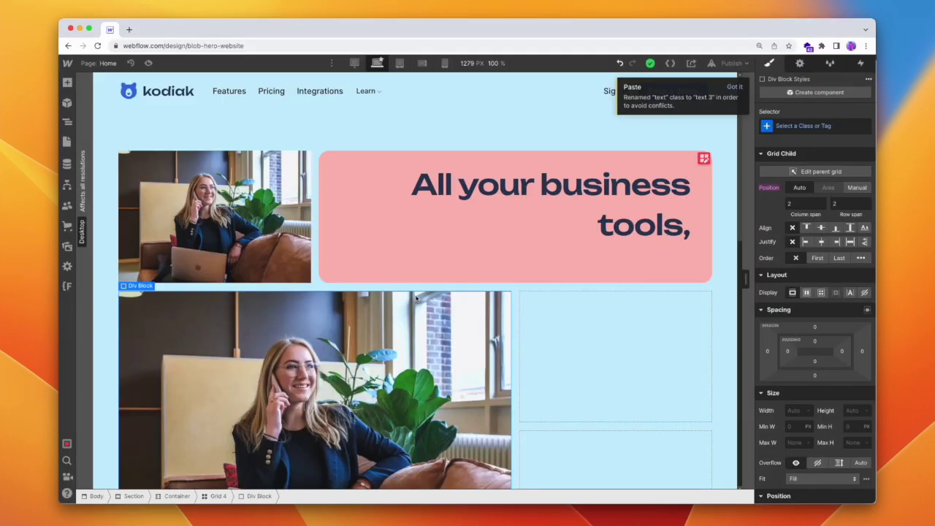
pyautogui.hotkey('ctrl', 'v')
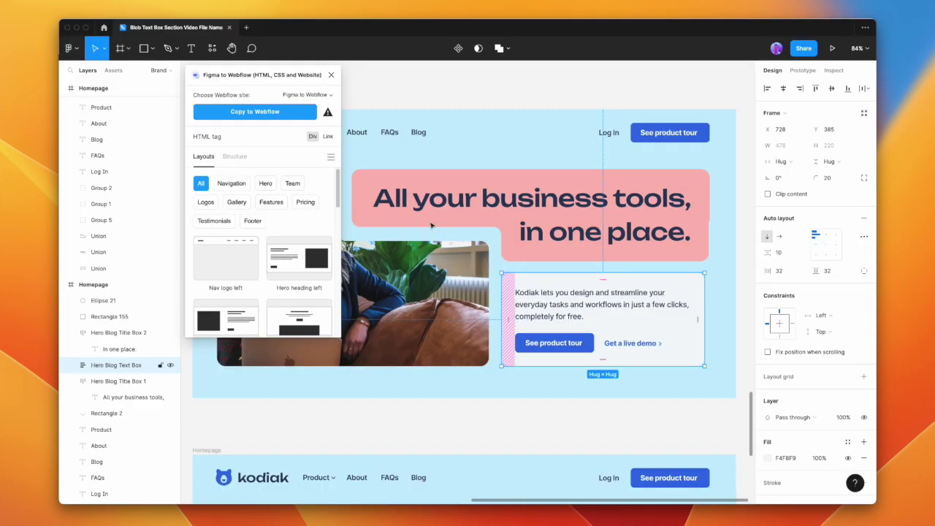
pyautogui.click(274, 113)
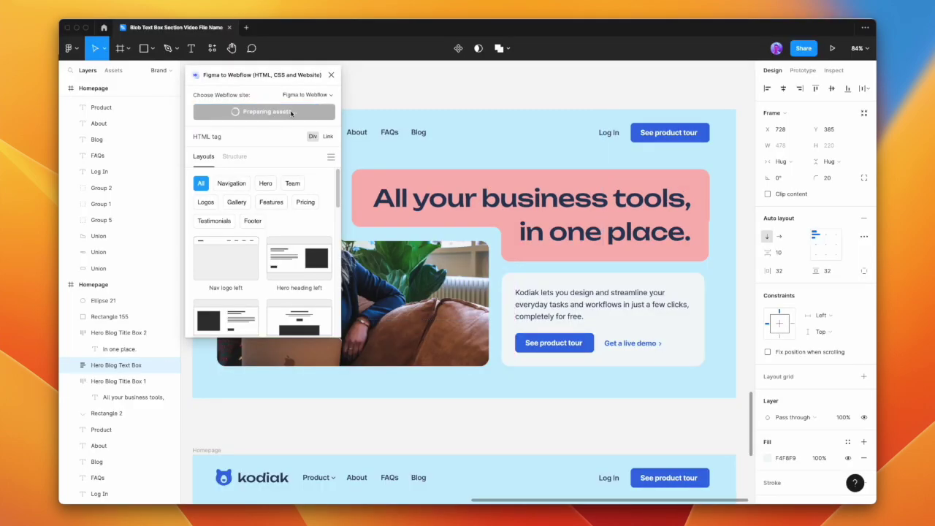
pyautogui.hotkey('ctrl', 'v')
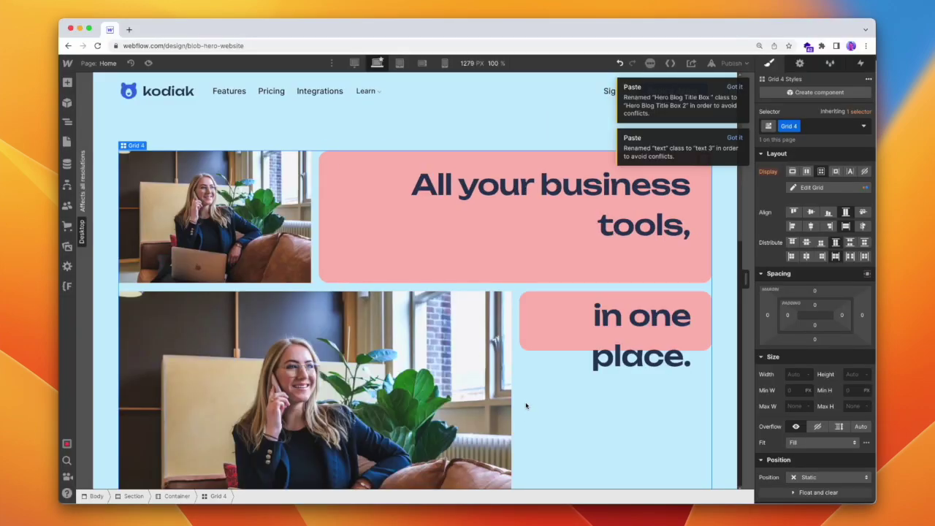
pyautogui.click(735, 86)
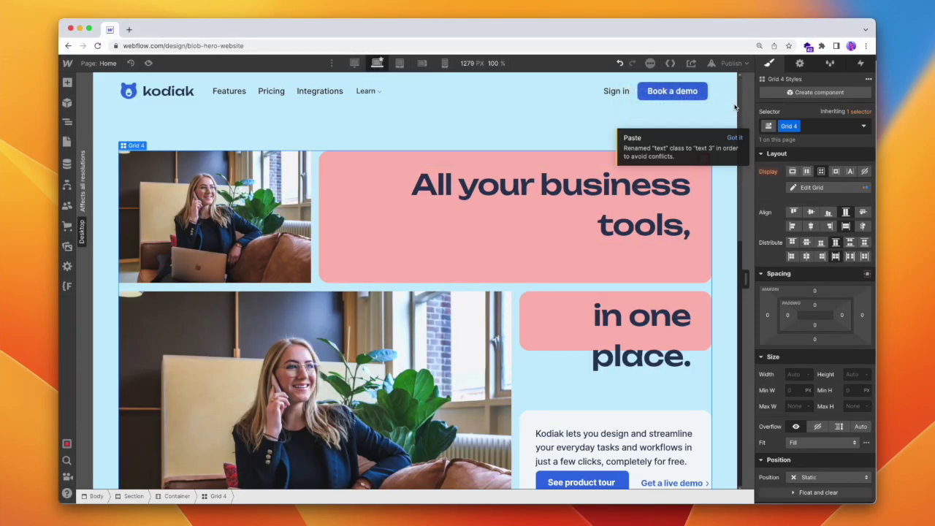
pyautogui.click(735, 87)
pyautogui.scroll(-3, 425, 223)
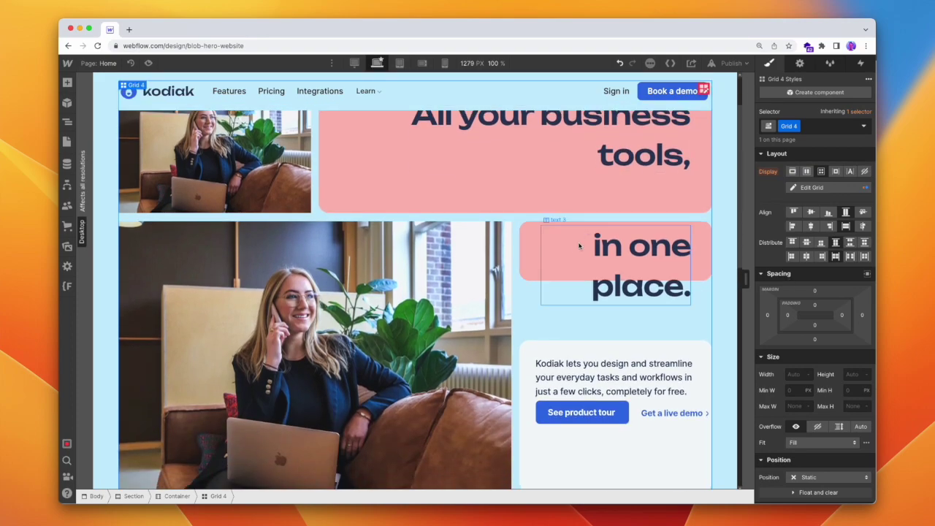
pyautogui.scroll(3, 579, 246)
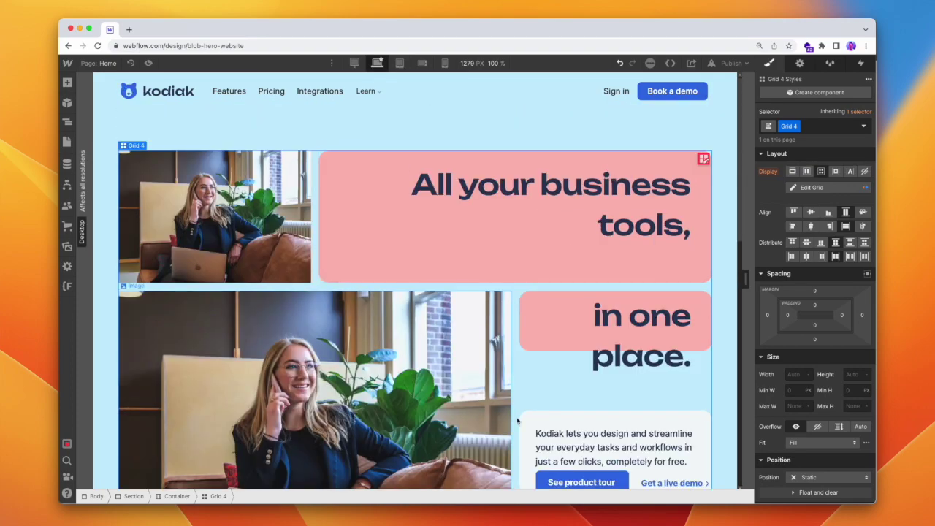
# - Set the grid's third column to a fixed width of 500 px
pyautogui.click(814, 188)
pyautogui.click(803, 307)
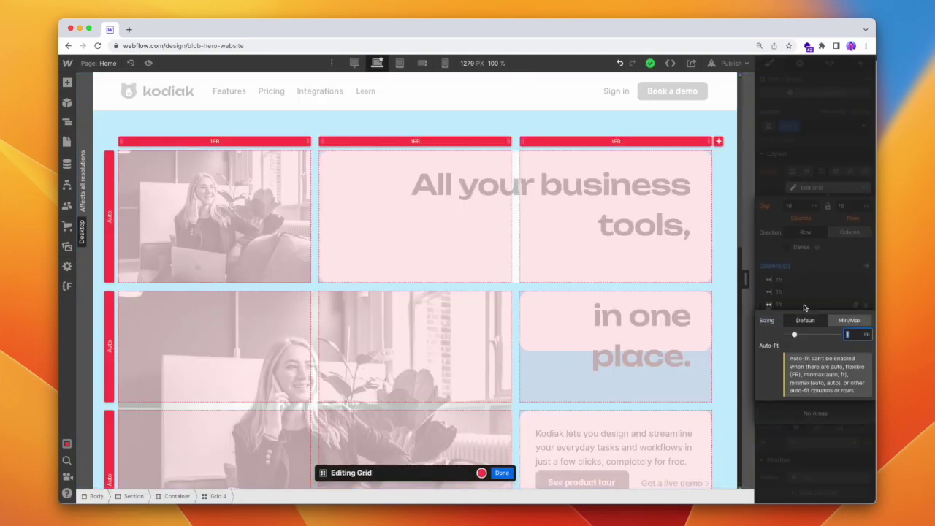
pyautogui.write('500px')
pyautogui.press('Return')
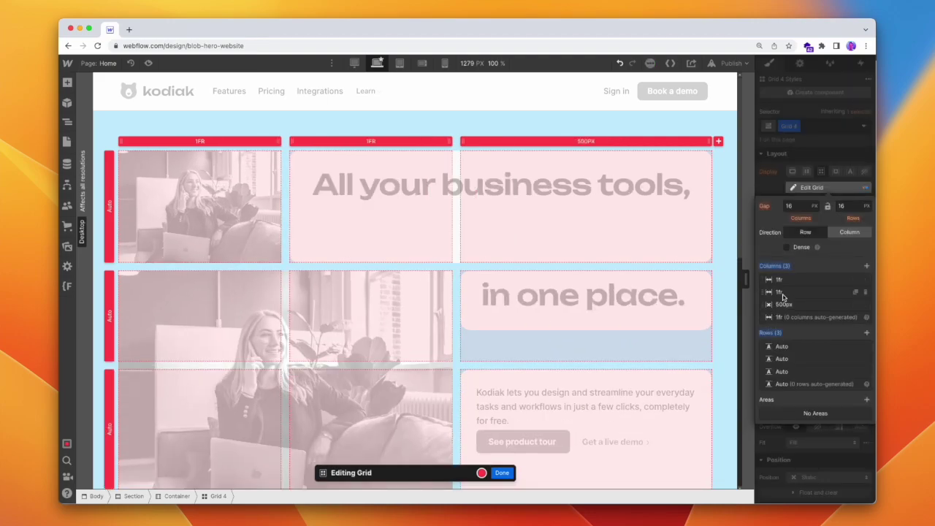
pyautogui.click(502, 472)
pyautogui.moveTo(745, 278); pyautogui.dragTo(745, 304)
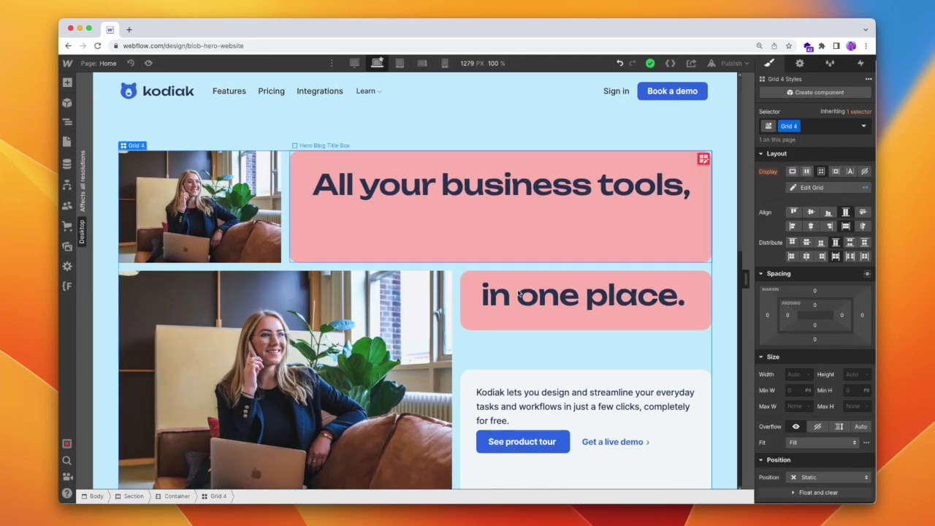
# - Set the width of the "All your business tools," title box to 850 px
pyautogui.click(546, 259)
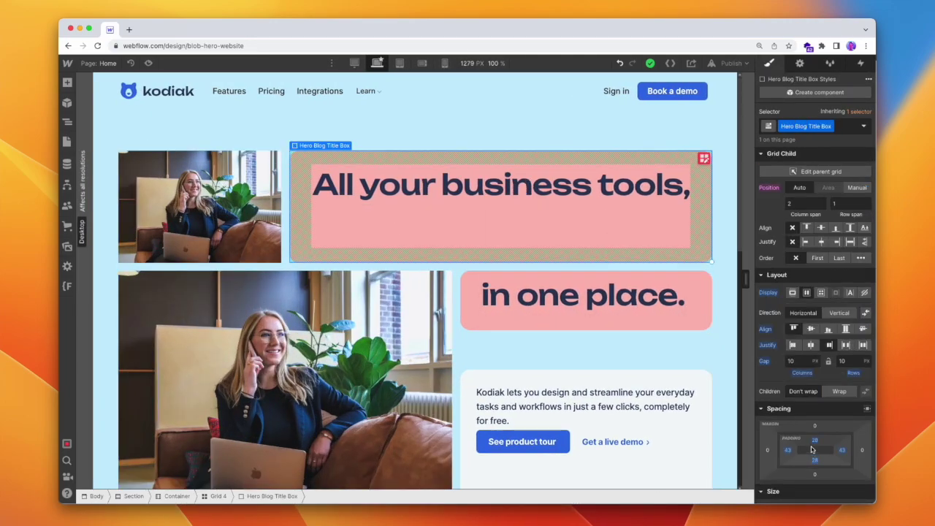
pyautogui.click(799, 412)
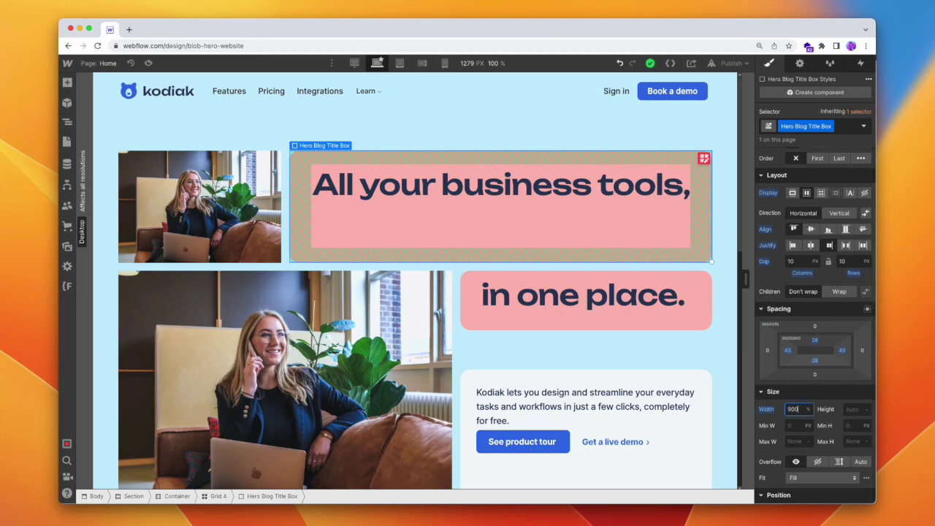
pyautogui.write('850')
pyautogui.press('Return')
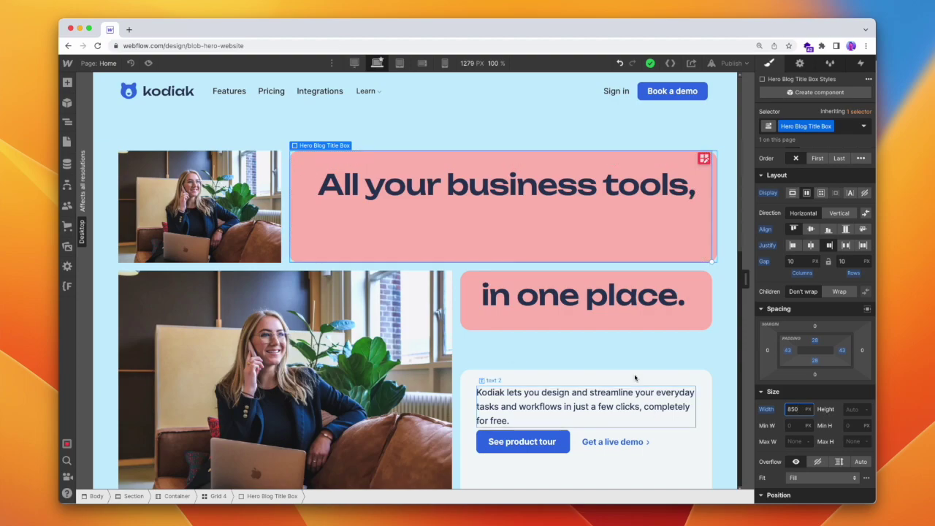
# - Set the grid's second column to auto width
pyautogui.click(650, 368)
pyautogui.click(825, 187)
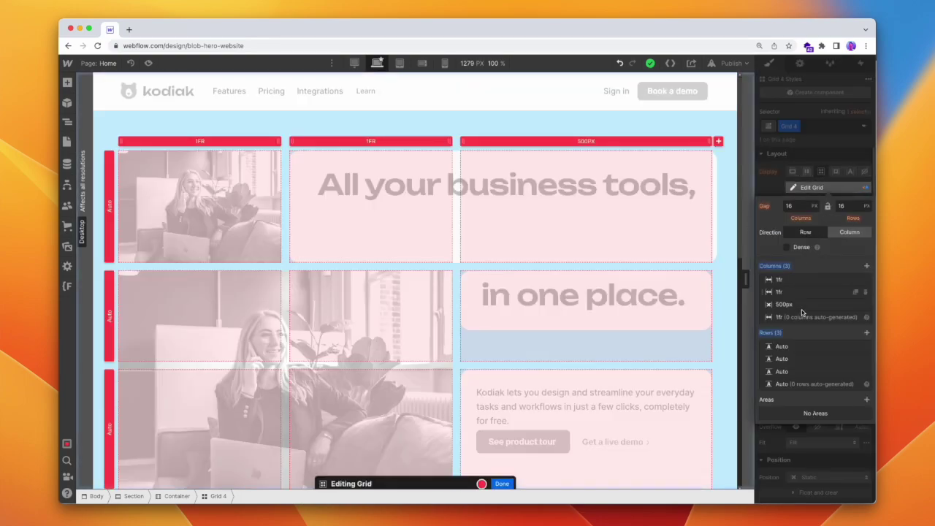
pyautogui.click(807, 293)
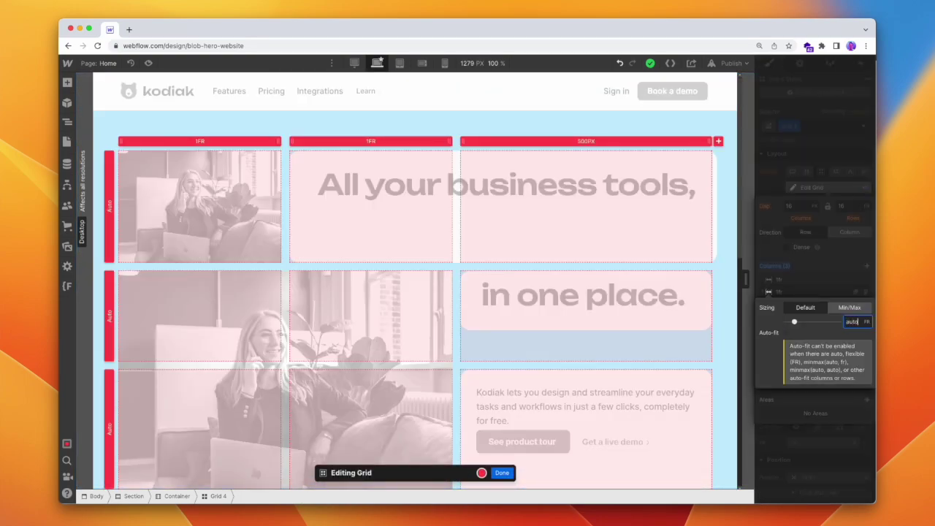
pyautogui.press('Return')
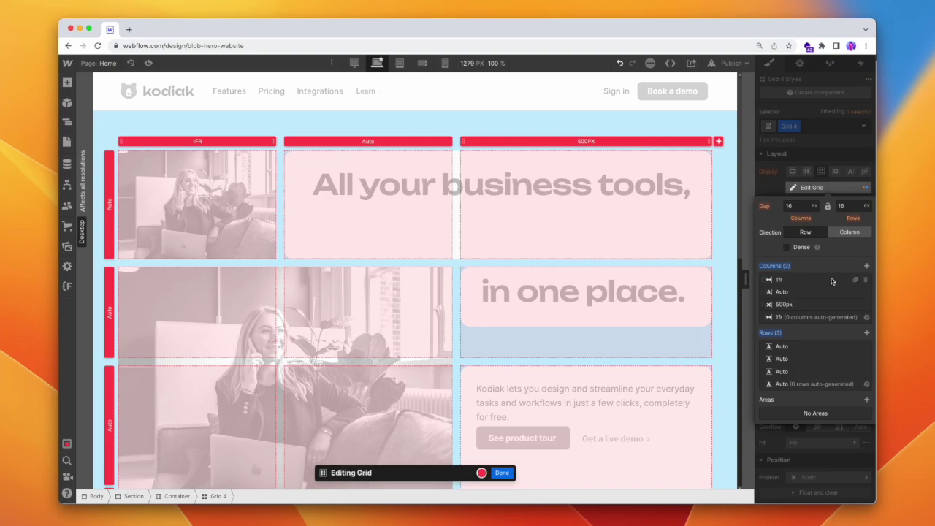
pyautogui.press('Escape')
# - Hide the overflow of the div block around the small first-row image and change its position type
pyautogui.moveTo(745, 278); pyautogui.dragTo(720, 277)
pyautogui.click(197, 187)
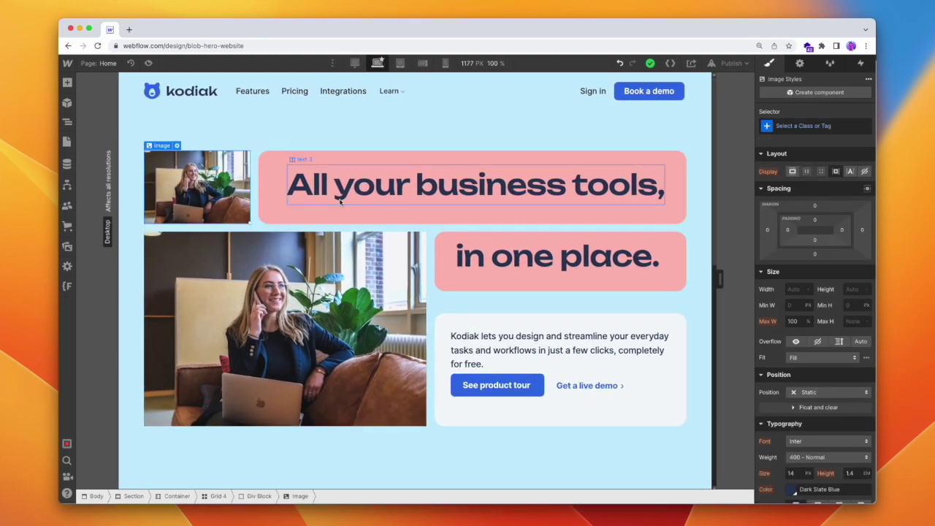
pyautogui.click(260, 496)
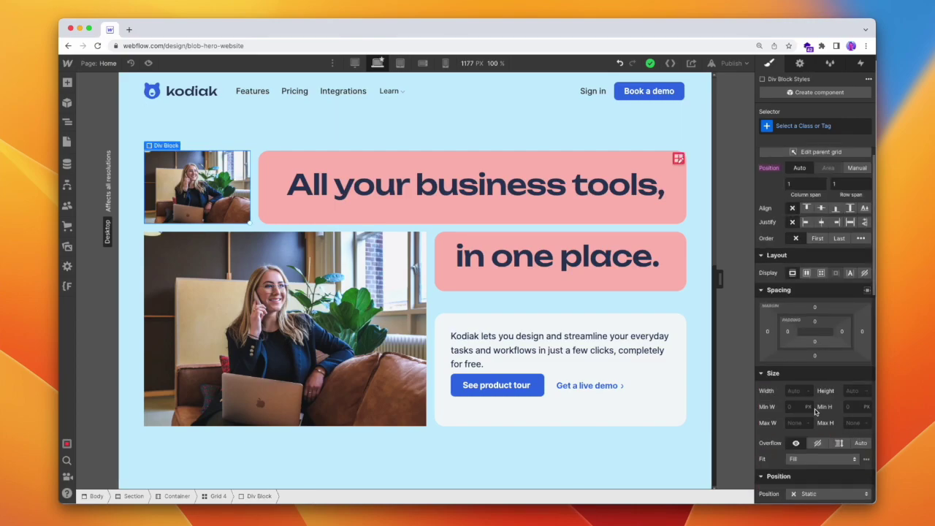
pyautogui.click(817, 444)
pyautogui.scroll(-3, 816, 449)
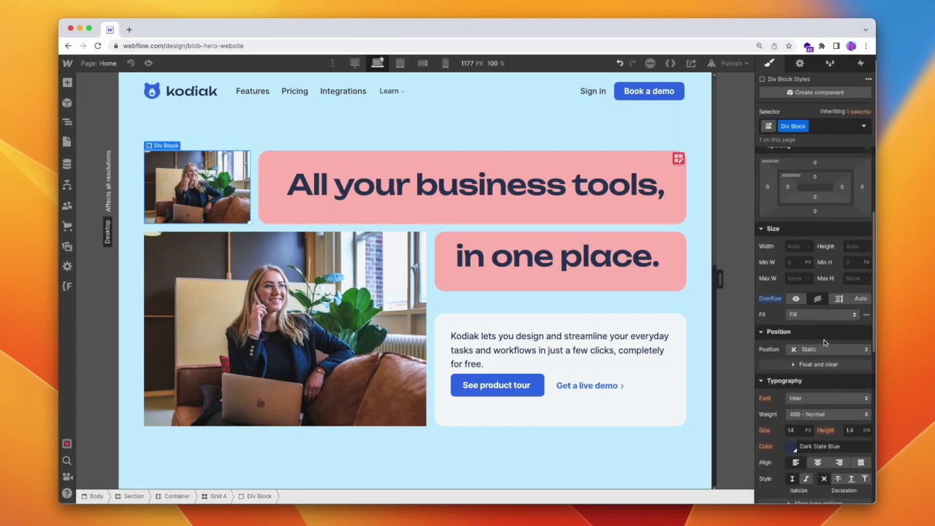
pyautogui.click(824, 349)
pyautogui.click(818, 361)
# - Set the width of the small first-row image to 800 px
pyautogui.click(219, 189)
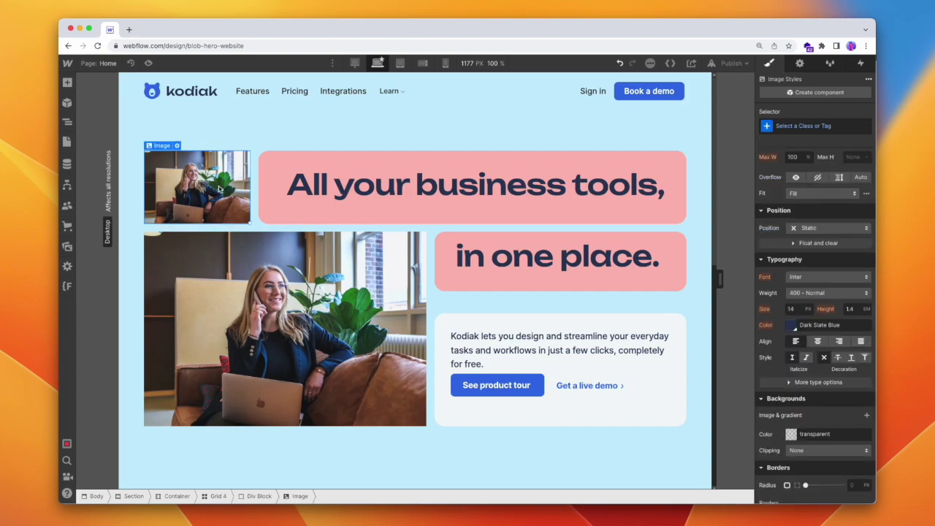
pyautogui.scroll(3, 804, 292)
pyautogui.click(800, 290)
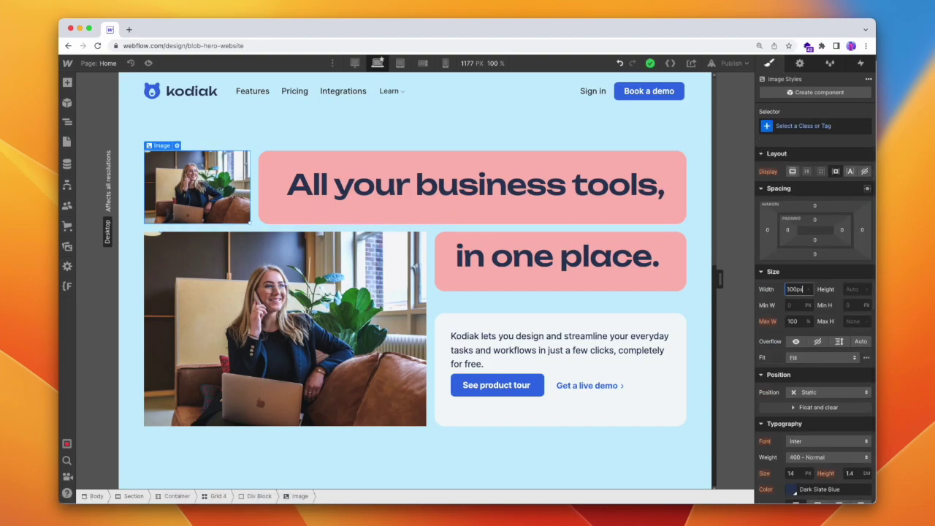
pyautogui.press('Return')
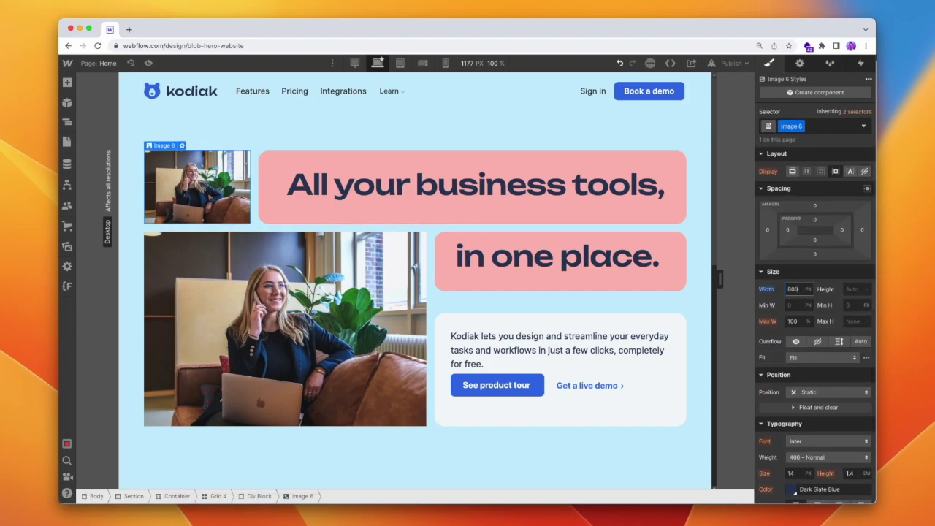
# - Remove the maximum width of the small first-row image and set its position to absolute
pyautogui.click(807, 324)
pyautogui.click(813, 392)
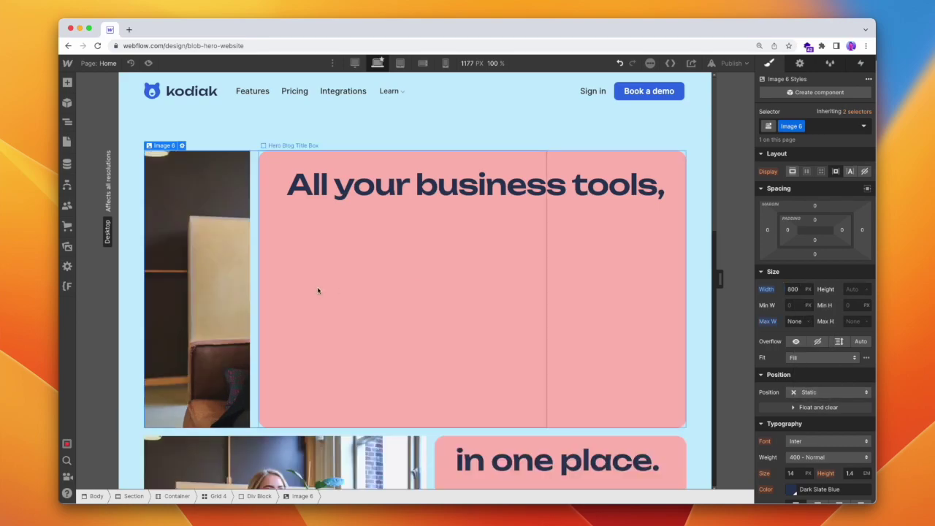
pyautogui.click(816, 395)
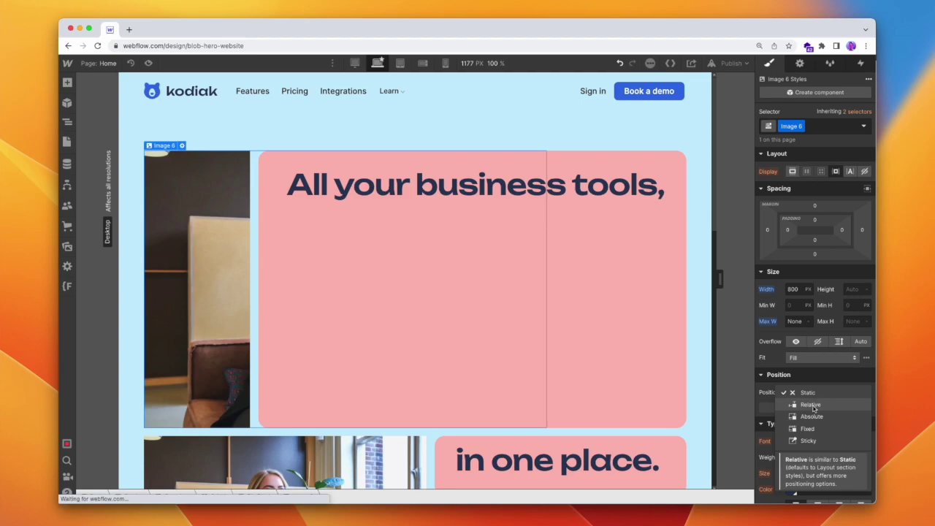
pyautogui.click(811, 417)
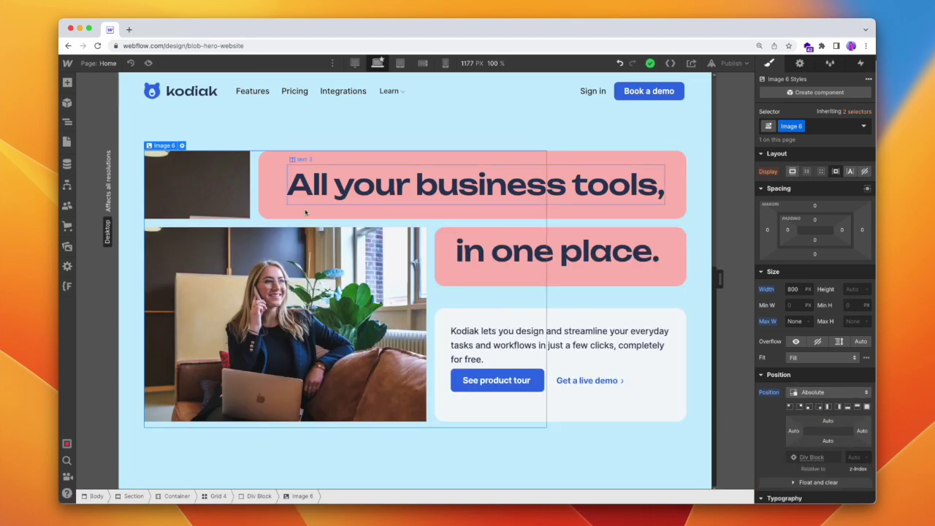
# - Hide the overflow of the div block around the large second-row image and set its position to relative
pyautogui.click(376, 410)
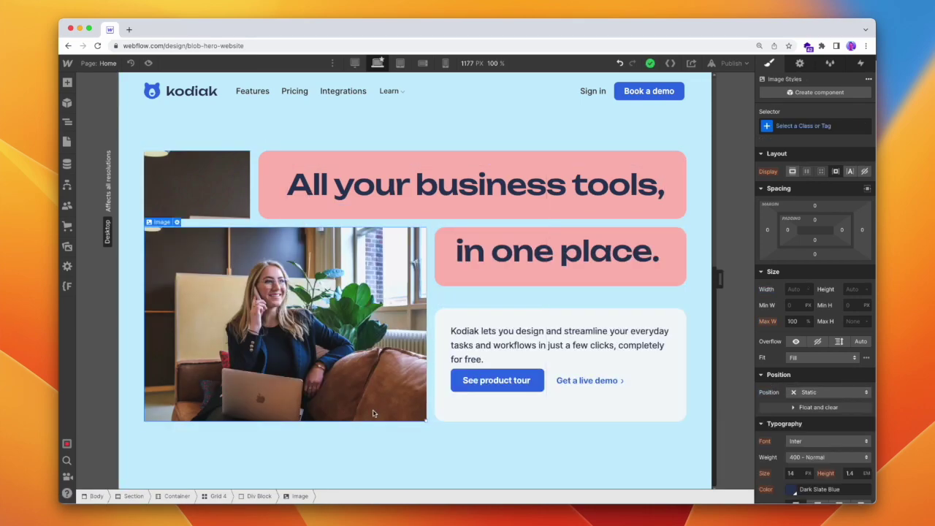
pyautogui.click(260, 496)
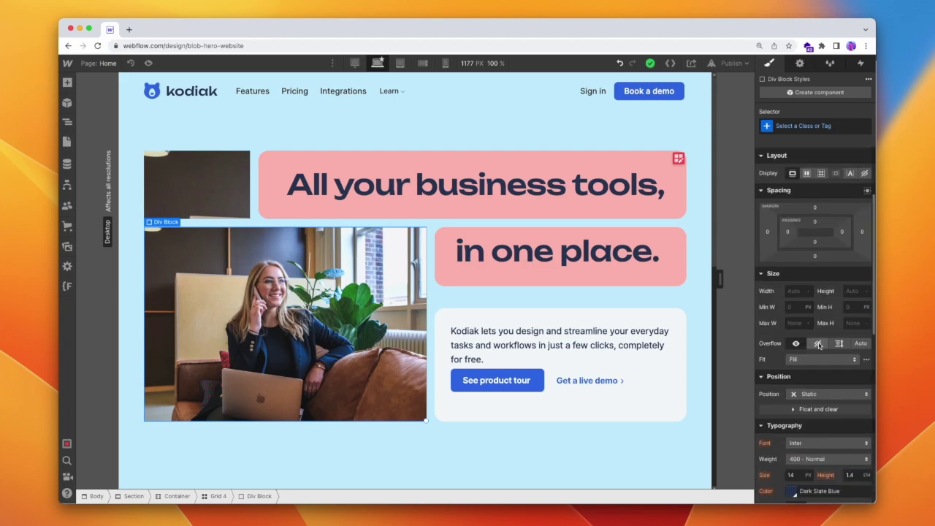
pyautogui.click(818, 344)
pyautogui.click(807, 394)
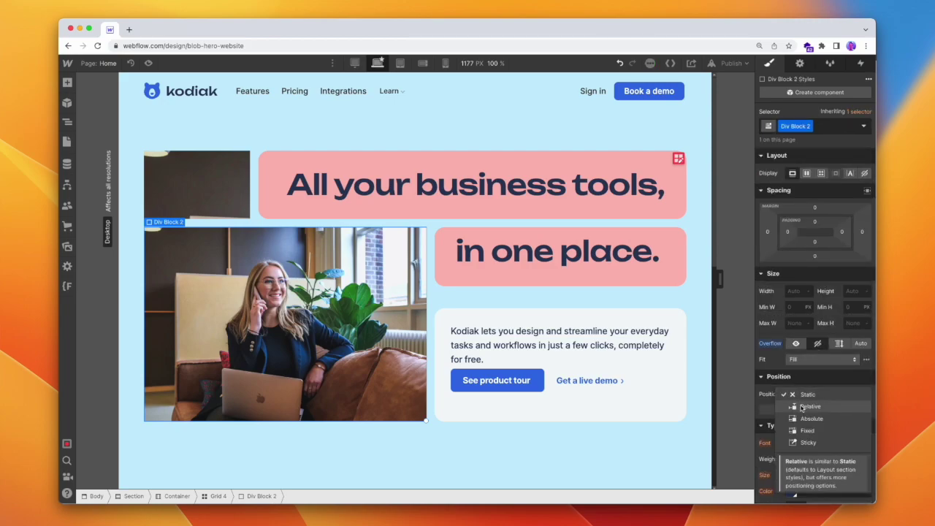
# - Set the position of the large second-row image to absolute
pyautogui.click(238, 306)
pyautogui.click(818, 272)
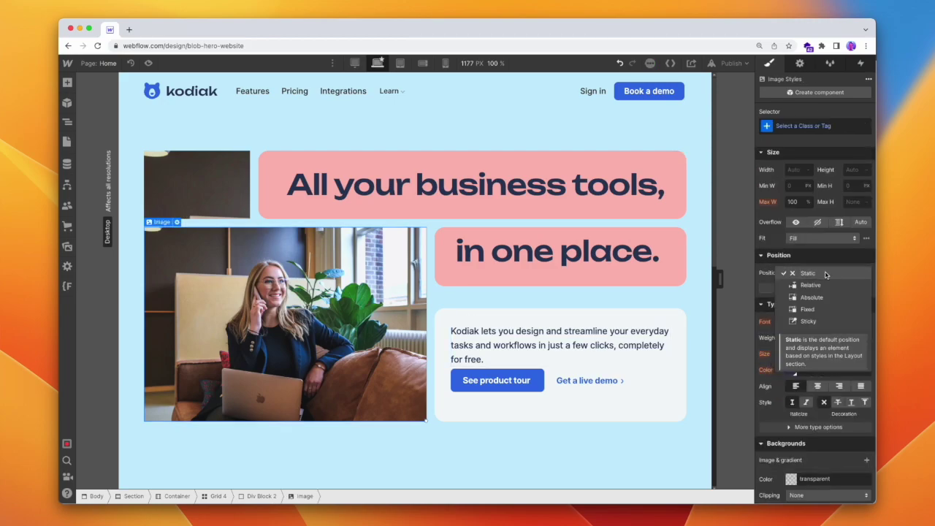
pyautogui.click(808, 304)
# - Set the large second-row image's width to 800 px with no maximum width, and shift the image upward inside its div block
pyautogui.scroll(1, 788, 252)
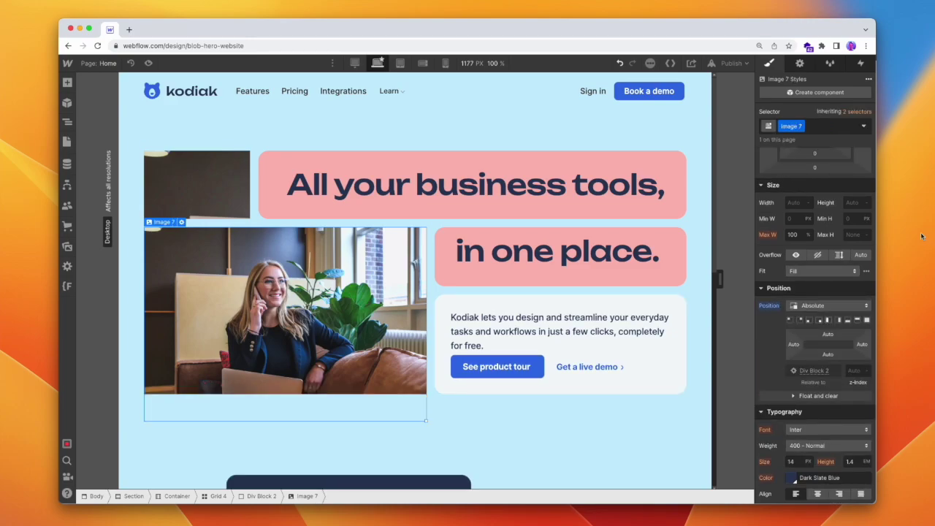
pyautogui.scroll(3, 800, 223)
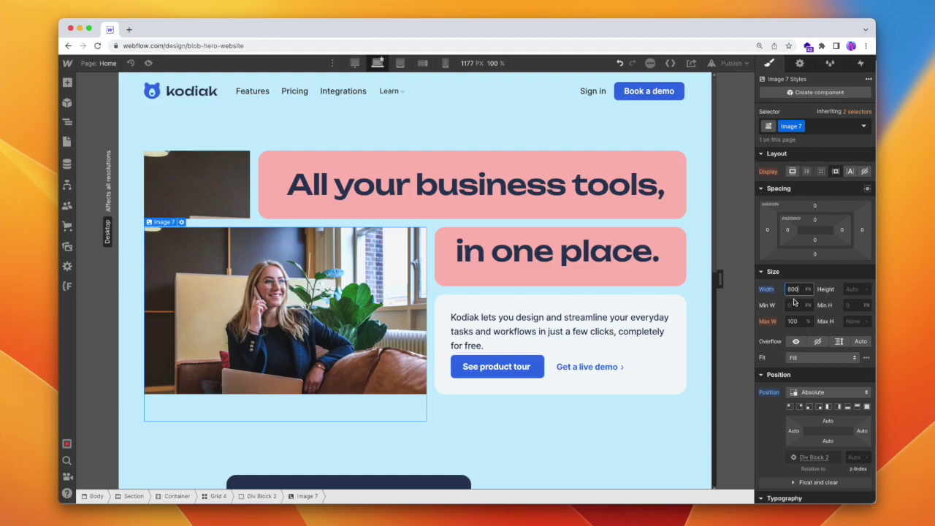
pyautogui.click(808, 321)
pyautogui.click(812, 389)
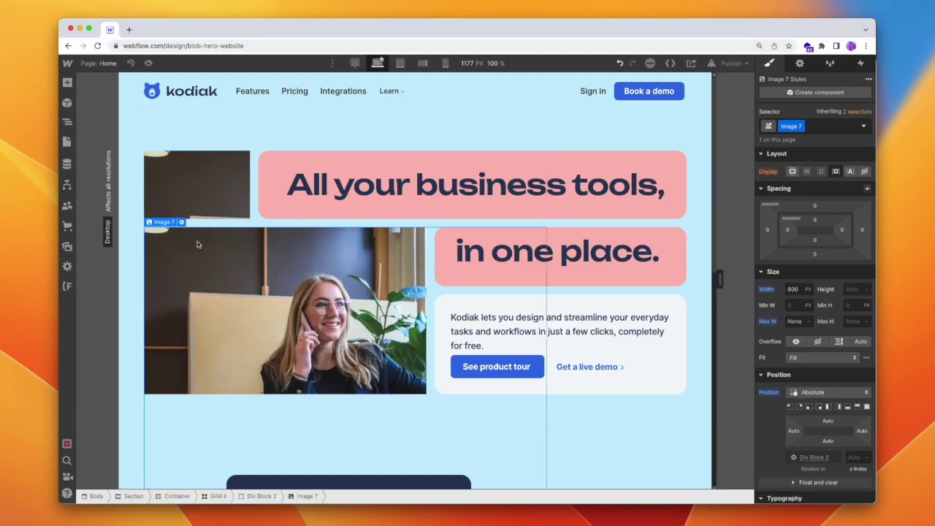
pyautogui.moveTo(826, 425); pyautogui.dragTo(834, 353)
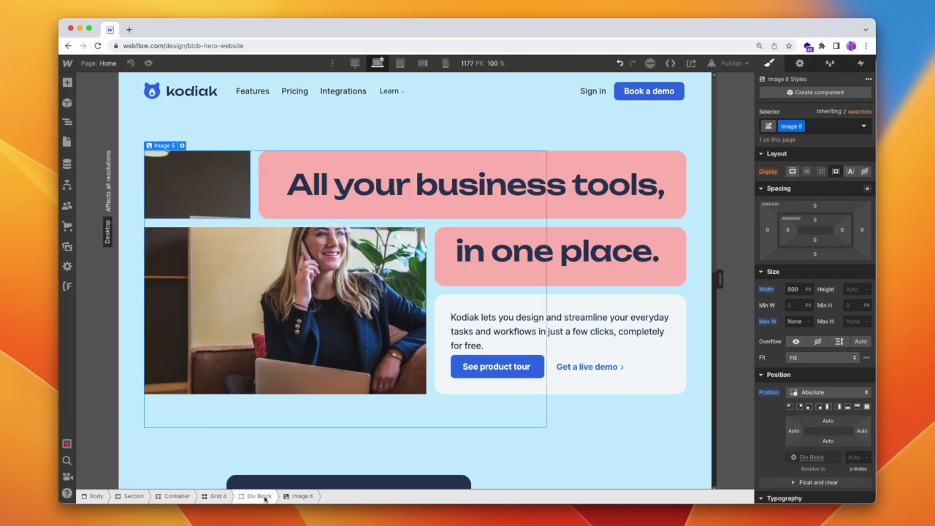
# - Set the bottom margin of the div block around the small first-row image to -20 px
pyautogui.click(252, 496)
pyautogui.click(815, 376)
pyautogui.write('-24')
pyautogui.press('Return')
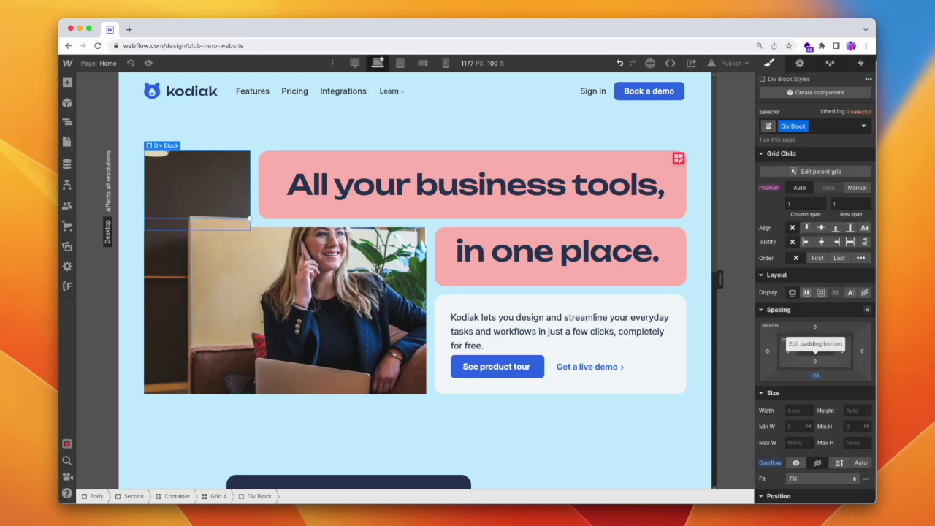
pyautogui.click(815, 376)
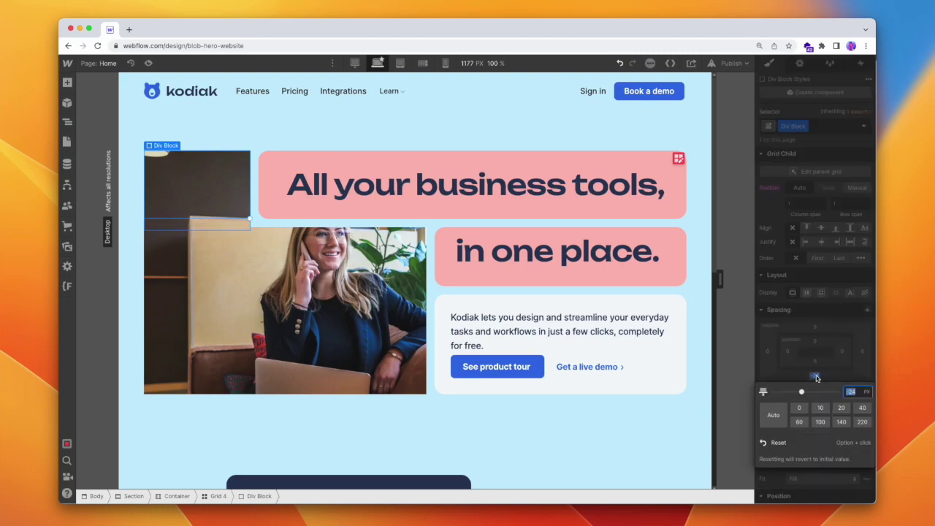
pyautogui.press('Return')
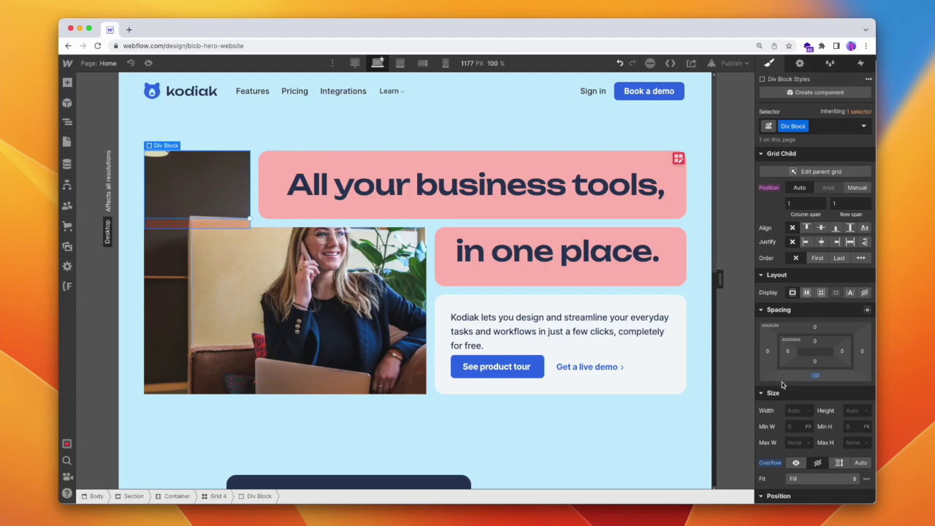
# - Round the top-left and top-right corners of the small first-row image's div block with a 20 px radius
pyautogui.scroll(-10, 830, 234)
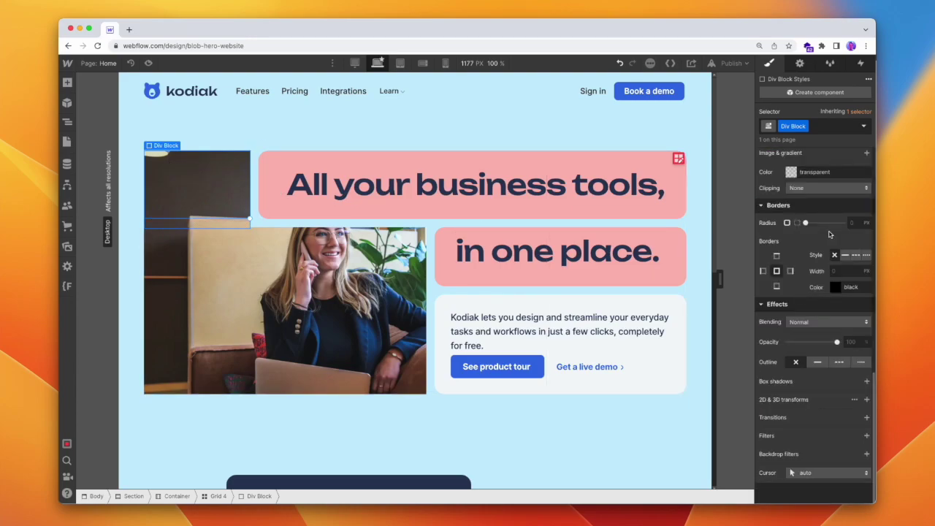
pyautogui.click(796, 222)
pyautogui.write('20')
pyautogui.click(851, 241)
pyautogui.write('20')
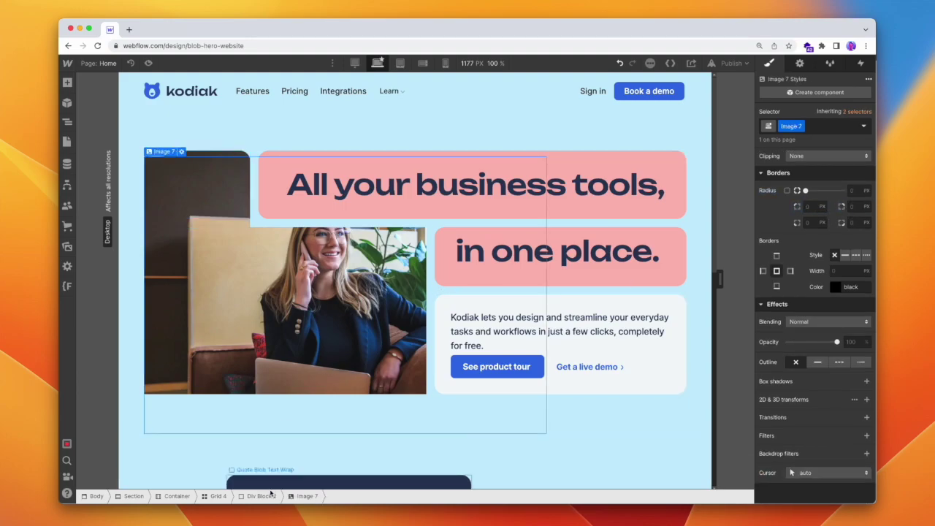
# - Give the large second-row image's div block a 20 px corner radius, with the top-left corner at 0
pyautogui.click(340, 318)
pyautogui.click(788, 223)
pyautogui.write('20')
pyautogui.click(796, 223)
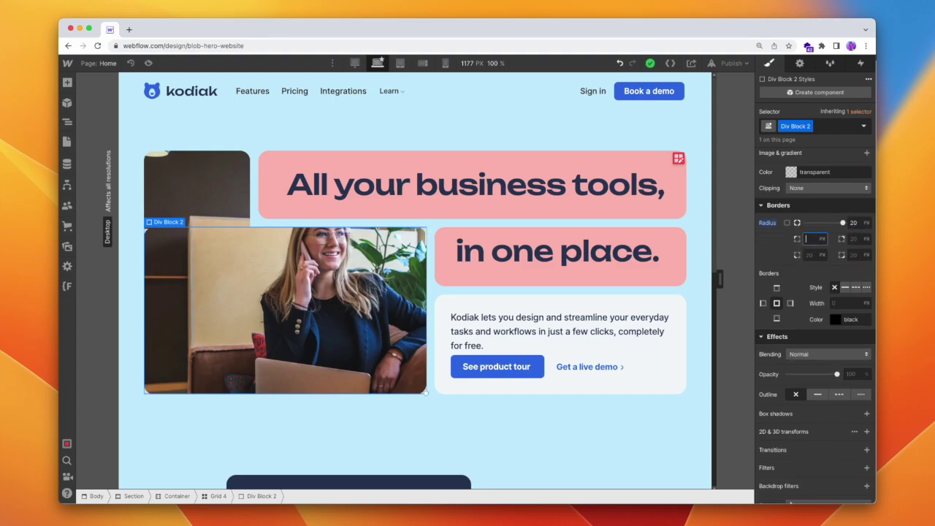
pyautogui.write('0')
# - Widen the canvas to 1279 px and give the first-row image a -150 px left offset and a width of 820 px
pyautogui.moveTo(720, 278); pyautogui.dragTo(817, 300)
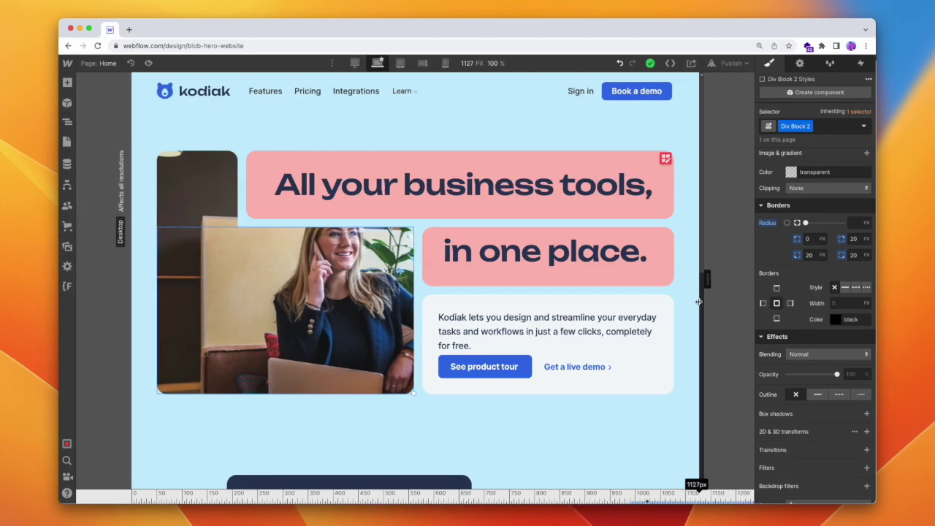
pyautogui.click(306, 290)
pyautogui.scroll(3, 829, 314)
pyautogui.click(794, 290)
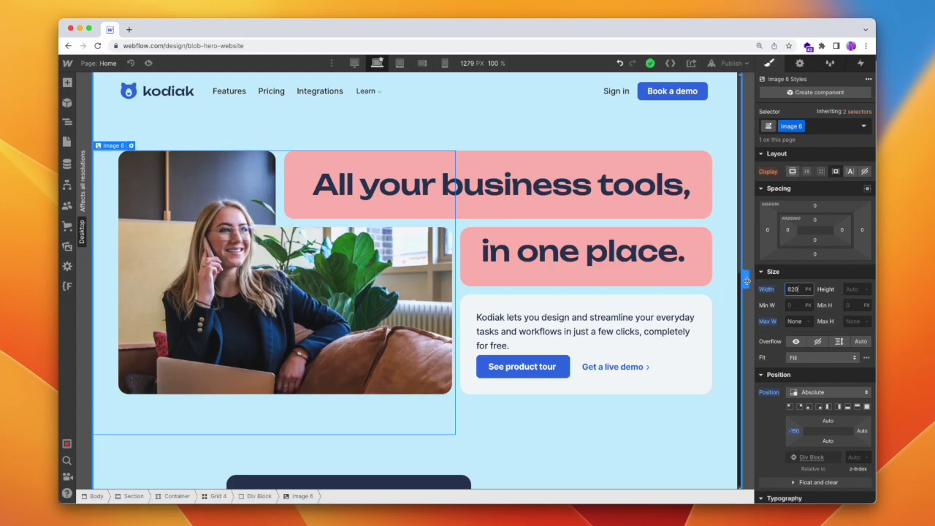
pyautogui.moveTo(747, 281); pyautogui.dragTo(813, 296)
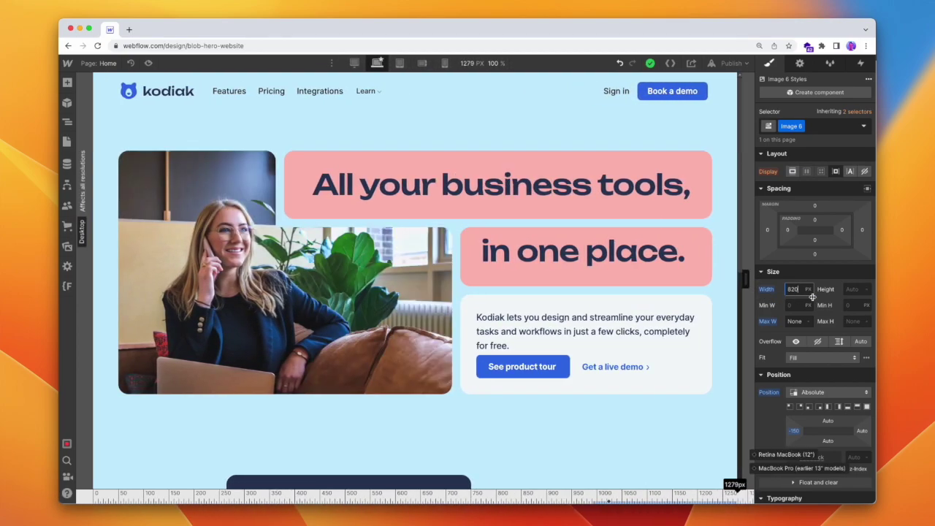
# - Set the top margin of the "in one place." title box to -20 px
pyautogui.click(703, 230)
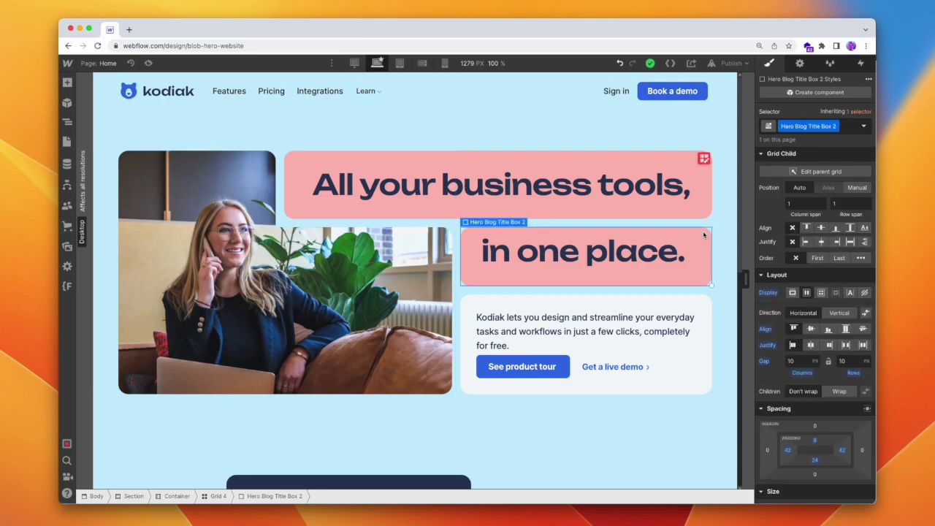
pyautogui.click(813, 426)
pyautogui.write('0')
pyautogui.press('Return')
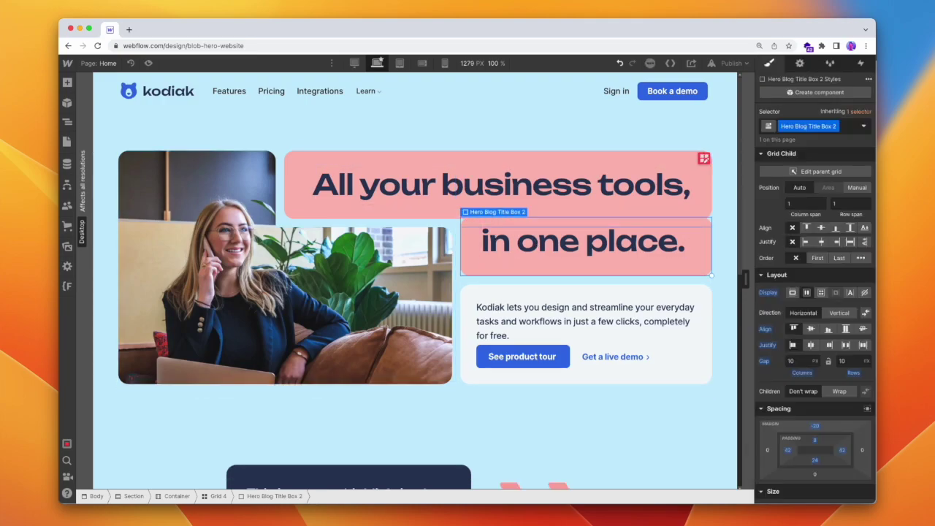
# - Set the radius of both top corners of the "in one place." box and the bottom-right corner of the "All your business tools," box to 0
pyautogui.scroll(-8, 811, 387)
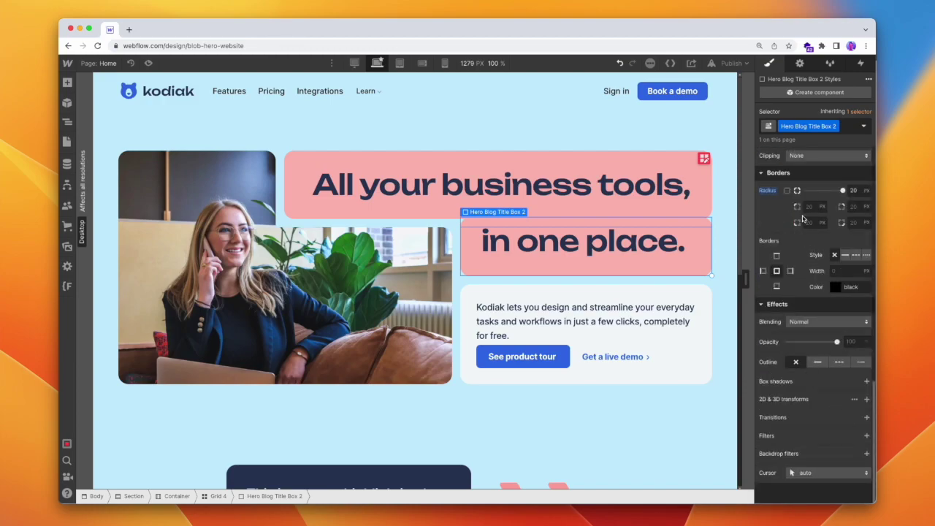
pyautogui.write('0')
pyautogui.click(853, 208)
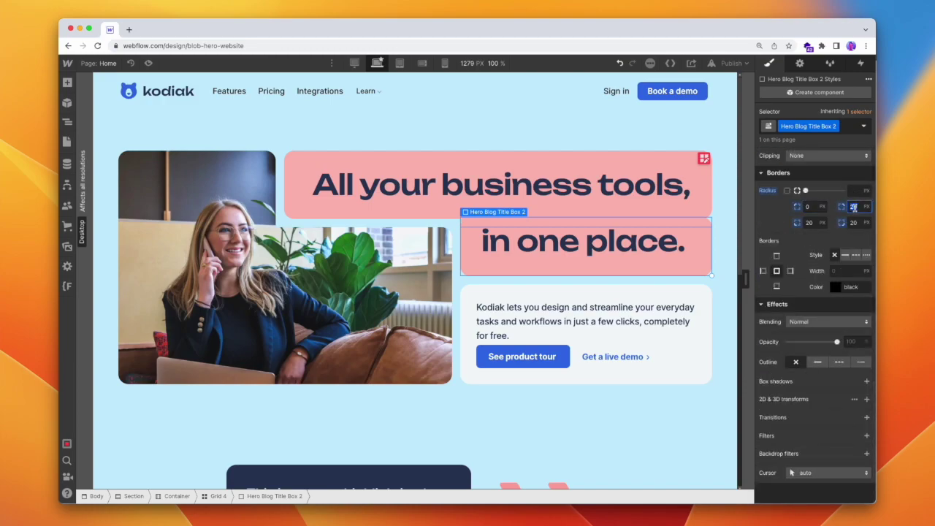
pyautogui.write('0')
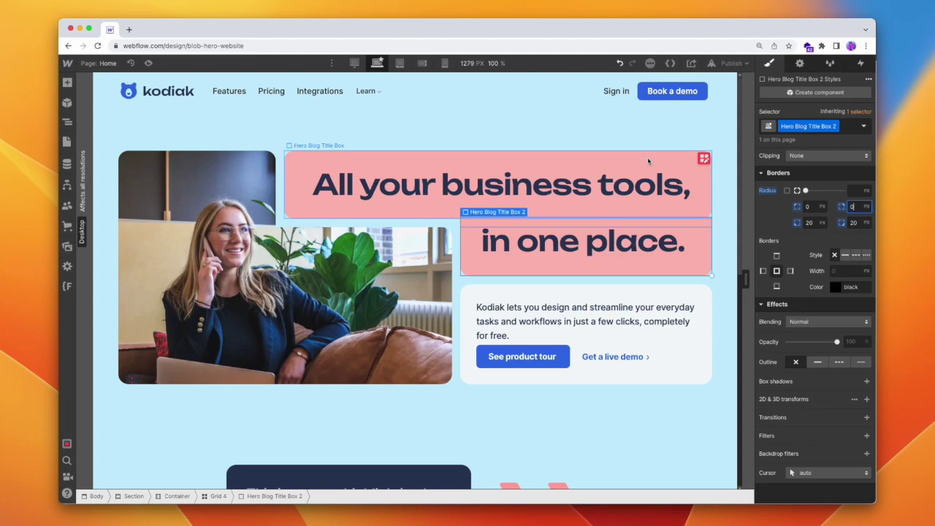
pyautogui.click(647, 157)
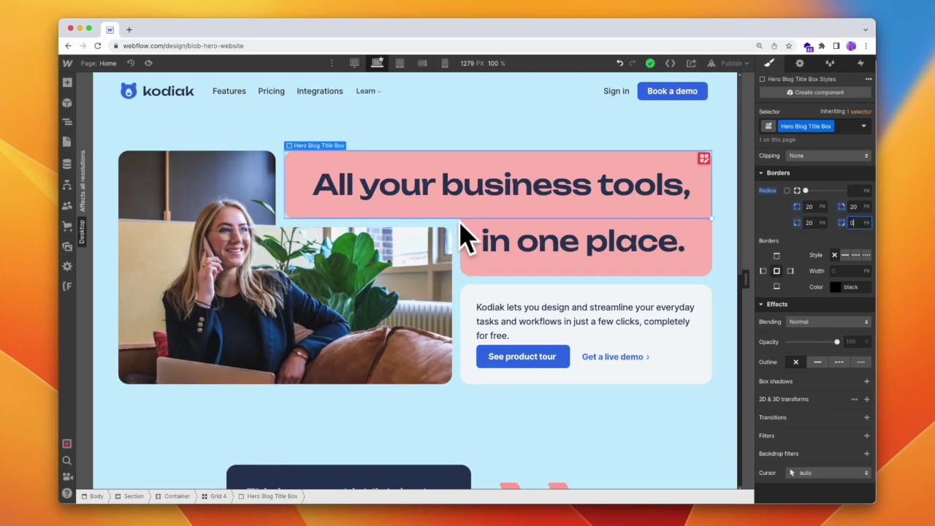
# - Copy the Curve Bottom Left element from the lower section into the "in one place." title box and set that box's position to relative
pyautogui.scroll(-5, 492, 264)
pyautogui.click(404, 442)
pyautogui.scroll(5, 362, 415)
pyautogui.click(584, 248)
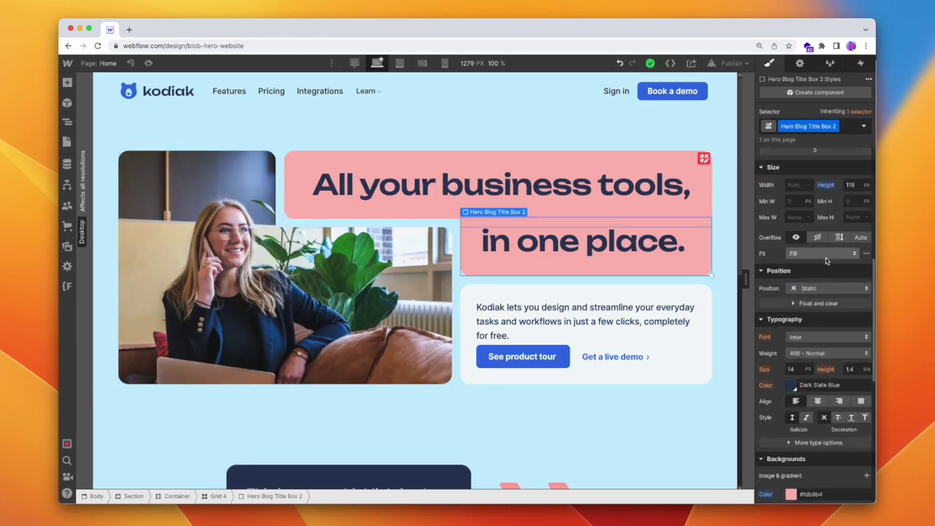
pyautogui.click(821, 310)
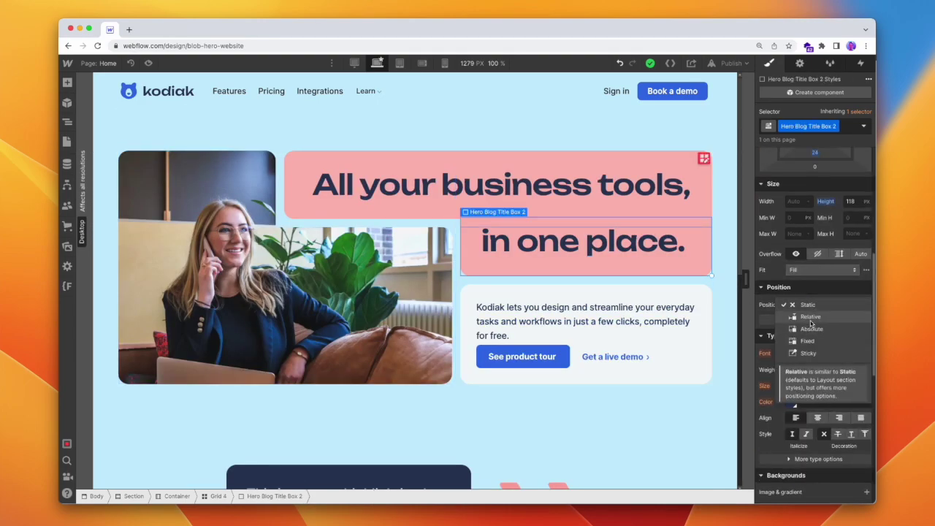
pyautogui.click(810, 321)
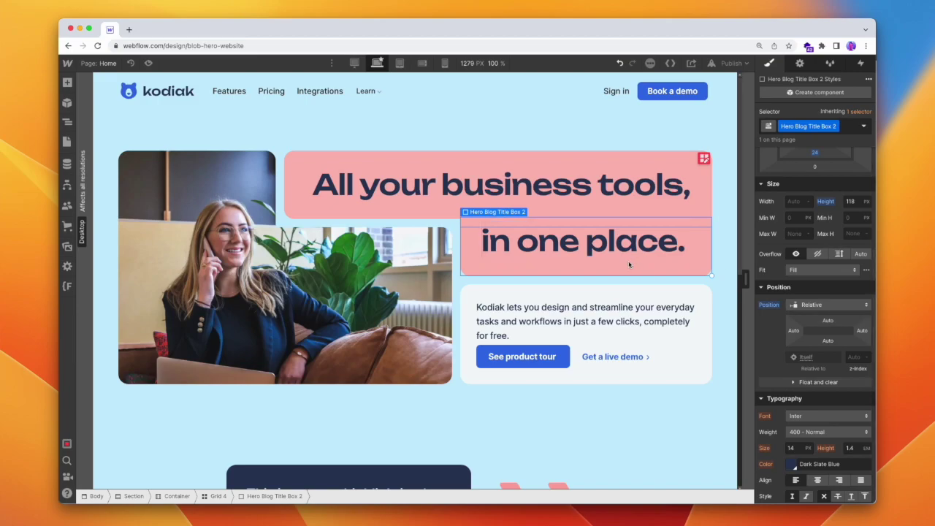
# - Duplicate the class of the pasted Curve Bottom Left element and name the copy "Curve Top Left 2"
pyautogui.click(67, 122)
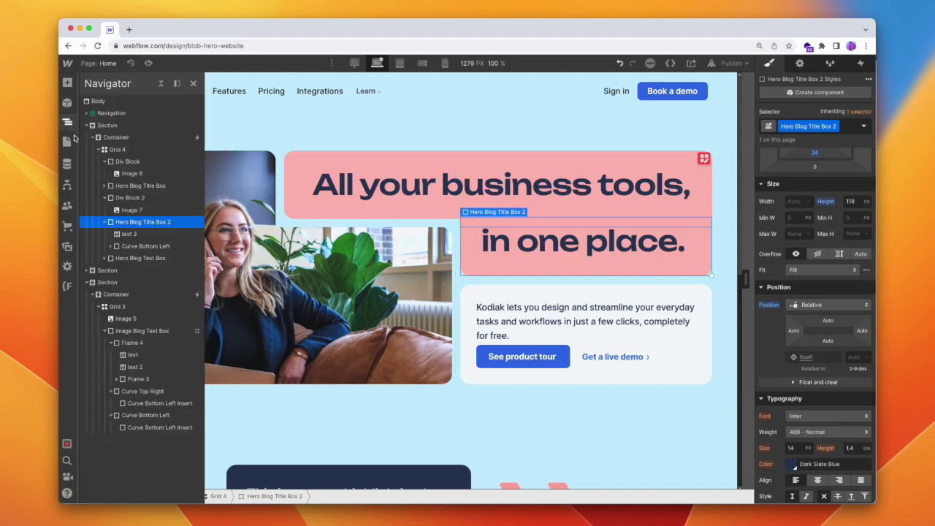
pyautogui.click(142, 249)
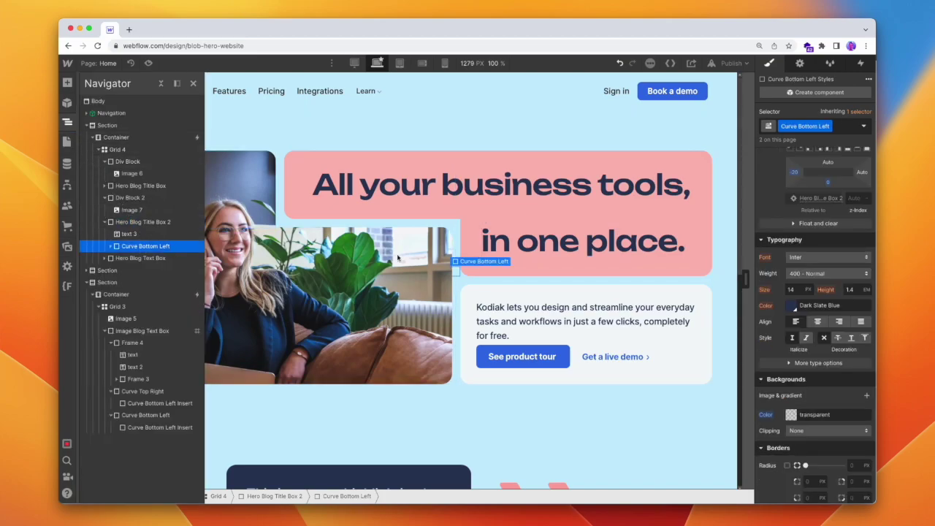
pyautogui.click(829, 129)
pyautogui.click(807, 152)
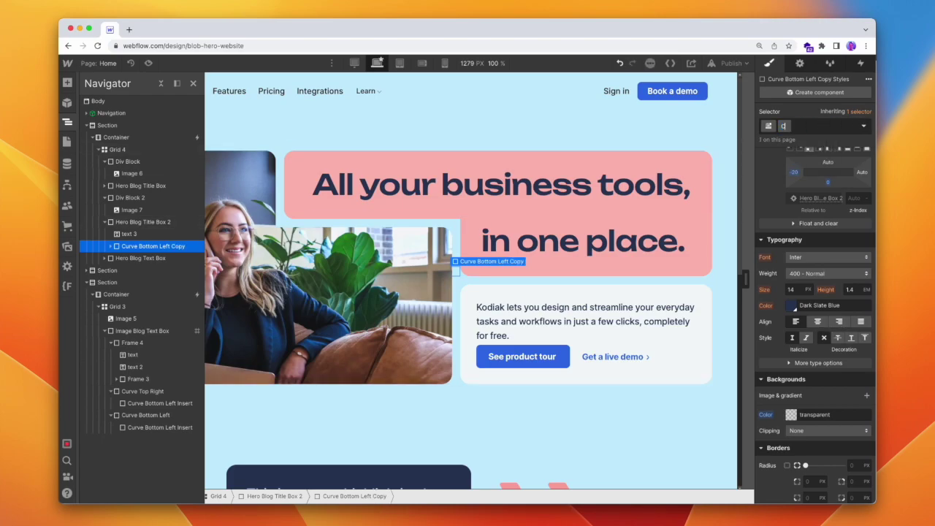
pyautogui.press('Return')
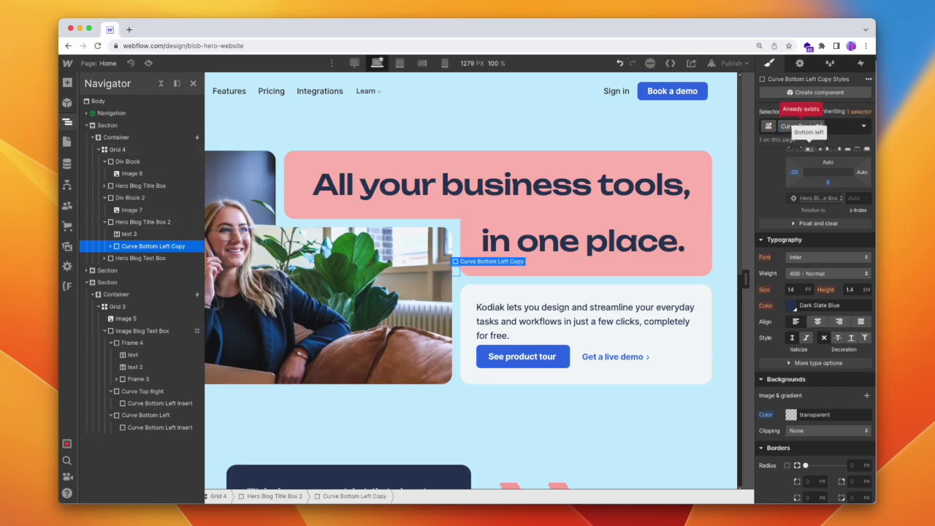
pyautogui.write('2')
pyautogui.press('Return')
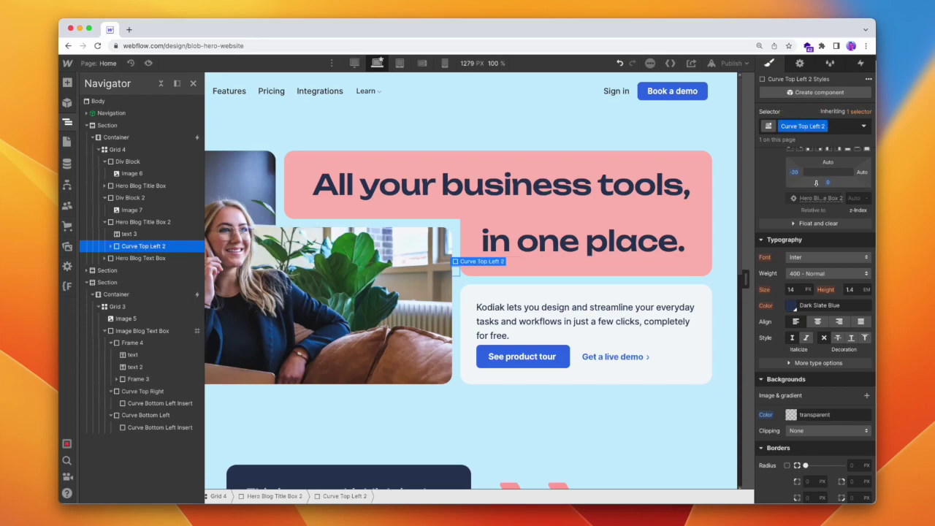
# - Clear the bottom offset of the Curve Top Left 2 element
pyautogui.keyDown('alt'); pyautogui.click(829, 184); pyautogui.keyUp('alt')
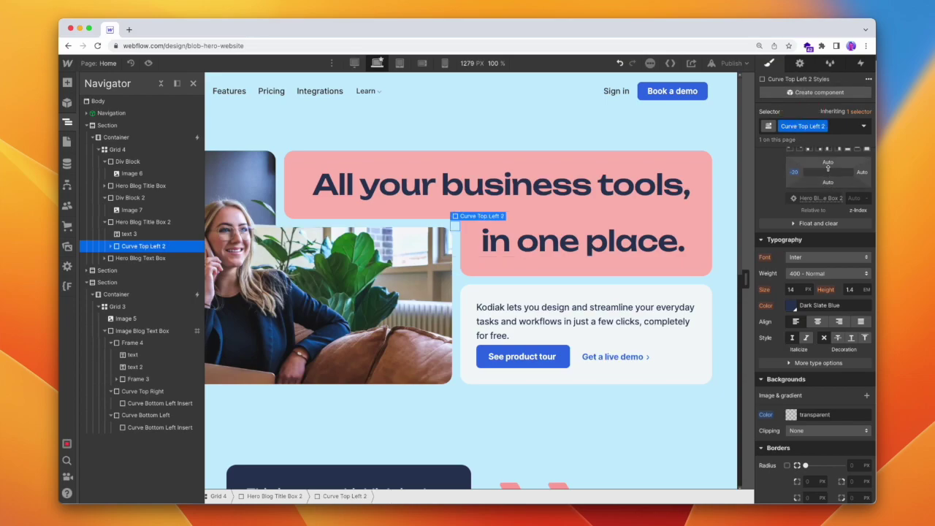
pyautogui.scroll(1, 818, 248)
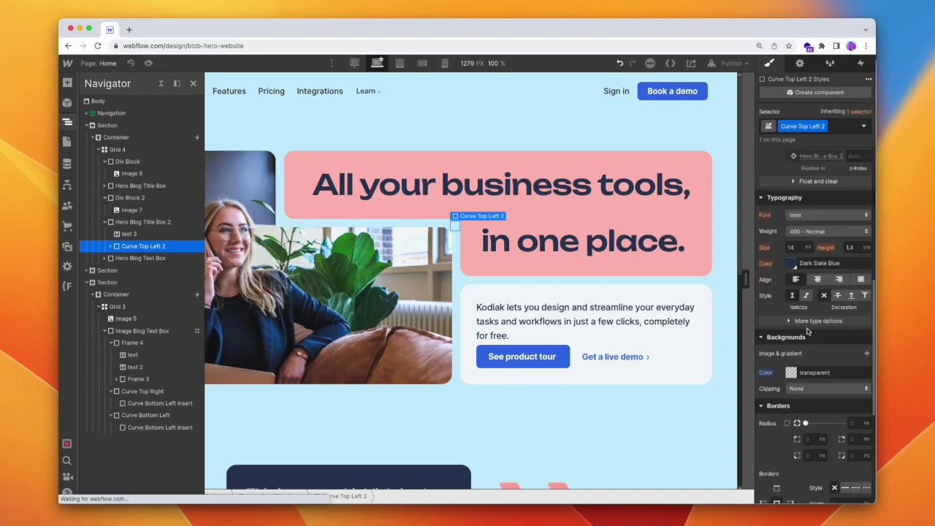
# - Duplicate the class of the insert inside Curve Top Left 2 and name the copy "Curve Top Left Insert 2"
pyautogui.press('cmd+v')
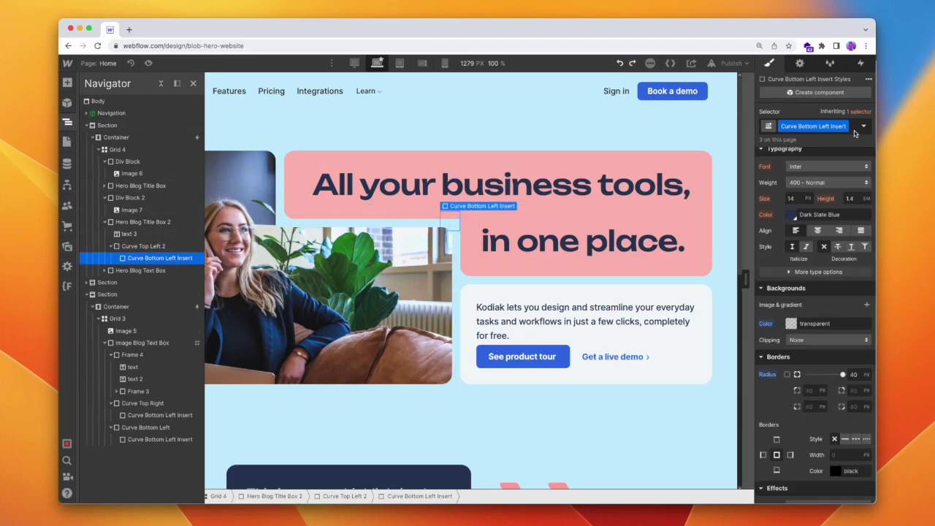
pyautogui.click(847, 128)
pyautogui.click(807, 141)
pyautogui.write('Curve top')
pyautogui.press('BackSpace')
pyautogui.press('BackSpace')
pyautogui.press('BackSpace')
pyautogui.write('Top Left In')
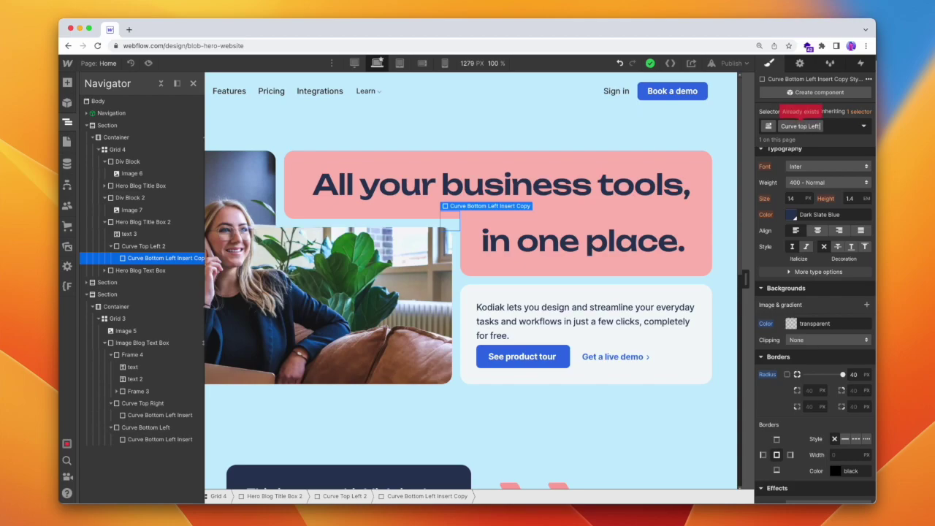
pyautogui.write('sert 2')
pyautogui.press('Return')
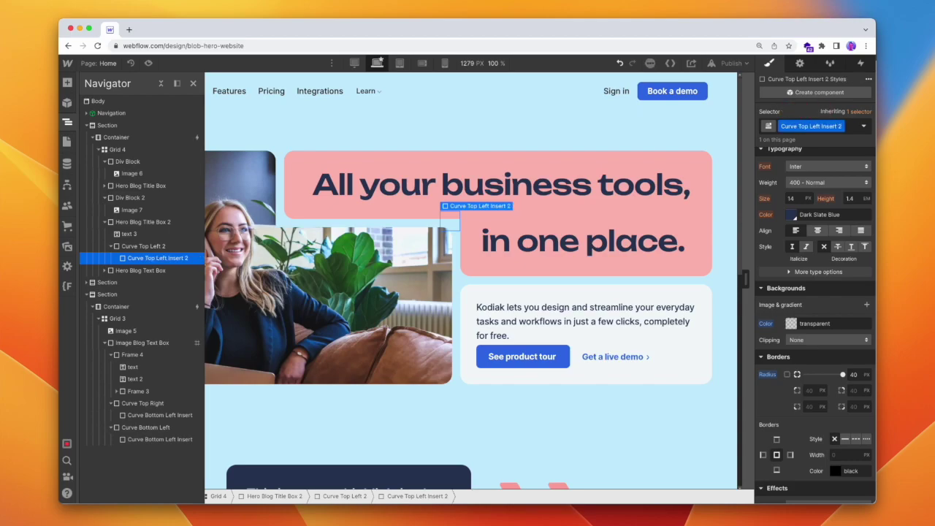
# - Set the top offset of the Curve Top Left Insert 2 element to 0
pyautogui.scroll(5, 818, 277)
pyautogui.click(832, 421)
pyautogui.write('0')
pyautogui.press('Return')
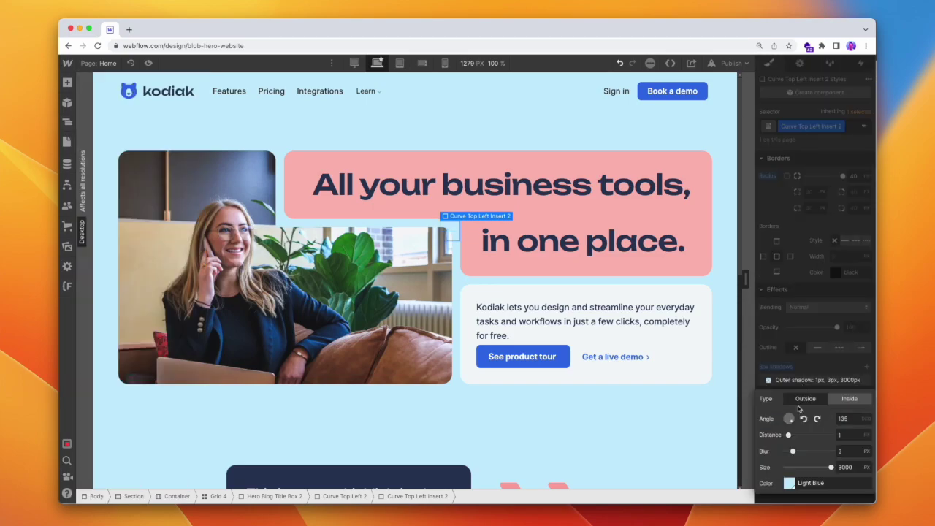
# - Change the box shadow colour of Curve Top Left Insert 2 to the pink sampled from the hero title box
pyautogui.click(784, 485)
pyautogui.click(767, 388)
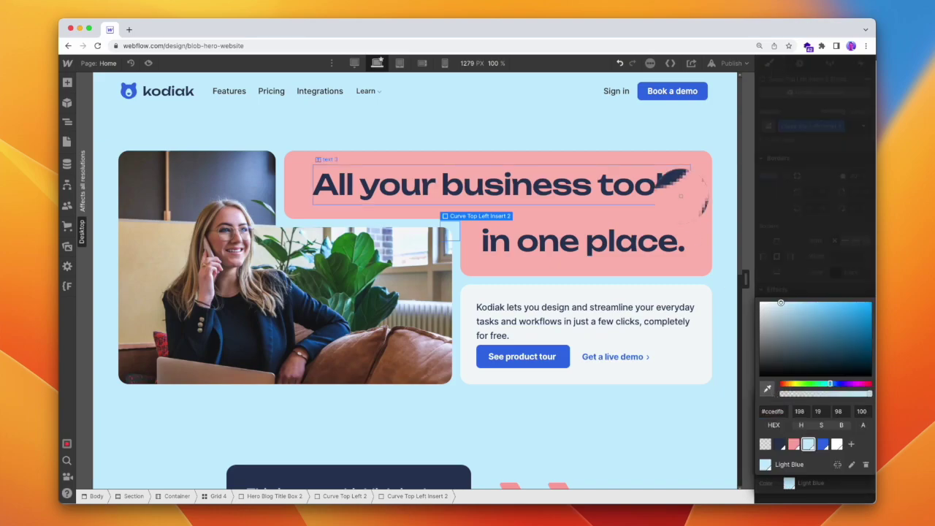
pyautogui.press('z')
pyautogui.click(686, 194)
pyautogui.press('Escape')
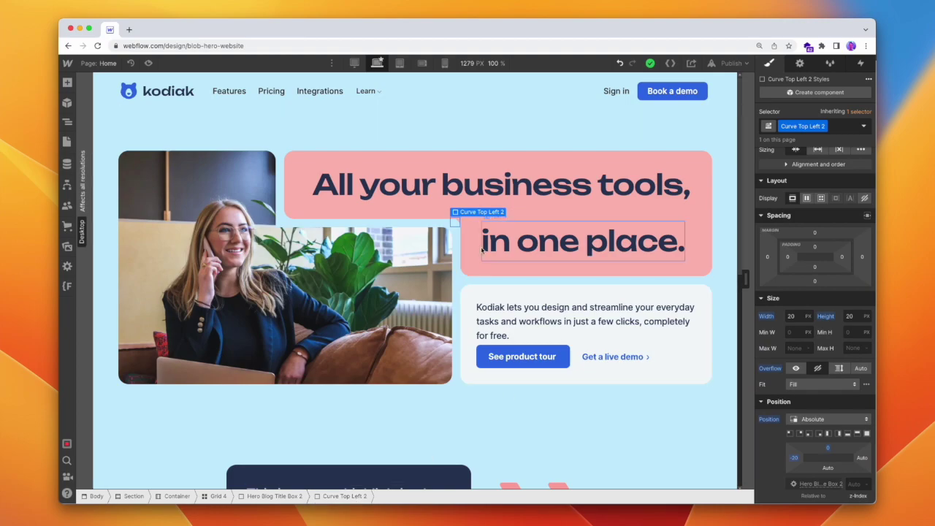
# - Set both the column gap and the row gap of the hero's Grid 4 to 20 px
pyautogui.click(468, 284)
pyautogui.click(803, 184)
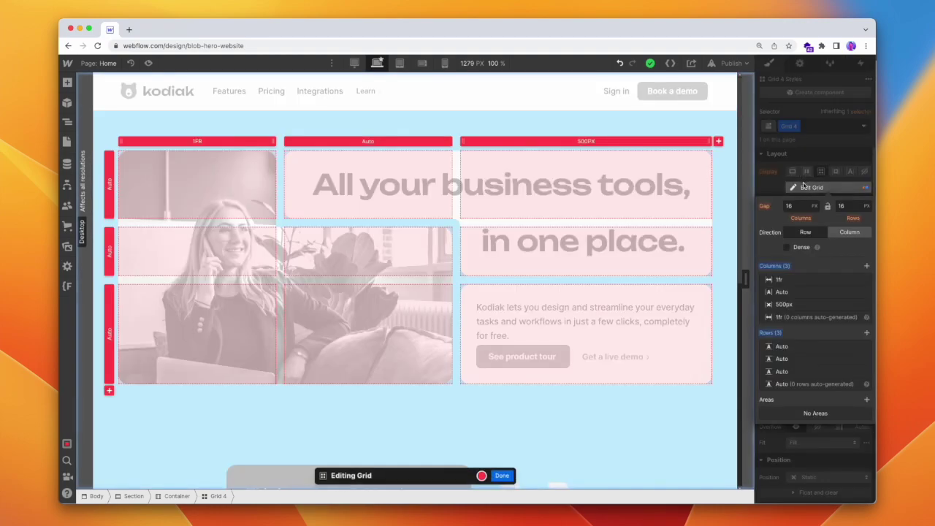
pyautogui.click(807, 206)
pyautogui.write('20')
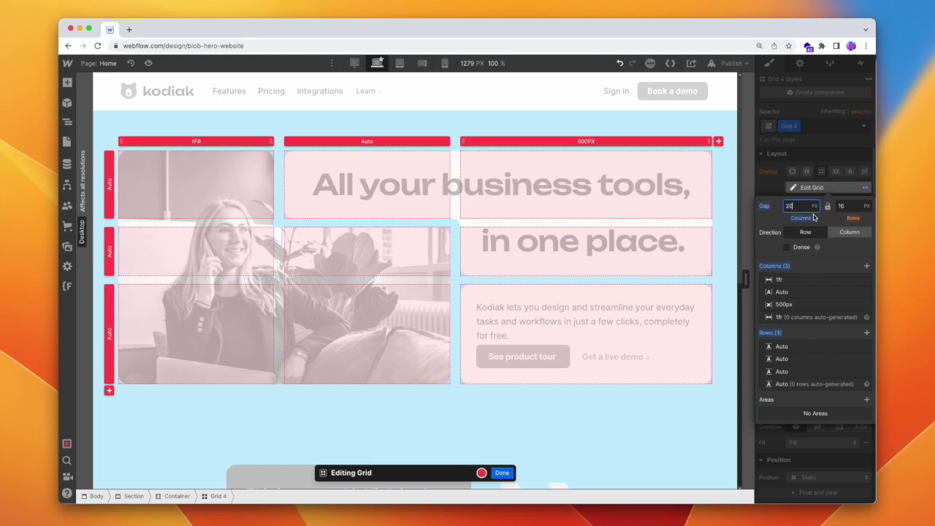
pyautogui.click(848, 207)
pyautogui.write('20')
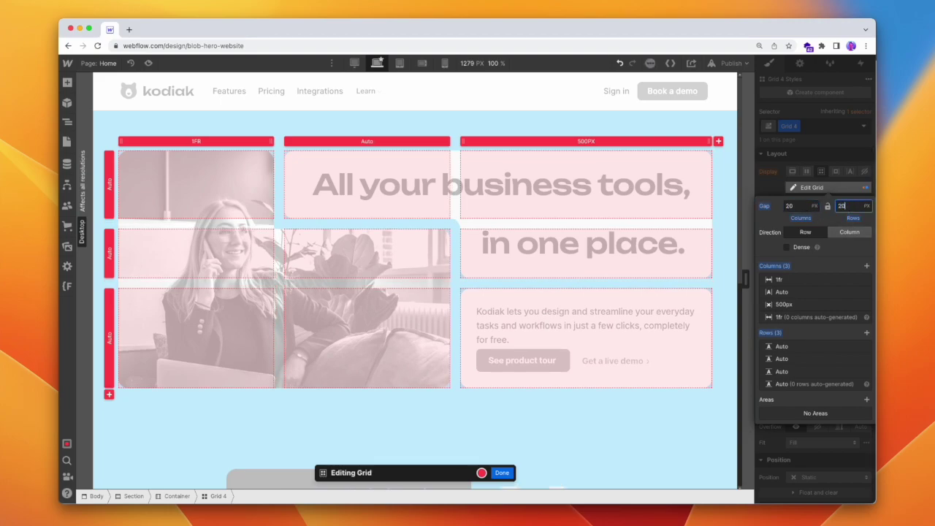
pyautogui.click(501, 473)
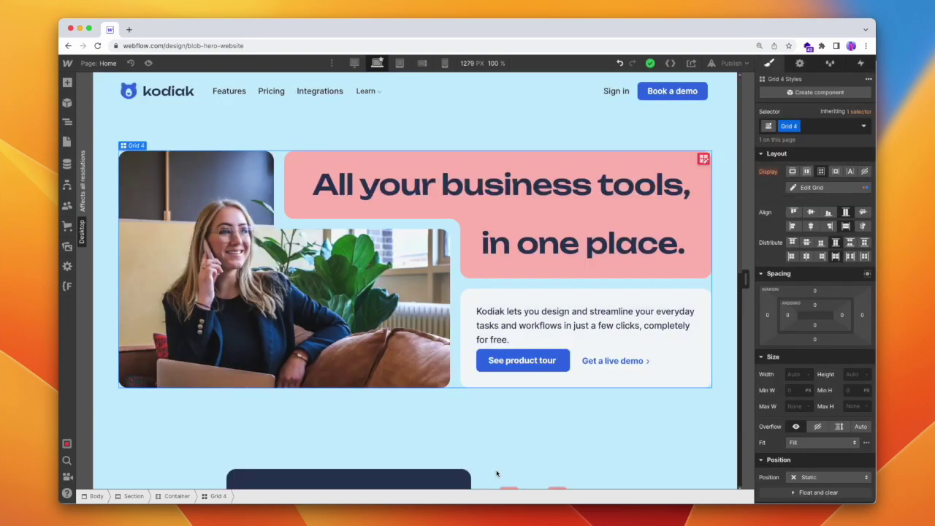
# - Add a div block inside the container of the hero's upper image and set its position to absolute
pyautogui.click(456, 227)
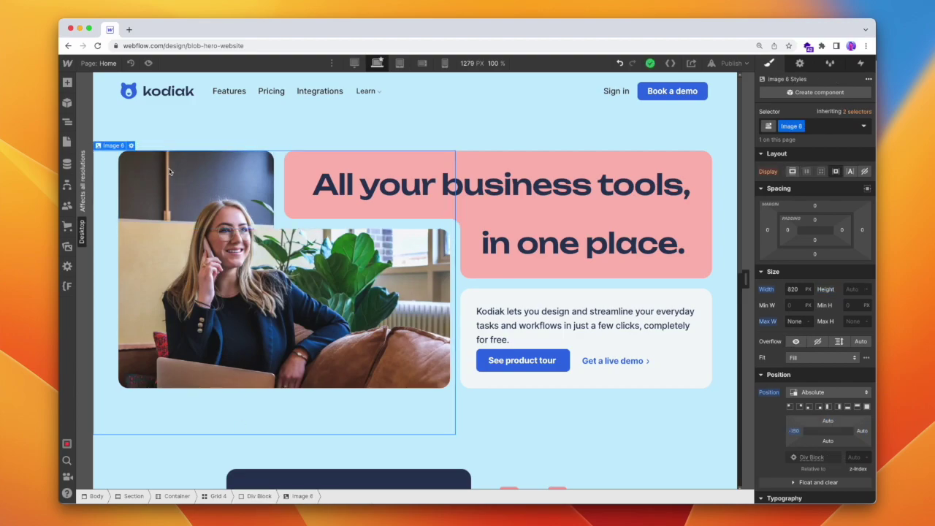
pyautogui.click(67, 82)
pyautogui.click(195, 168)
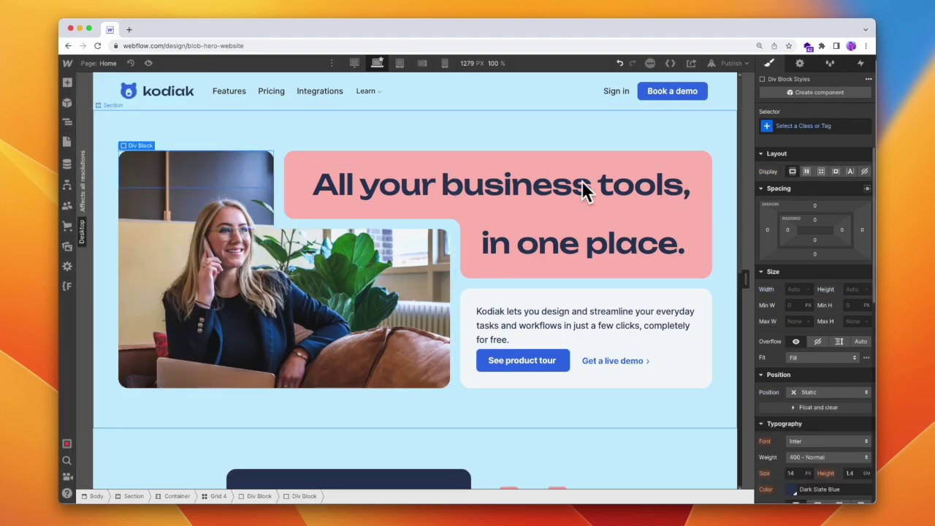
pyautogui.click(824, 392)
pyautogui.click(819, 416)
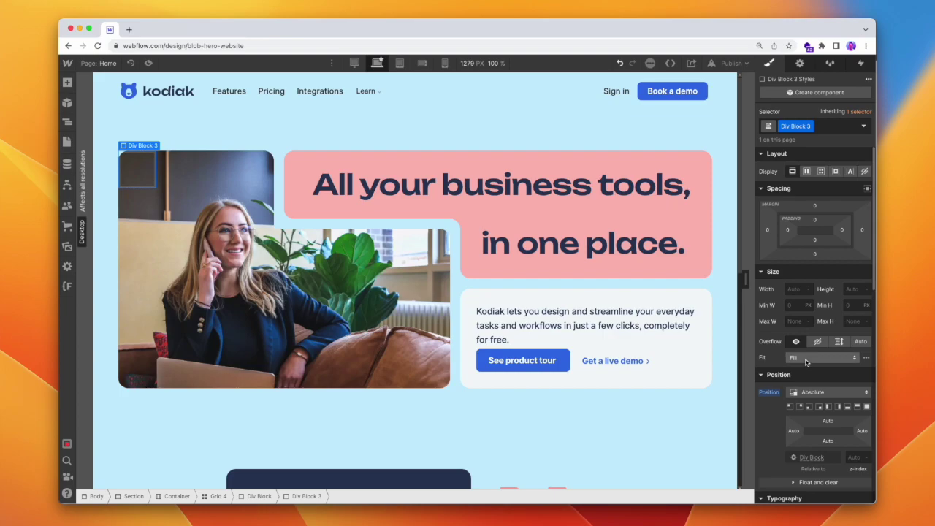
# - Give the new div block a right offset of 0, a width of 20 px and a height of 100%
pyautogui.click(864, 430)
pyautogui.click(849, 447)
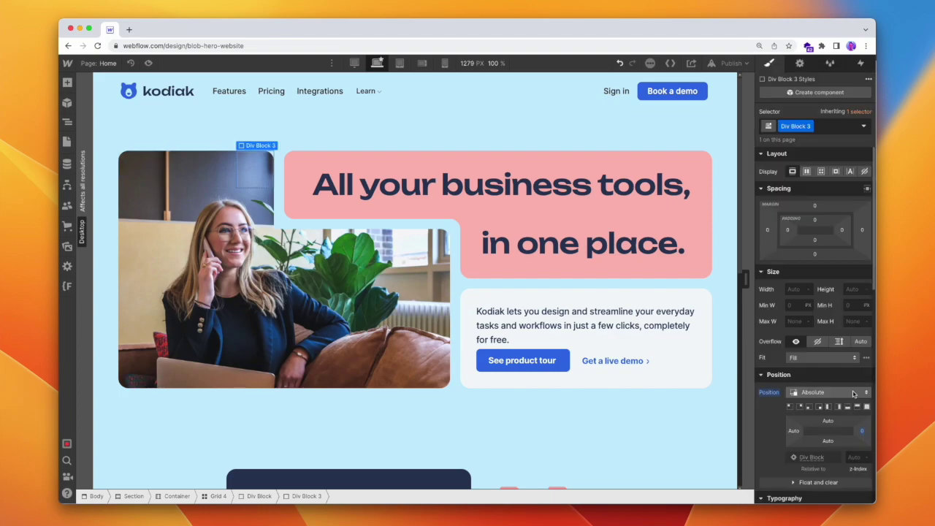
pyautogui.write('20')
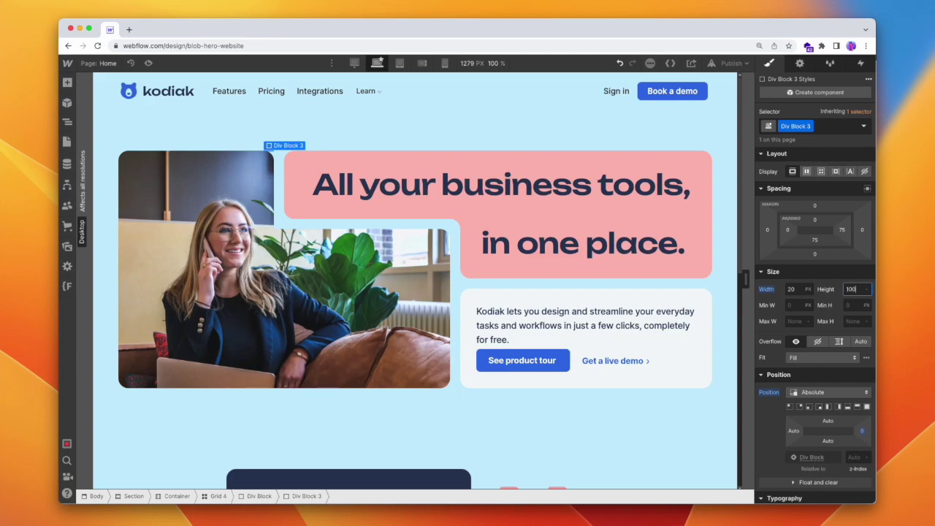
# - Give Div Block 3 the Light Blue background and a bottom-left corner radius of 20 px
pyautogui.scroll(-10, 833, 322)
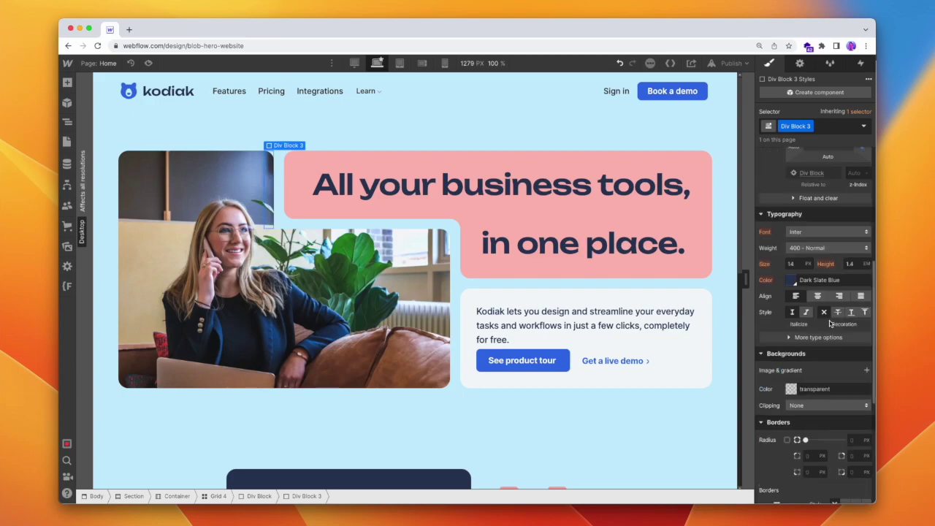
pyautogui.click(791, 266)
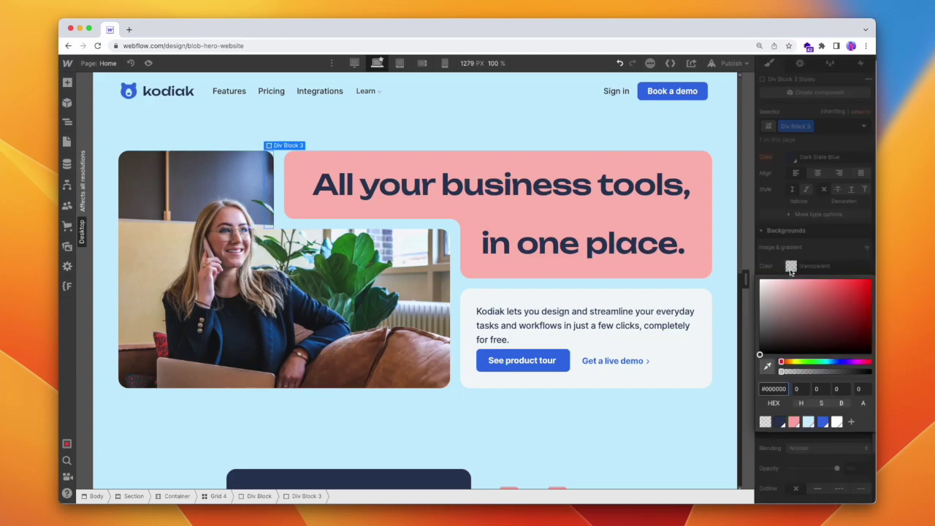
pyautogui.click(808, 422)
pyautogui.press('Escape')
pyautogui.scroll(-3, 809, 351)
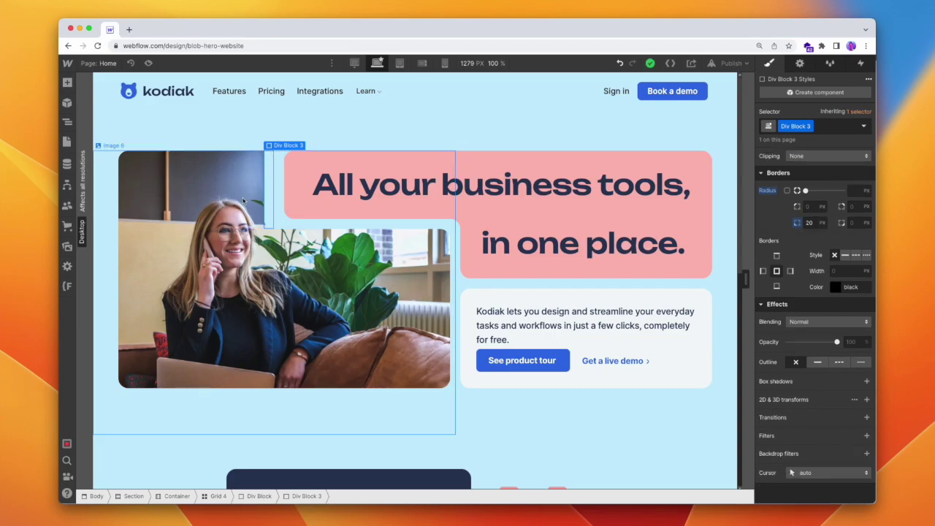
# - Set the right margin of the div block holding the upper hero image to -20 px
pyautogui.click(259, 496)
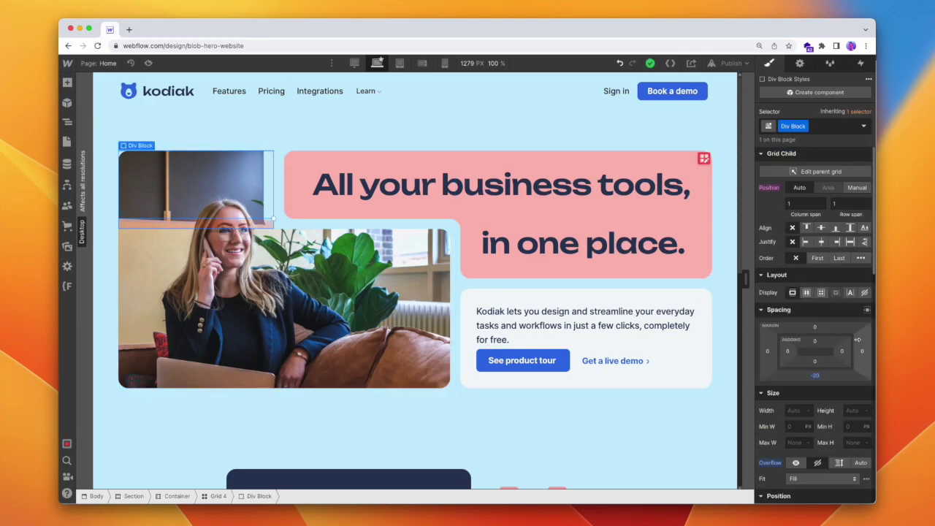
pyautogui.moveTo(862, 352); pyautogui.dragTo(855, 354)
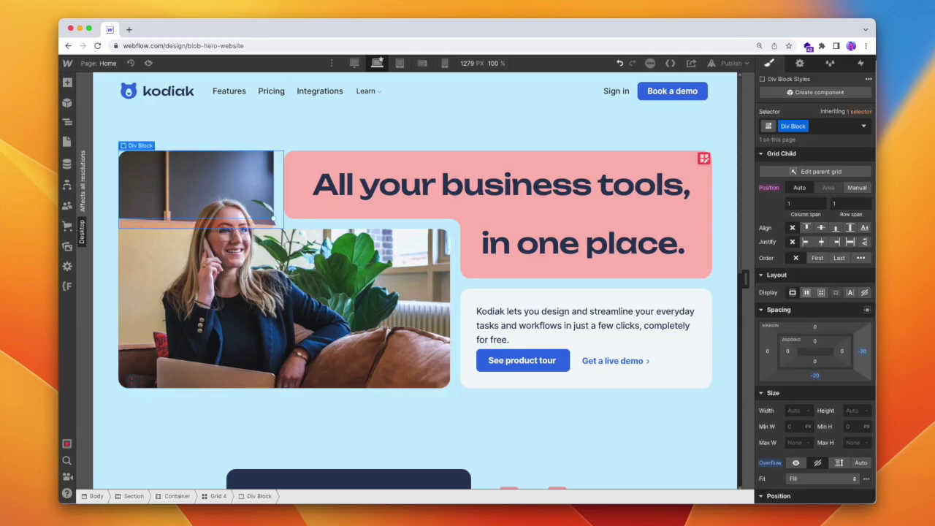
pyautogui.click(329, 197)
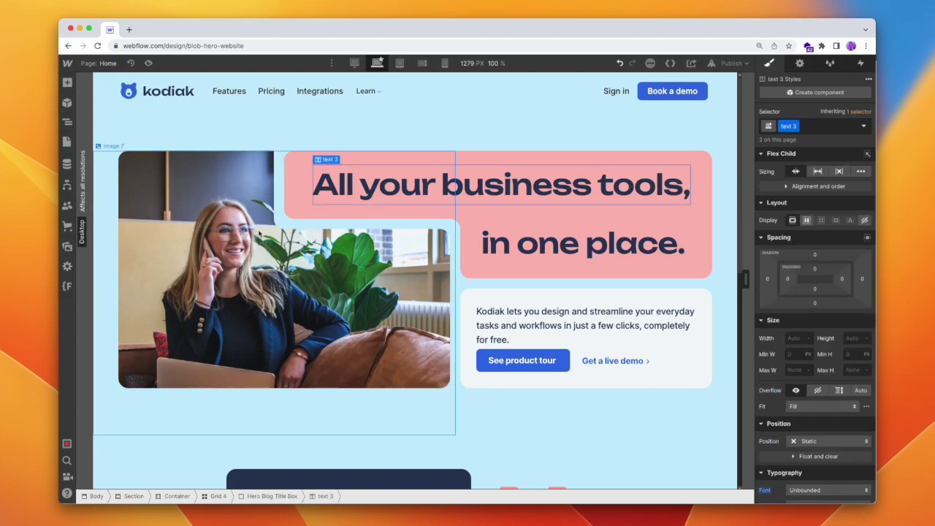
# - Copy the Curve Top Left 2 element into the div block holding the upper hero image
pyautogui.click(455, 231)
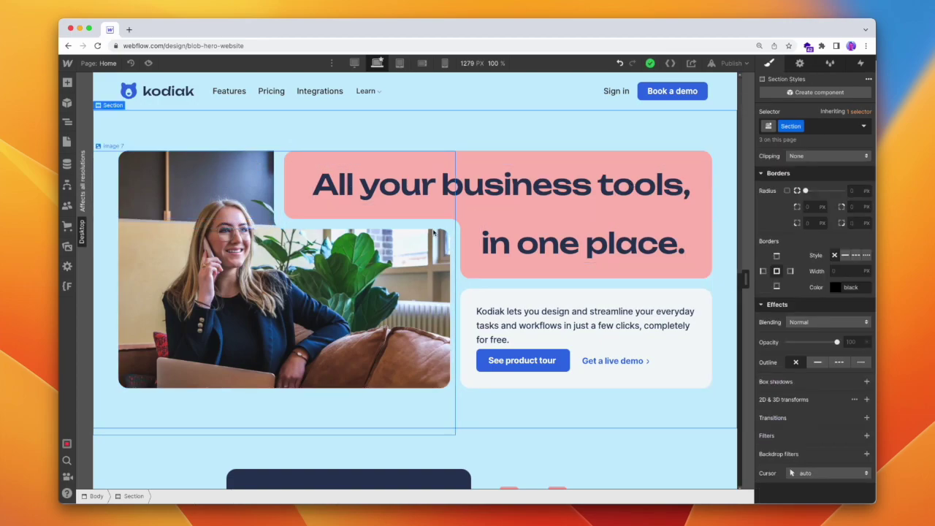
pyautogui.click(455, 227)
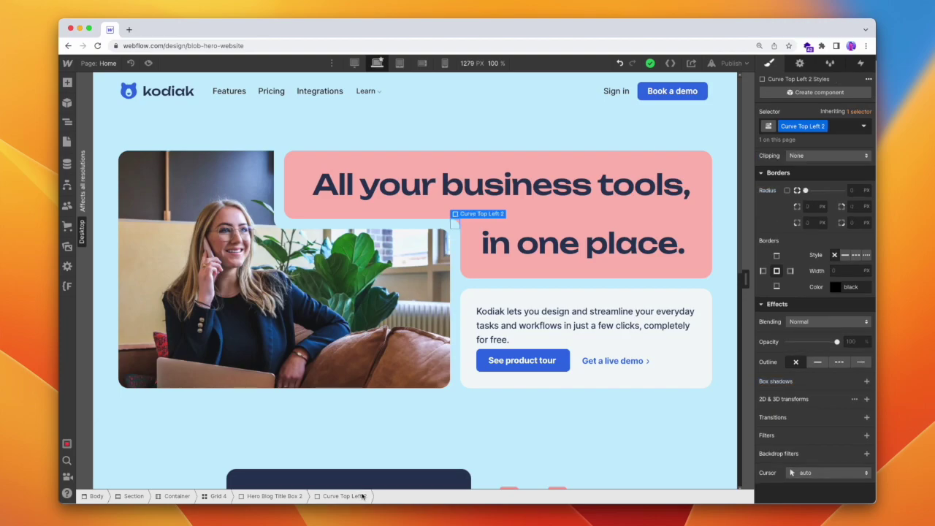
pyautogui.click(147, 168)
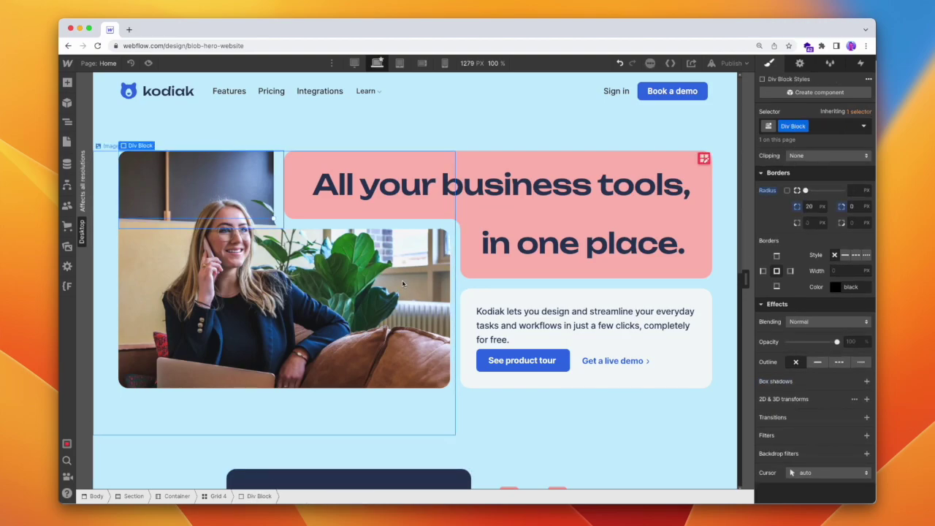
pyautogui.click(68, 121)
pyautogui.click(142, 197)
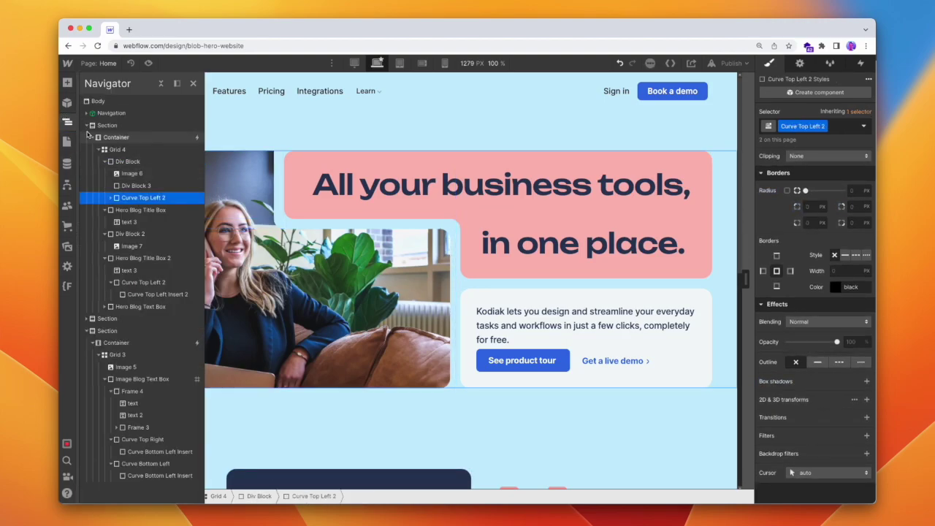
pyautogui.click(67, 121)
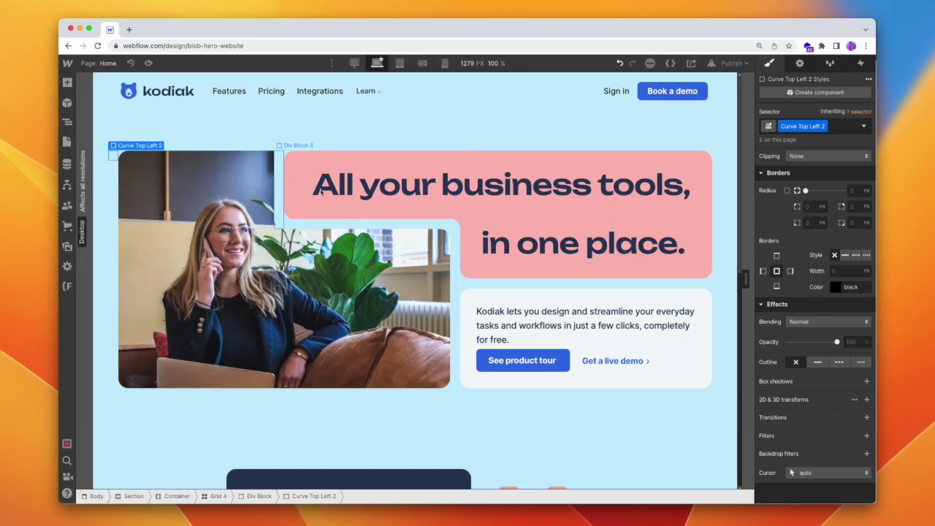
# - Duplicate the class of the pasted curve element and name the copy "Curve Top Right 2"
pyautogui.scroll(10, 788, 278)
pyautogui.click(834, 130)
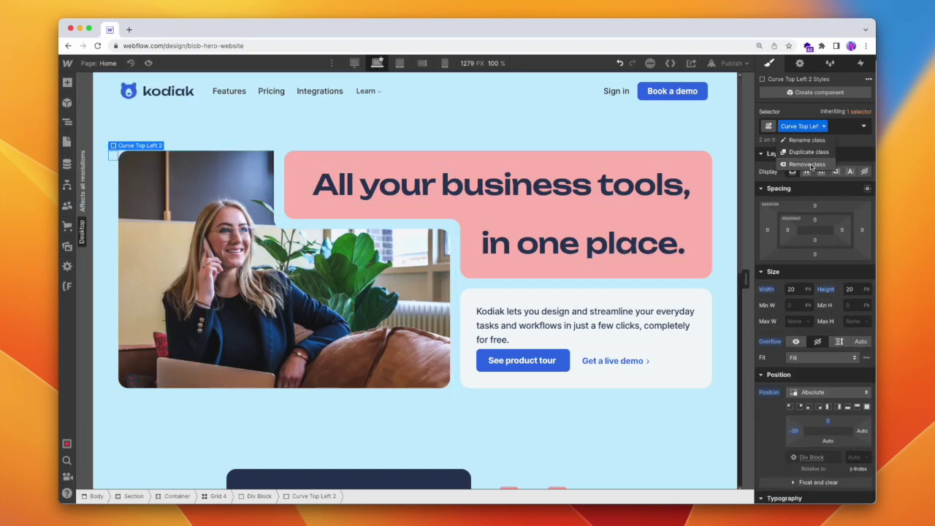
pyautogui.click(804, 161)
pyautogui.write('Curve Top Right 2')
pyautogui.press('Return')
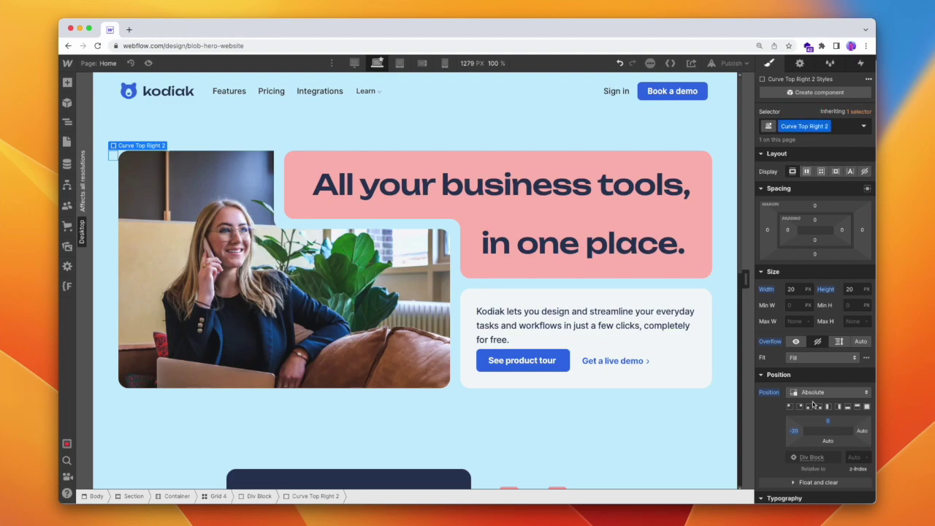
# - Clear the left offset of Curve Top Right 2 and set its right offset to 20 px
pyautogui.keyDown('alt'); pyautogui.click(797, 434); pyautogui.keyUp('alt')
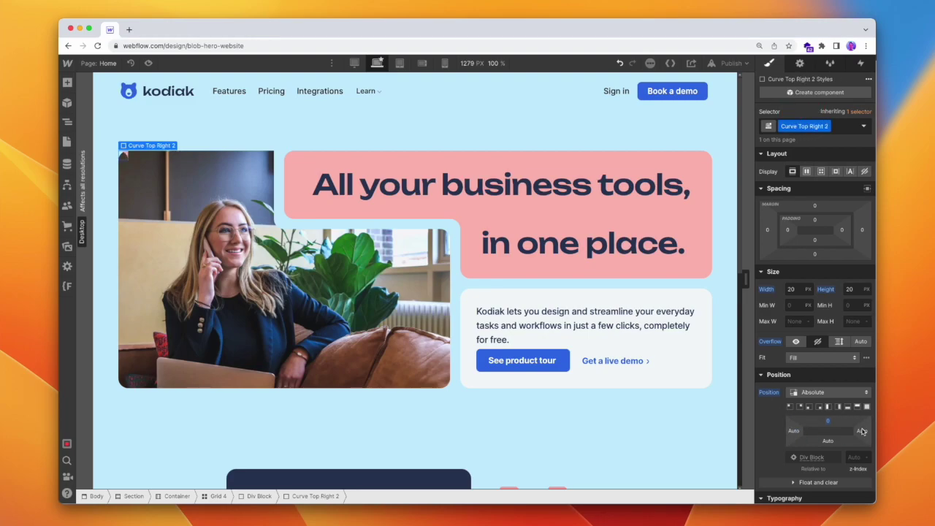
pyautogui.click(862, 431)
pyautogui.write('20')
pyautogui.press('Return')
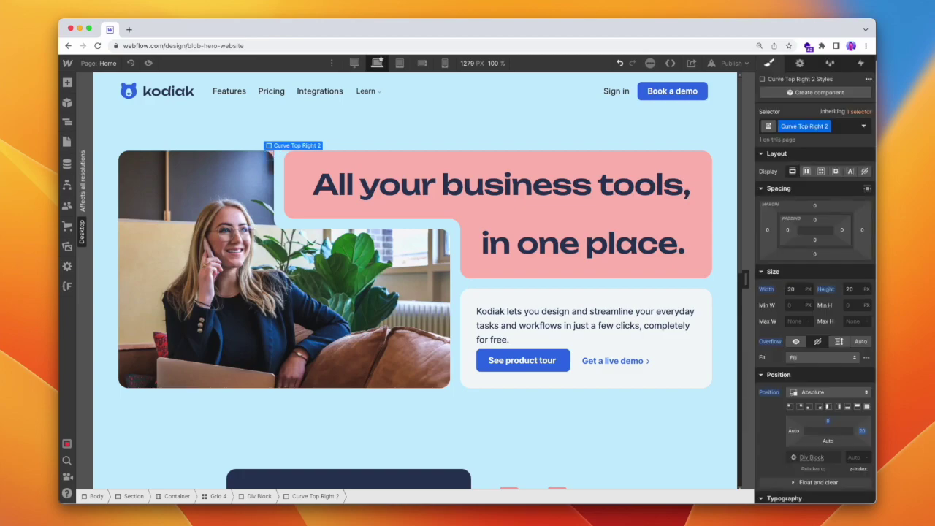
# - Duplicate the class of the insert element nested in Curve Top Right 2 and name the copy "Curve Top Right Insert"
pyautogui.click(67, 122)
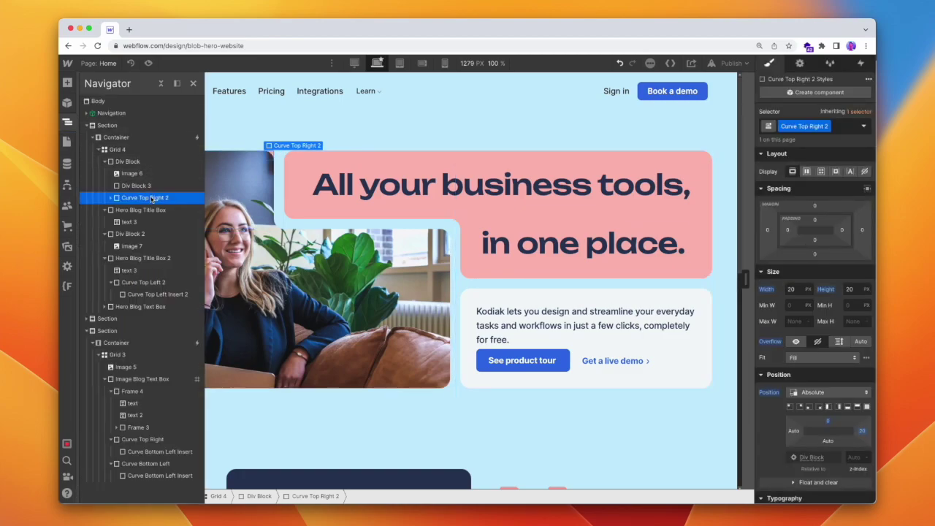
pyautogui.click(115, 199)
pyautogui.click(146, 210)
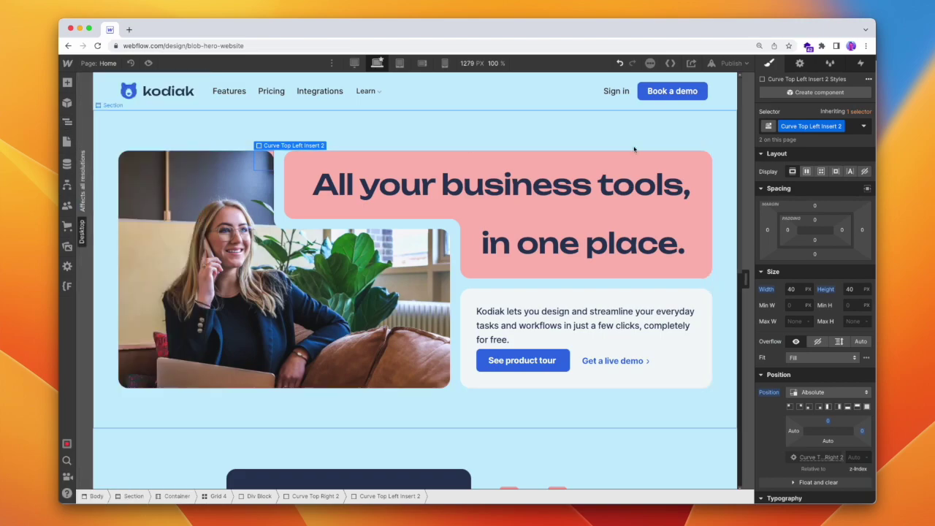
pyautogui.click(842, 128)
pyautogui.click(822, 155)
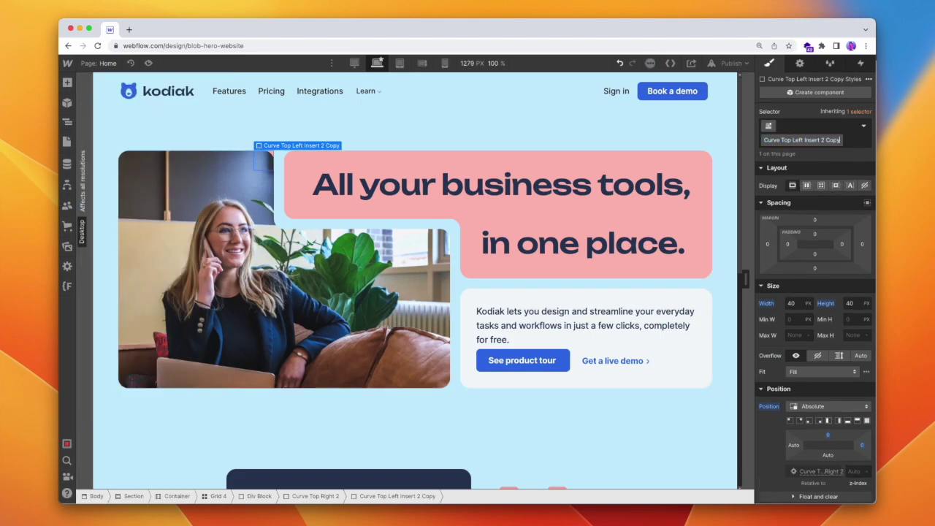
pyautogui.press('BackSpace')
pyautogui.press('BackSpace')
pyautogui.press('BackSpace')
pyautogui.press('BackSpace')
pyautogui.press('BackSpace')
pyautogui.press('BackSpace')
pyautogui.press('BackSpace')
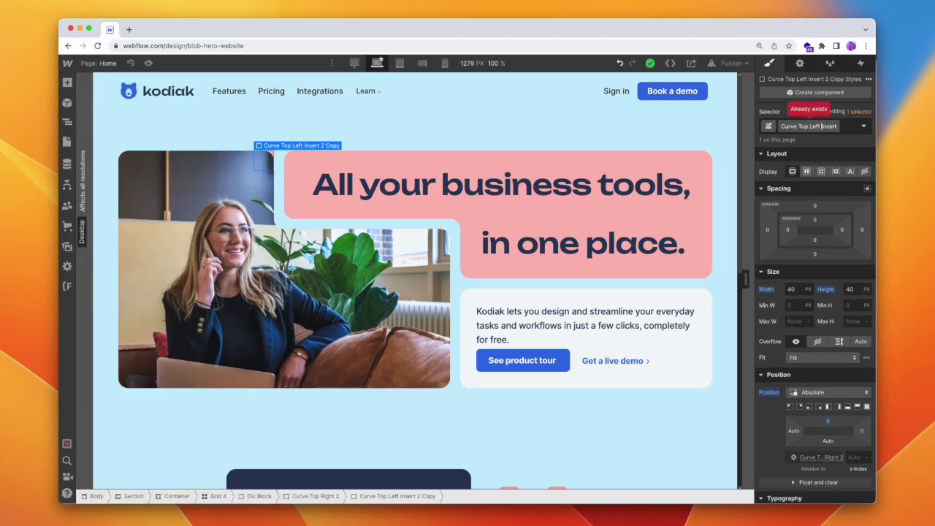
pyautogui.write('Right')
pyautogui.press('Return')
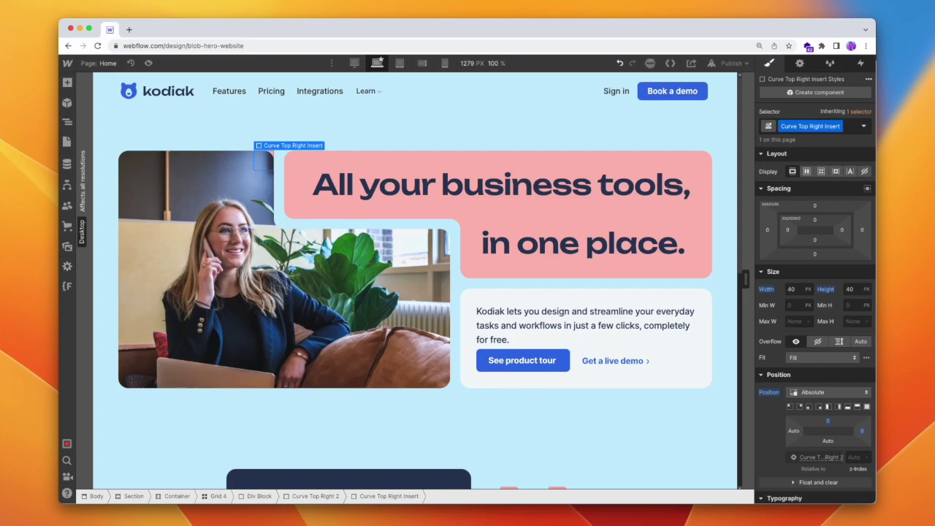
# - Set the outer box shadow color of Curve Top Right Insert to the Light Blue swatch and preview the page while resizing its width
pyautogui.scroll(-5, 788, 220)
pyautogui.click(779, 380)
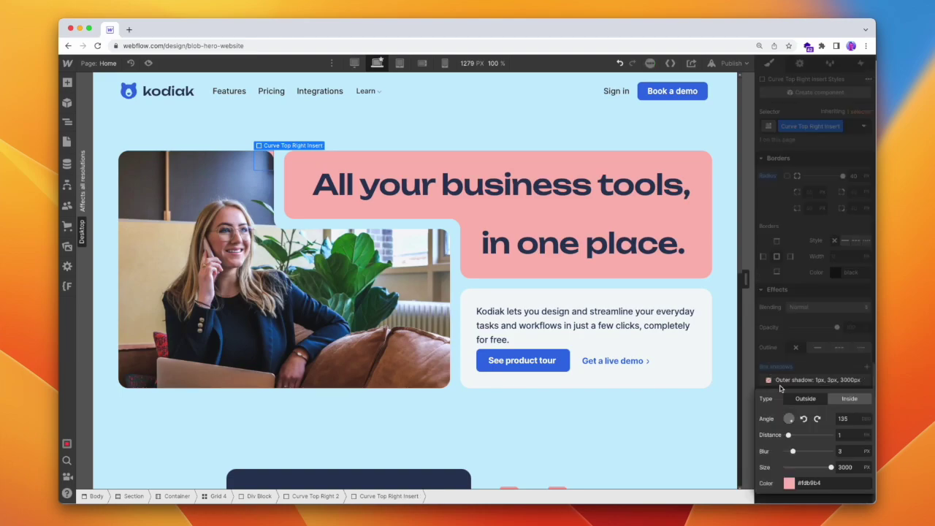
pyautogui.click(788, 485)
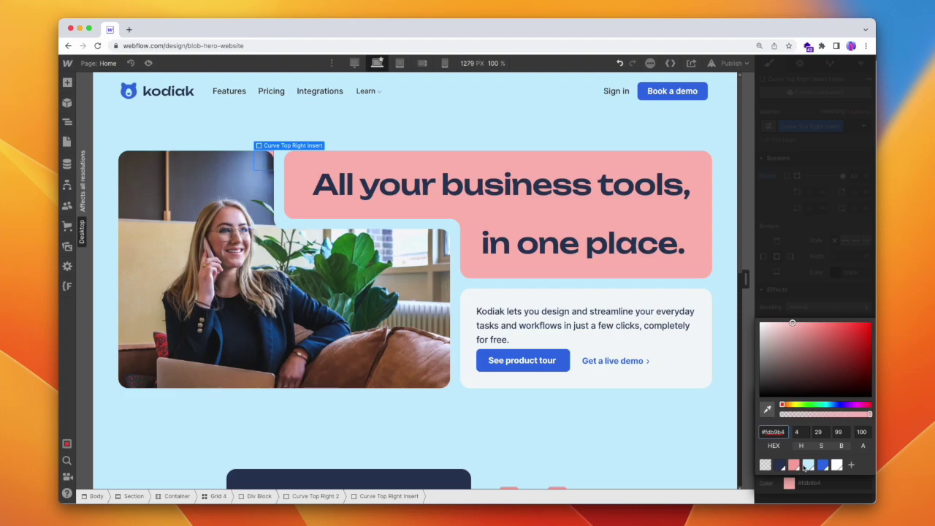
pyautogui.click(805, 469)
pyautogui.press('Escape')
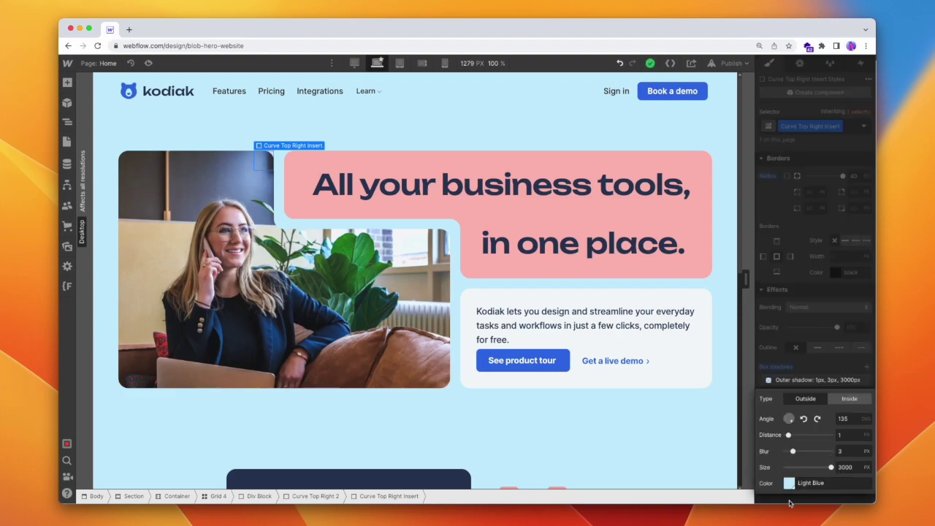
pyautogui.click(149, 64)
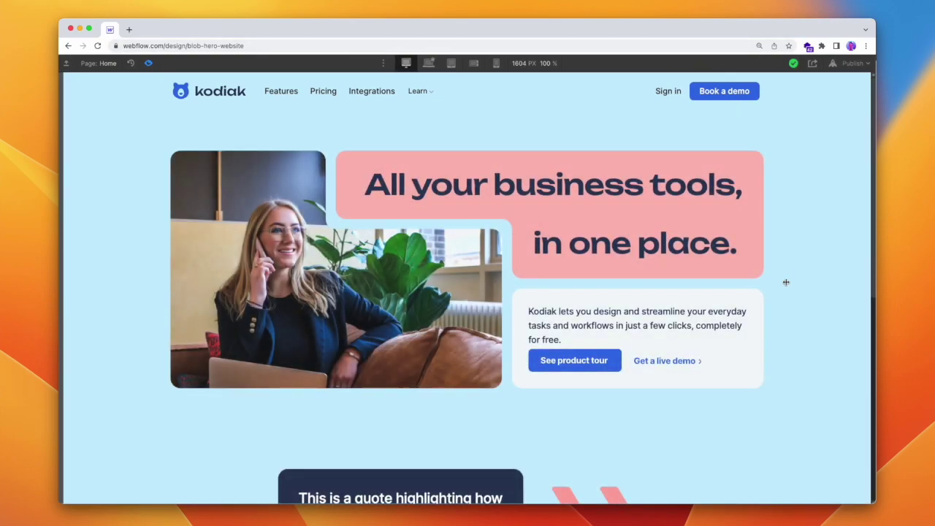
pyautogui.moveTo(784, 281); pyautogui.dragTo(754, 293)
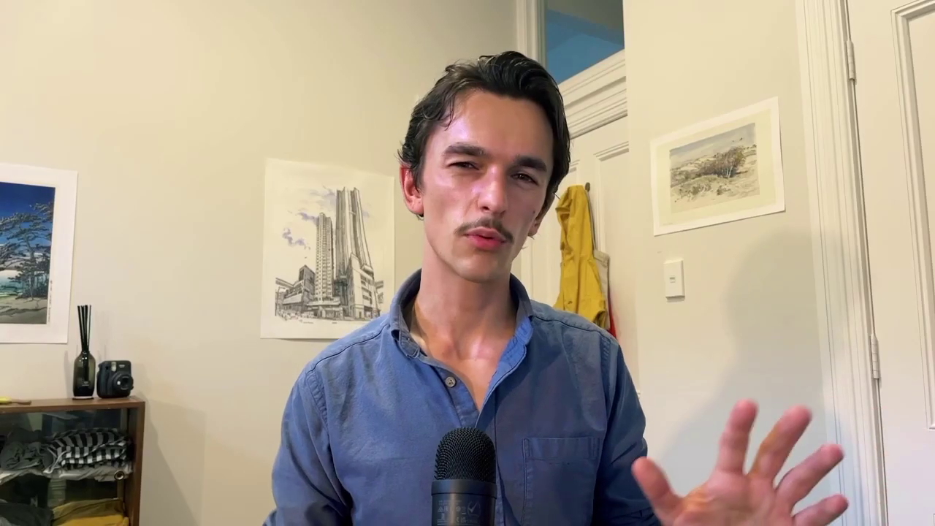